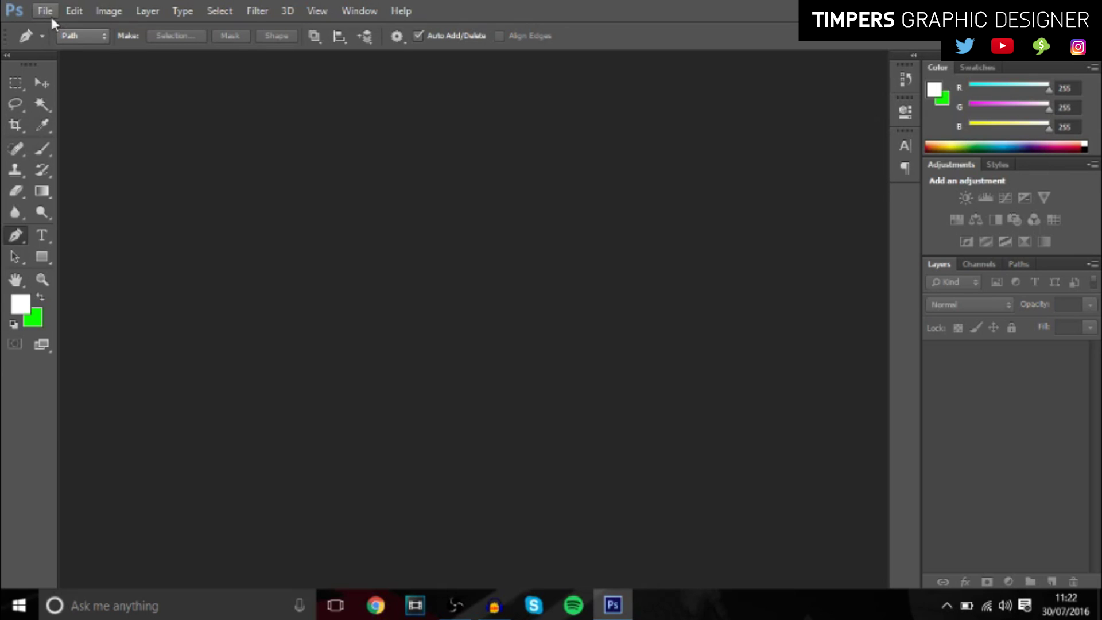
- Create a new 1280×720 px document
left_click(45, 11)
left_click(86, 30)
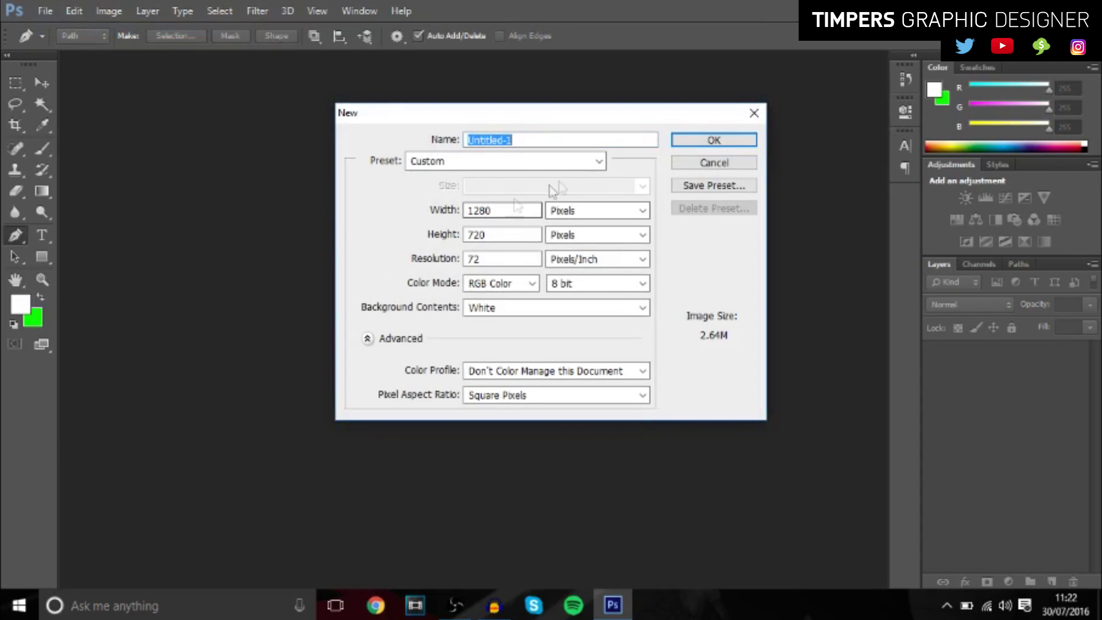
left_click(714, 140)
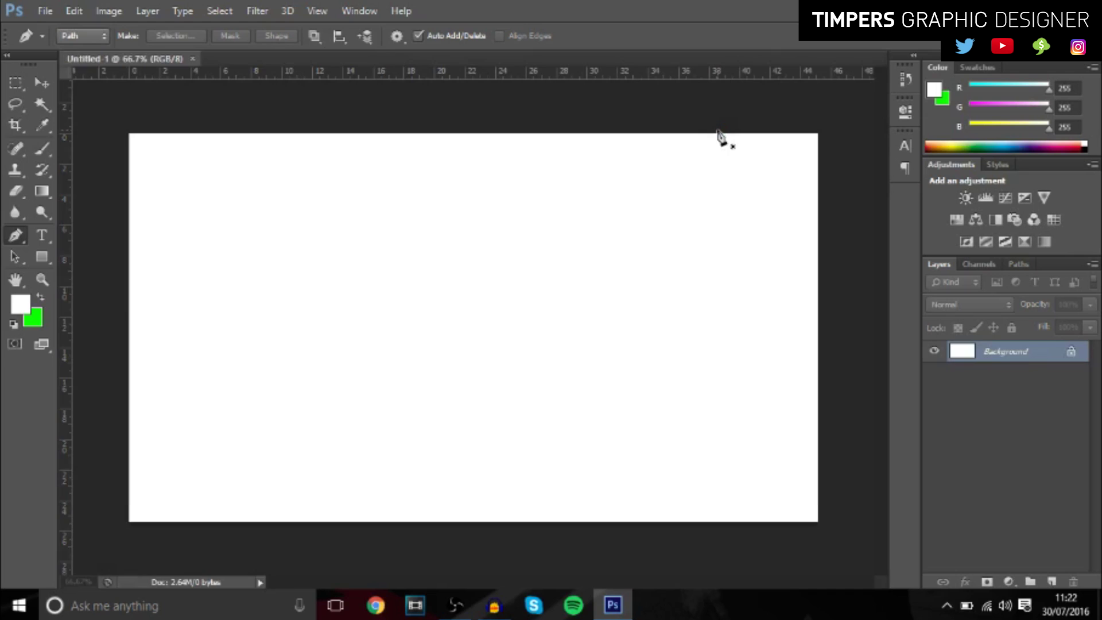
- Add an empty Layer 1 and delete the white Background layer
left_click(1051, 582)
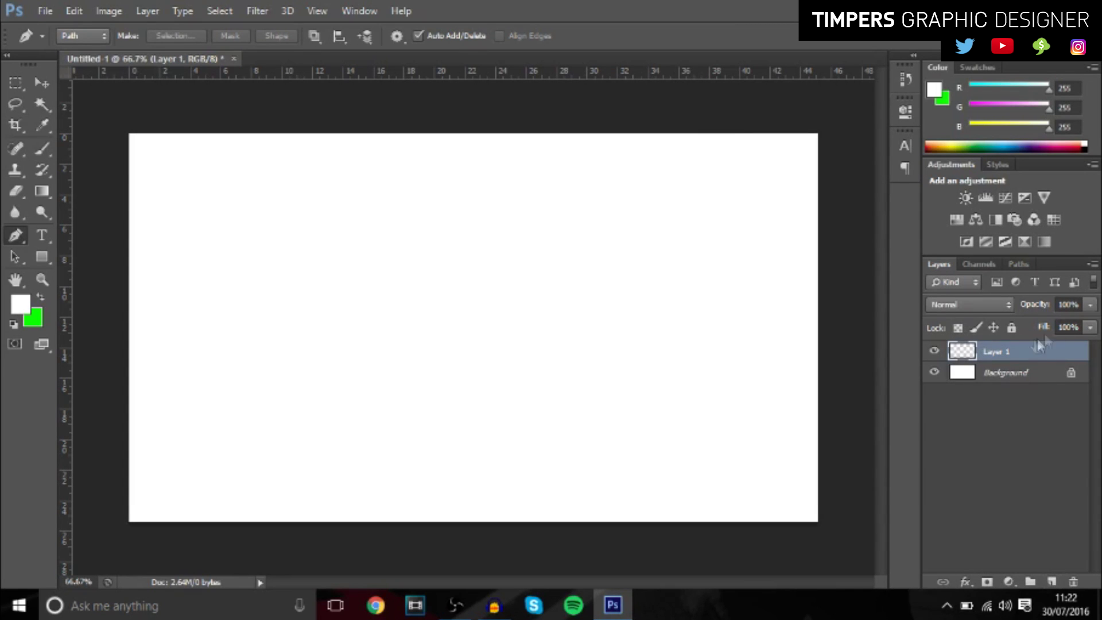
left_click(1028, 374)
key("Delete")
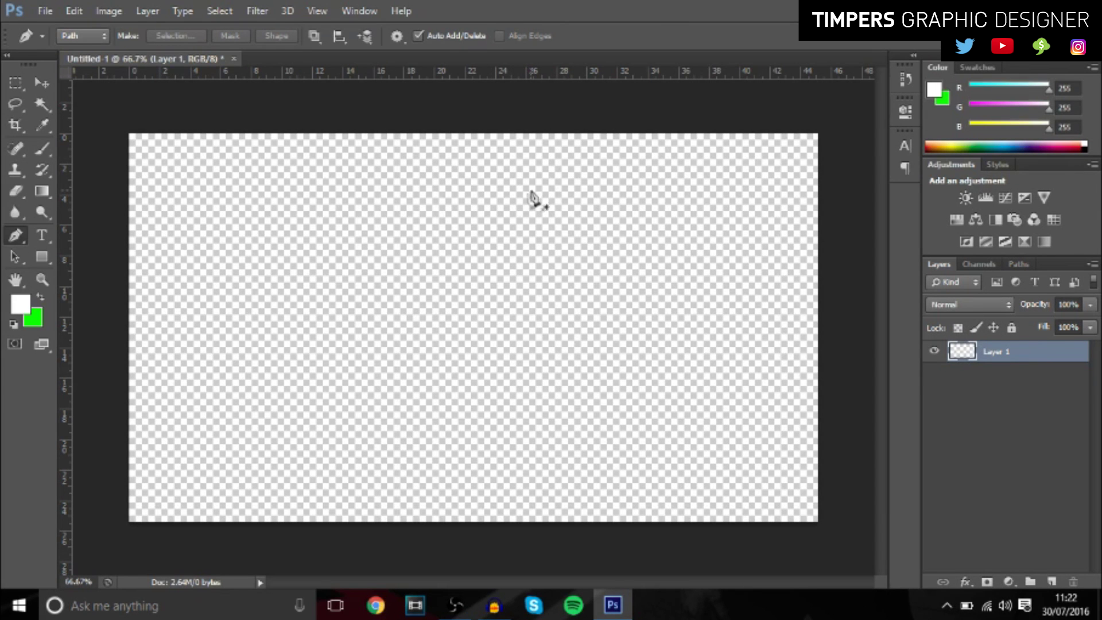
left_click(40, 85)
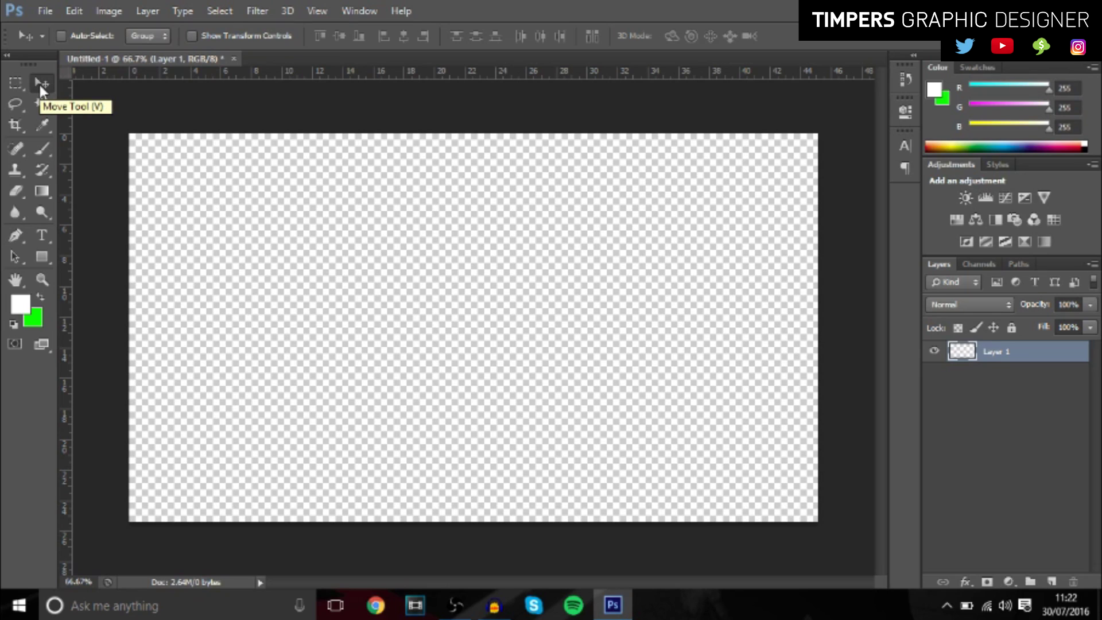
- Choose the Rectangle tool and set the foreground colour to red ce0909
left_click(40, 257)
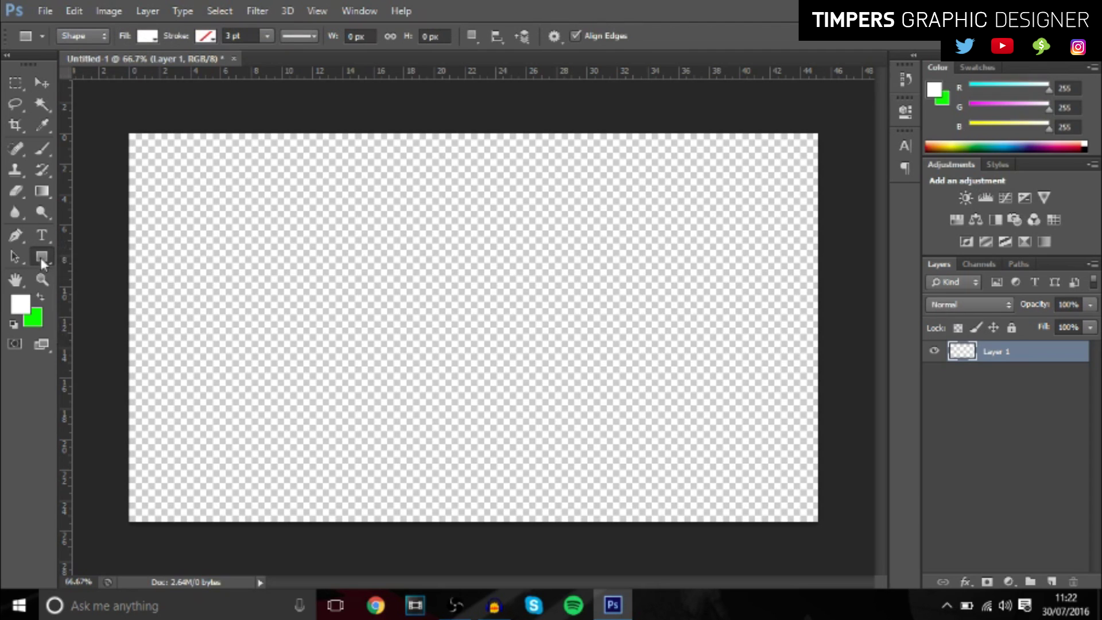
left_click(20, 305)
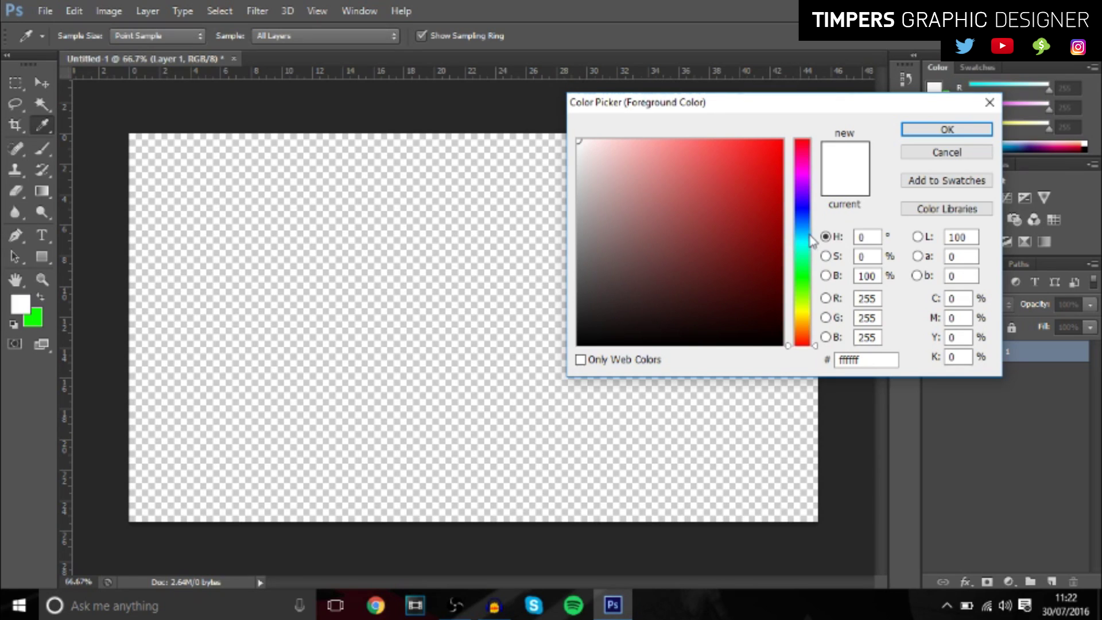
left_click(804, 144)
left_click_drag(806, 148, 773, 179)
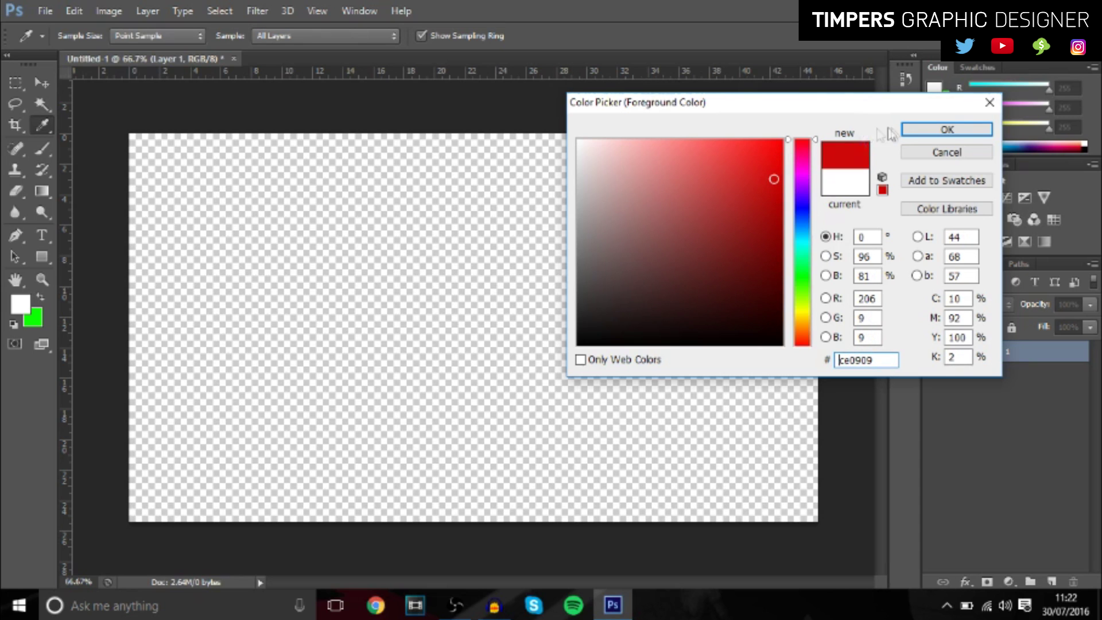
left_click(918, 130)
- Draw a red rectangle over the whole canvas and rasterize the Rectangle 1 layer
left_click_drag(124, 124, 868, 552)
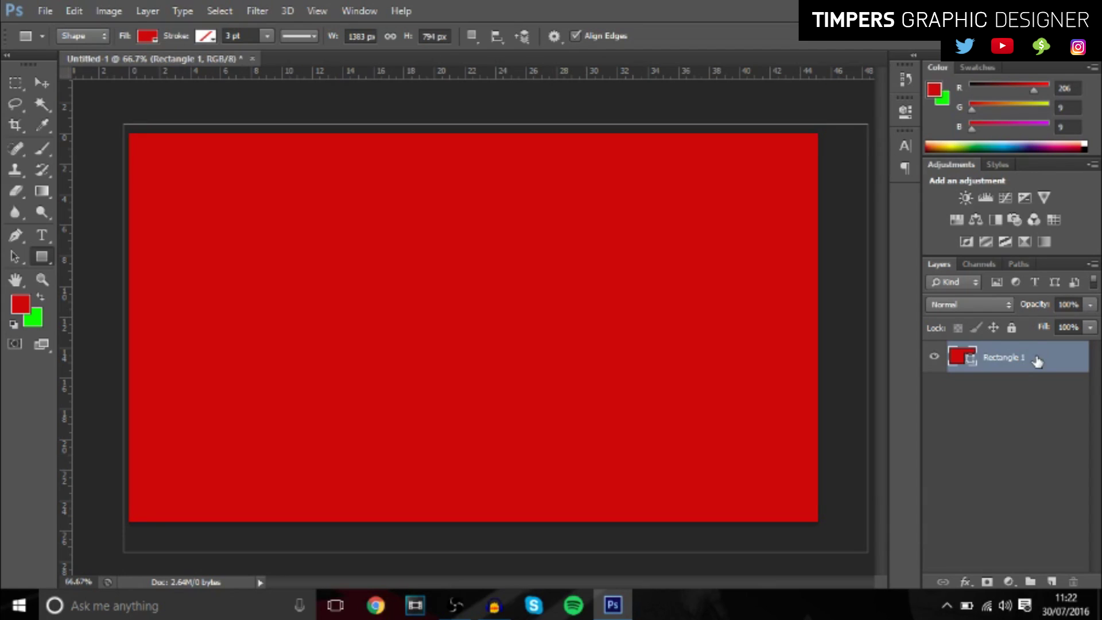
right_click(1036, 360)
left_click(724, 212)
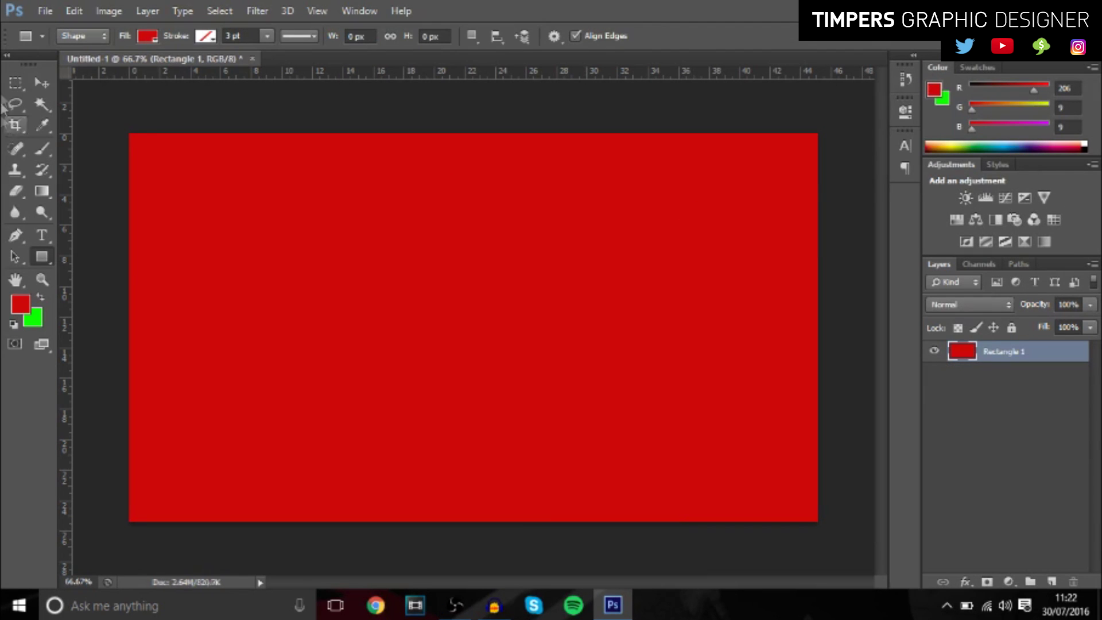
- Free-transform the red rectangle down to about 45% and move it near the canvas centre
left_click(39, 82)
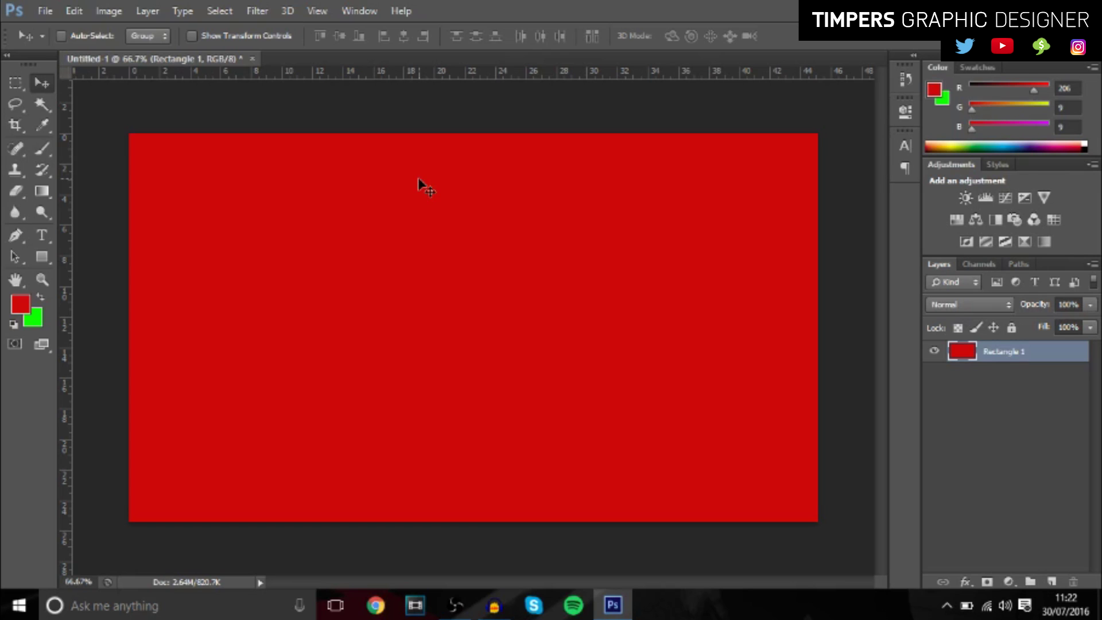
key("ctrl+t")
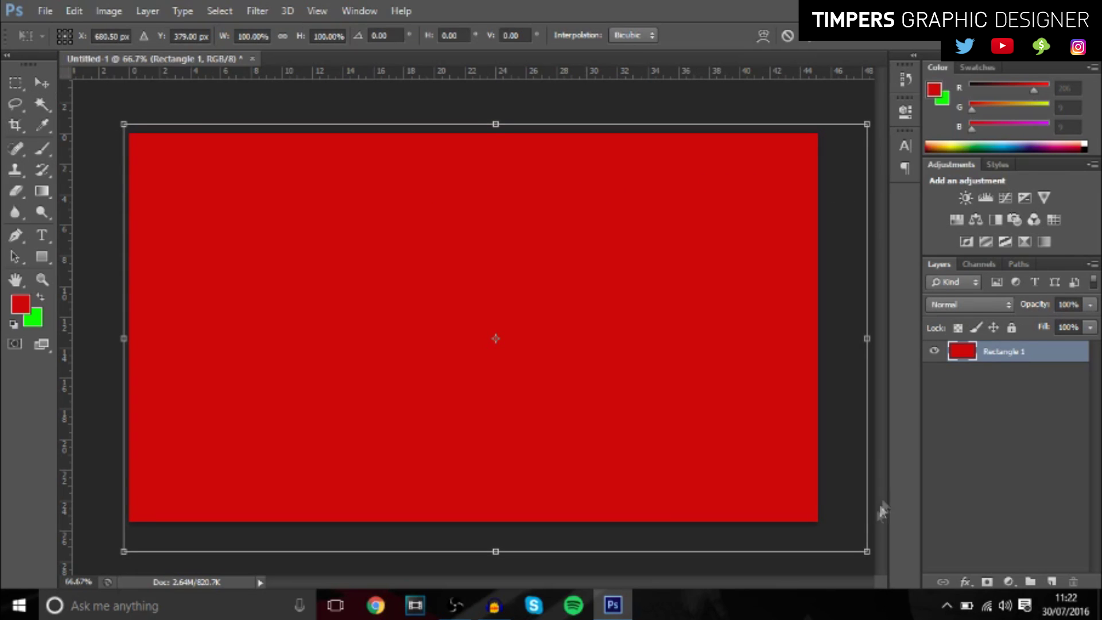
left_click_drag(866, 551, 816, 524)
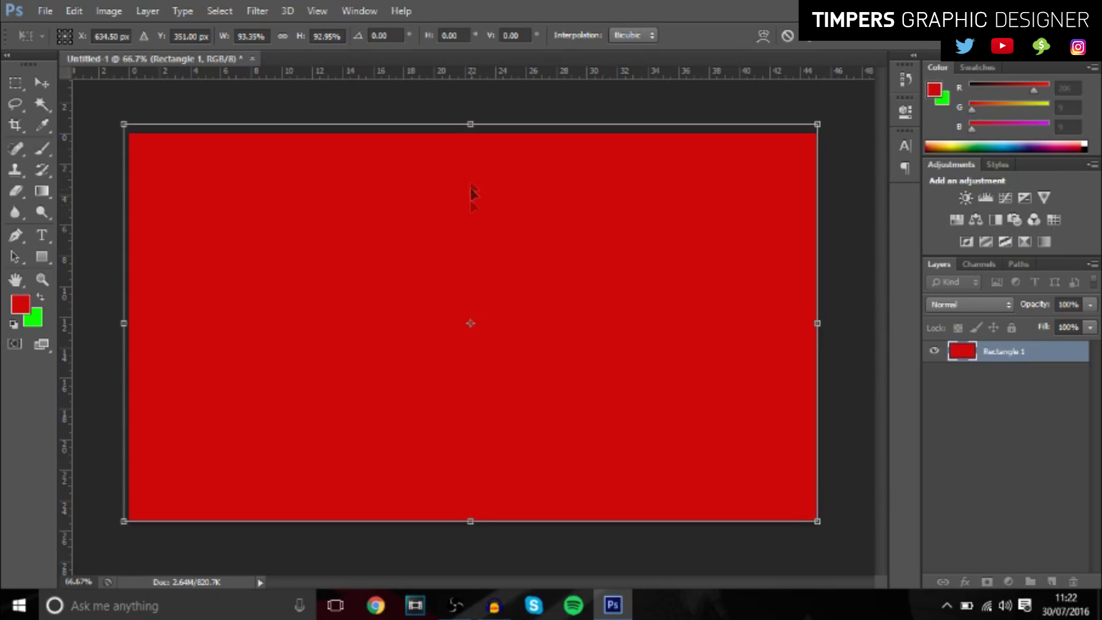
left_click_drag(469, 124, 470, 134)
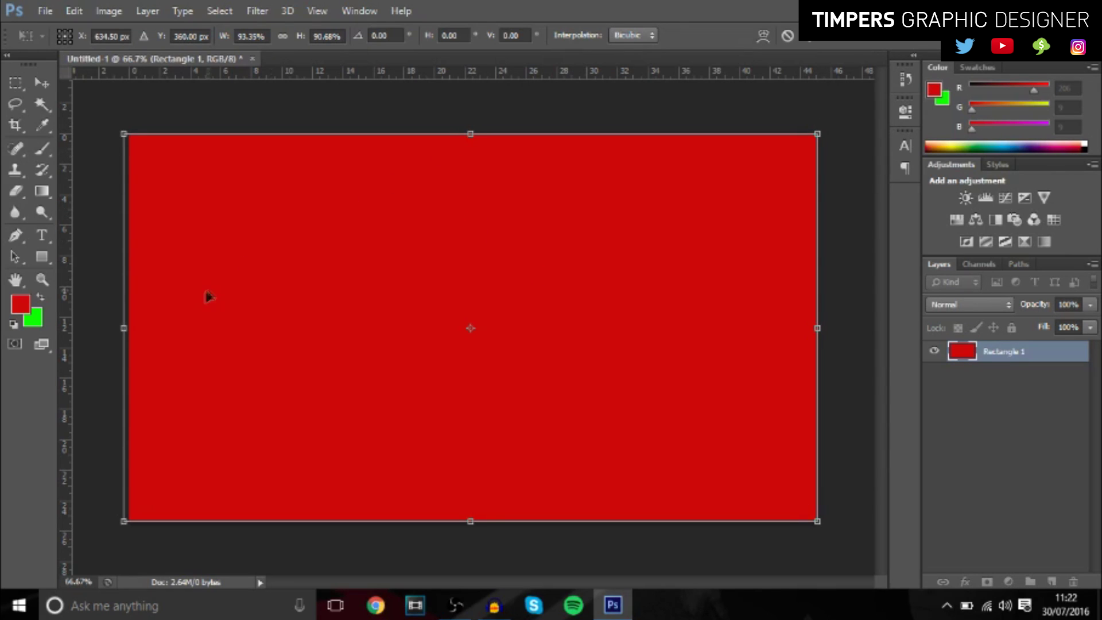
left_click_drag(120, 330, 129, 328)
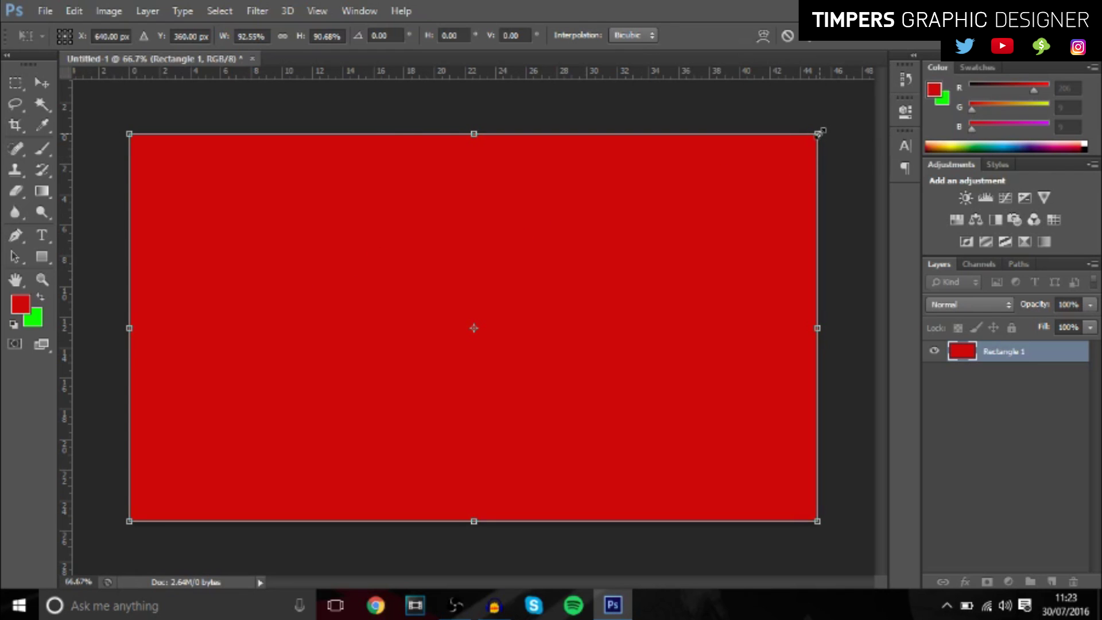
left_click_drag(818, 133, 649, 231)
key("Return")
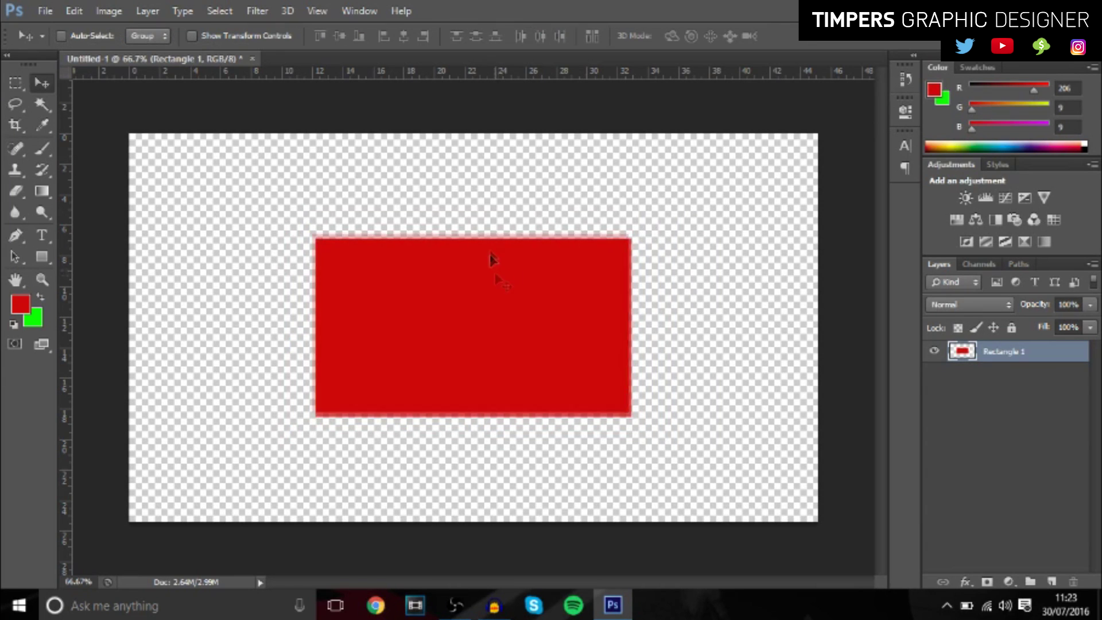
left_click_drag(491, 260, 547, 278)
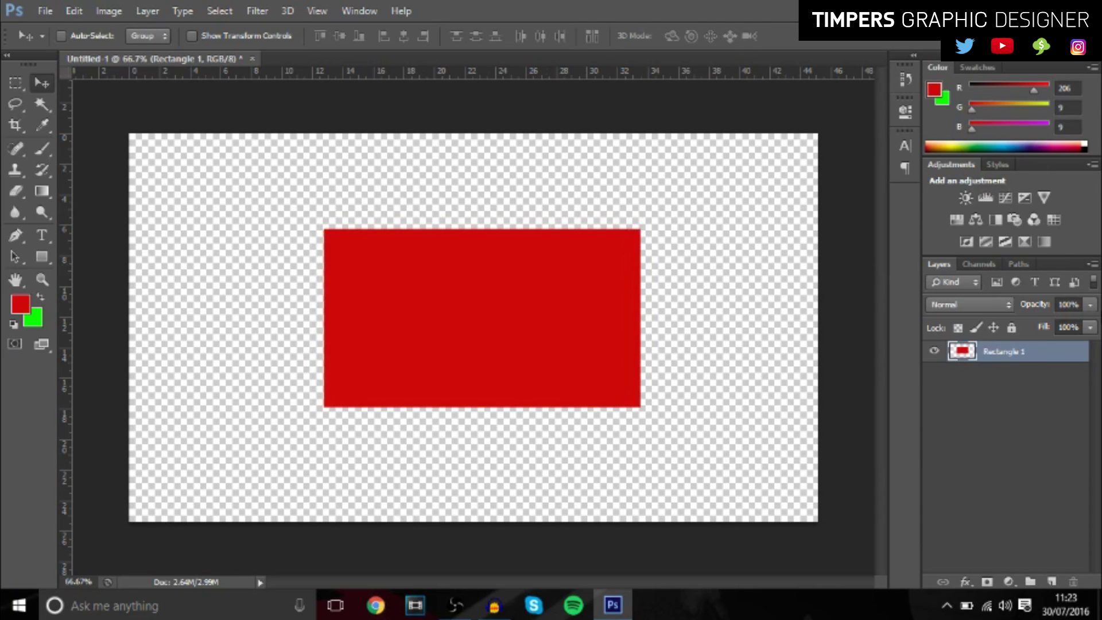
- Select the rectangle's pixels and contract the selection by 30 px
left_click(961, 353, "ctrl")
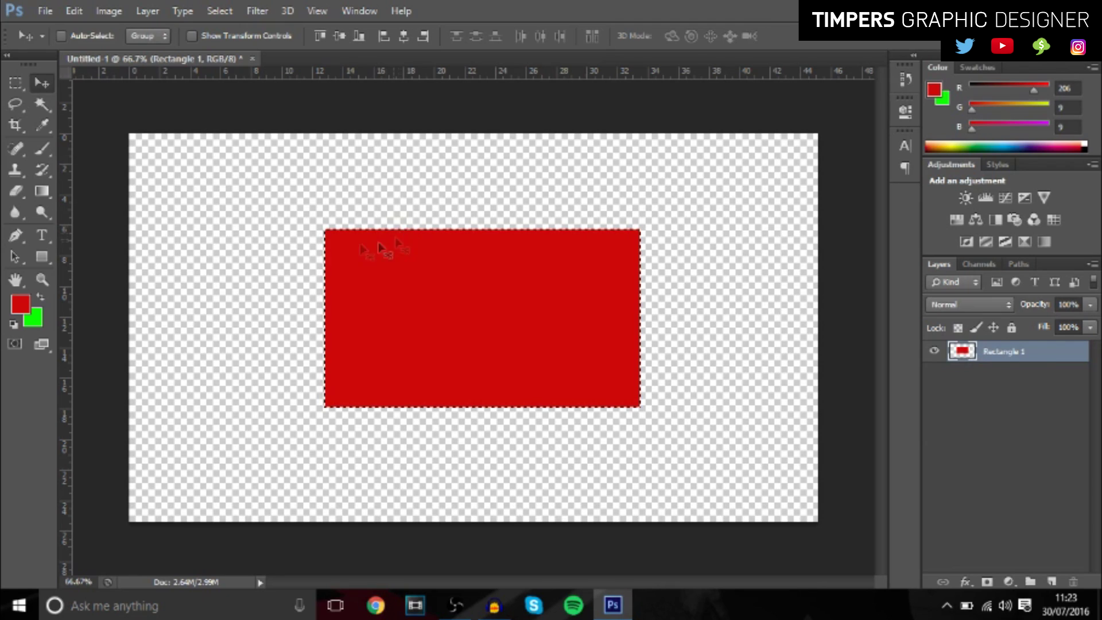
left_click(218, 12)
mouse_move(321, 189)
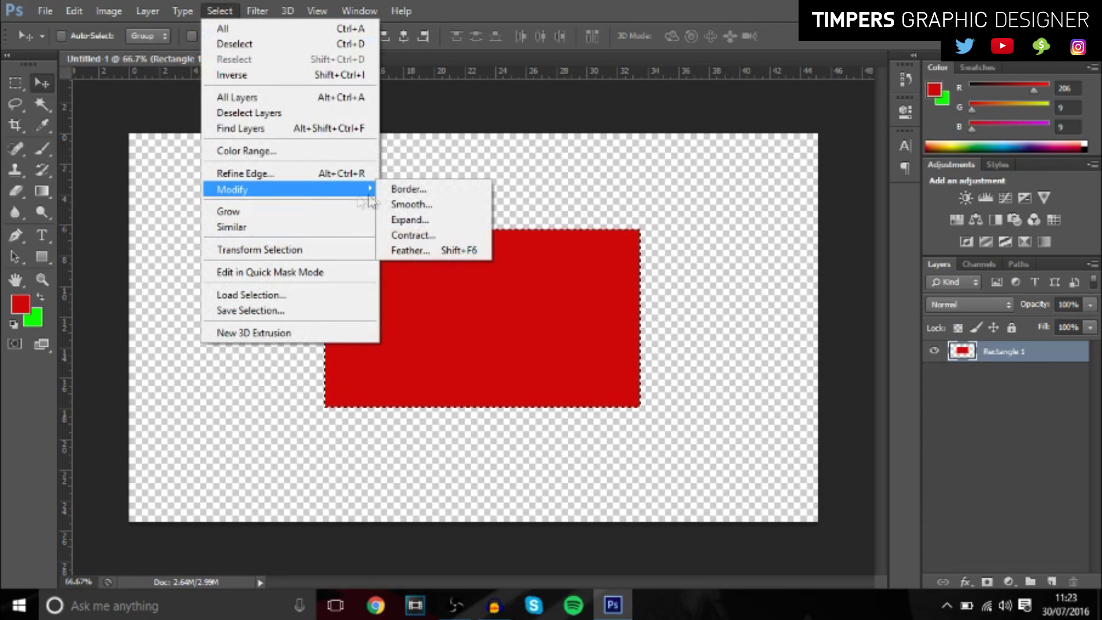
left_click(426, 235)
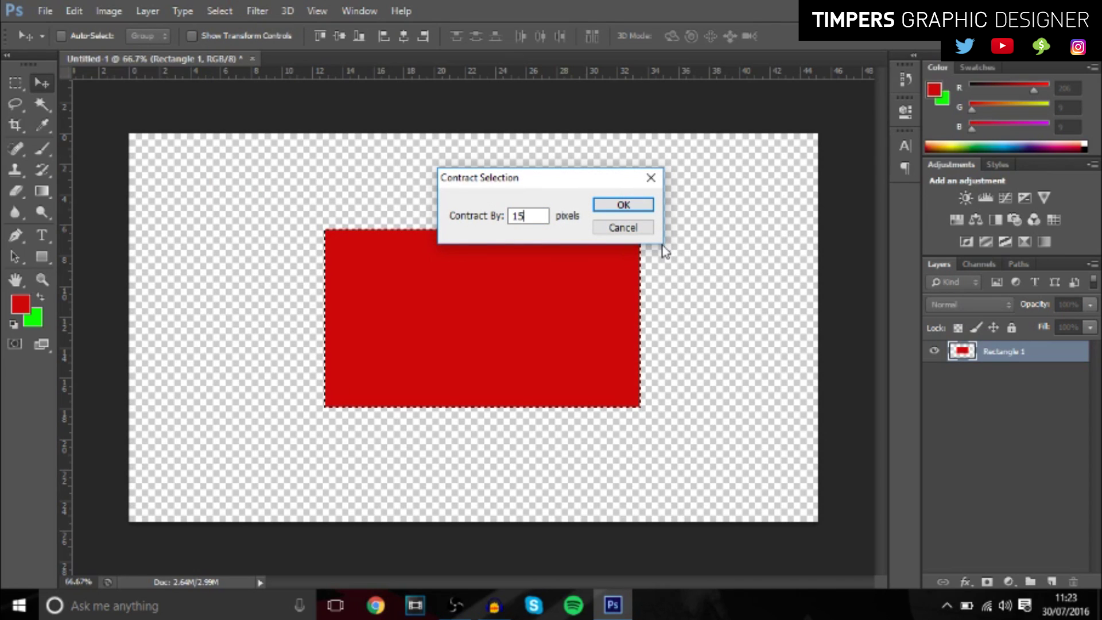
key("Return")
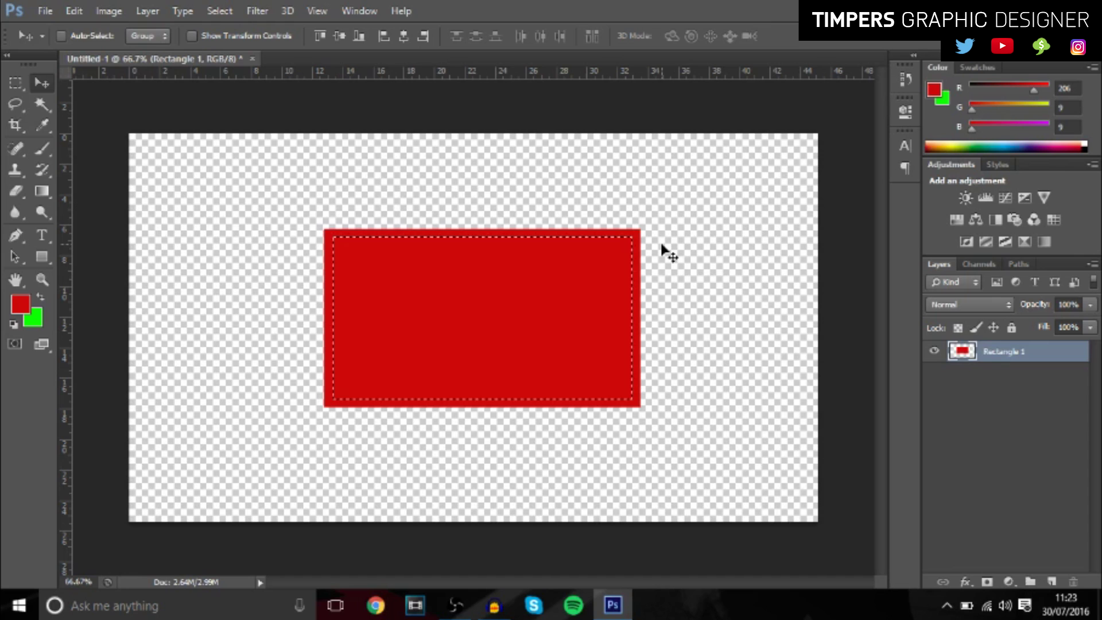
key("ctrl+z")
left_click(220, 12)
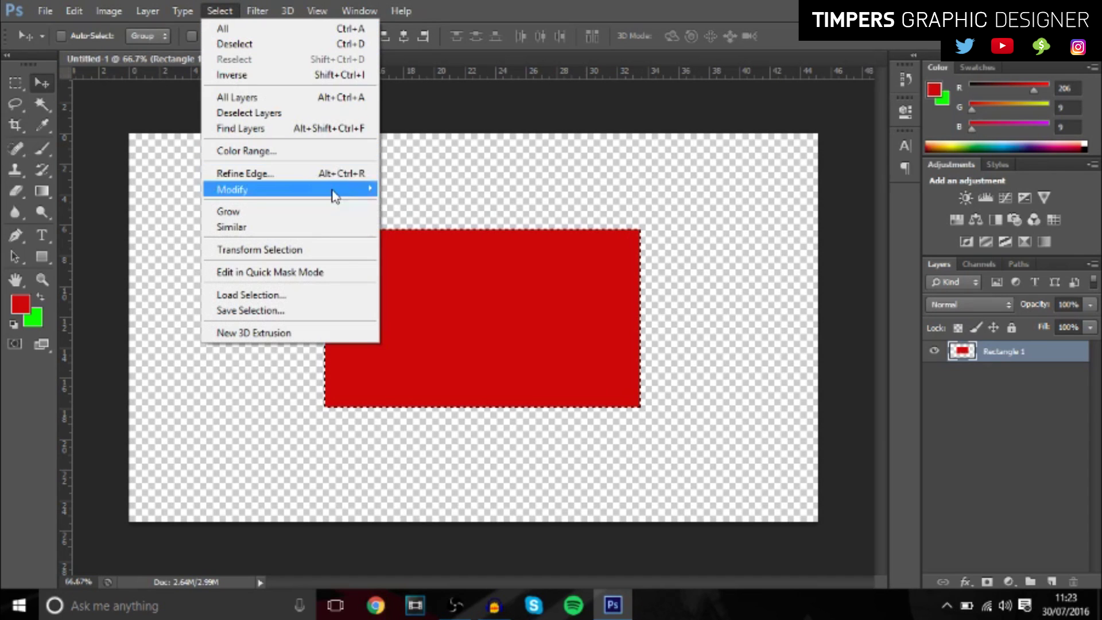
mouse_move(321, 190)
left_click(456, 236)
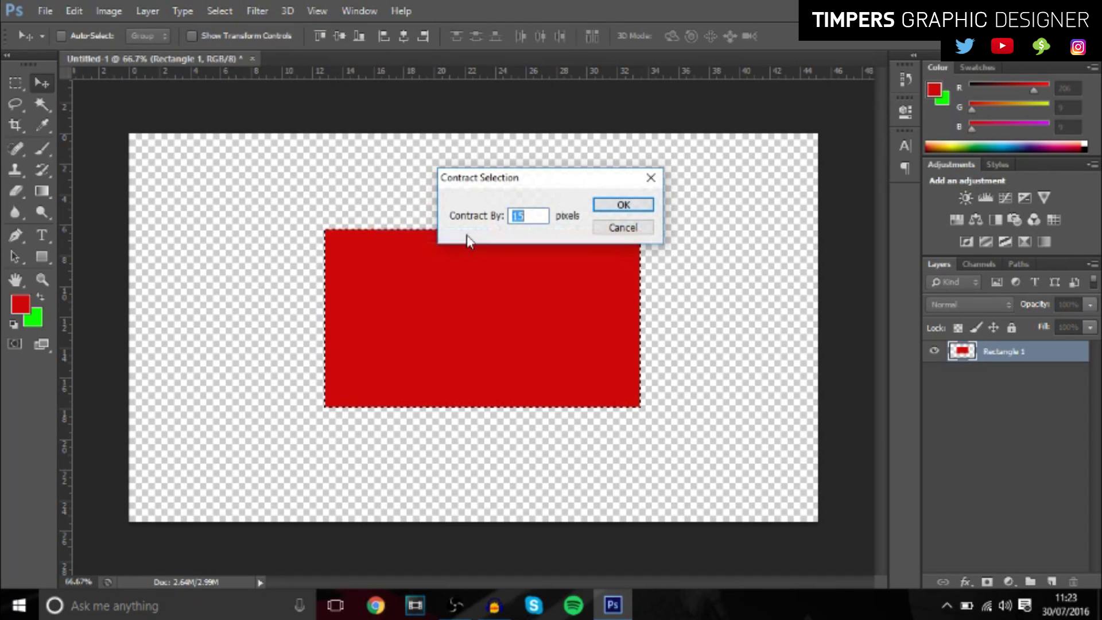
type("30")
key("Return")
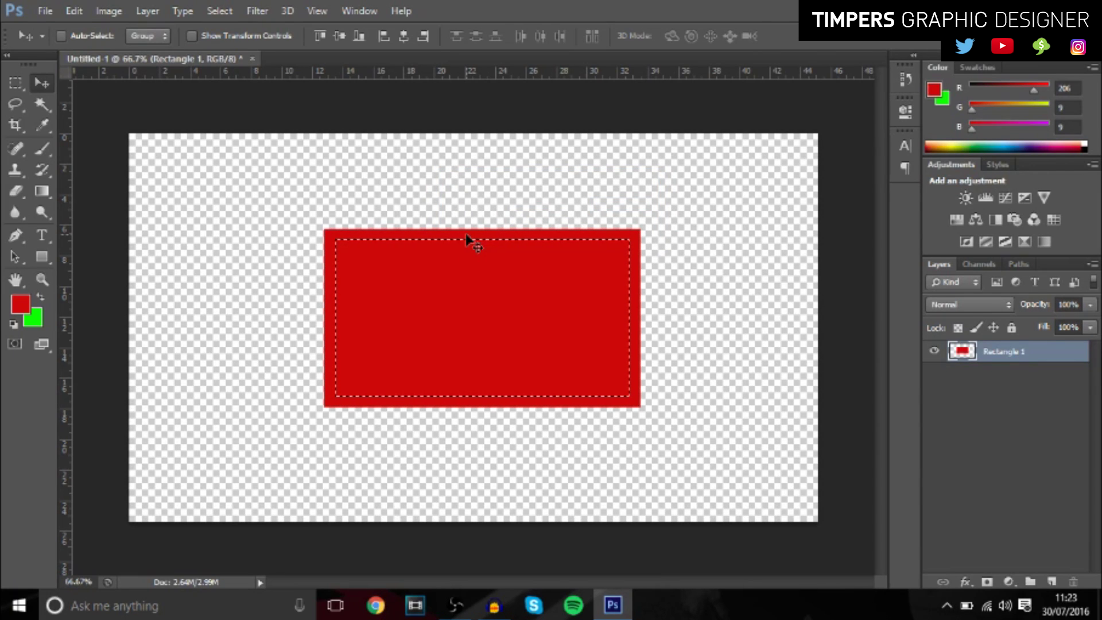
- Delete the selected interior, deselect, and reposition the red frame
key("Delete")
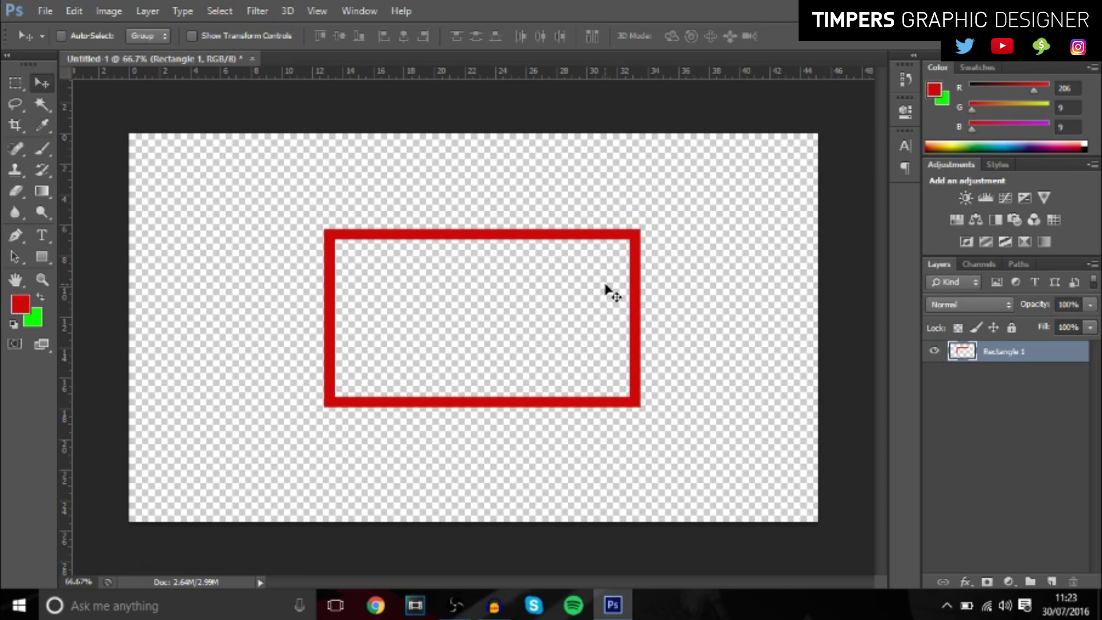
key("ctrl+d")
mouse_move(611, 313)
left_mouse_down()
mouse_move(540, 274)
mouse_move(625, 261)
mouse_move(706, 353)
mouse_move(697, 313)
mouse_move(630, 302)
left_mouse_up()
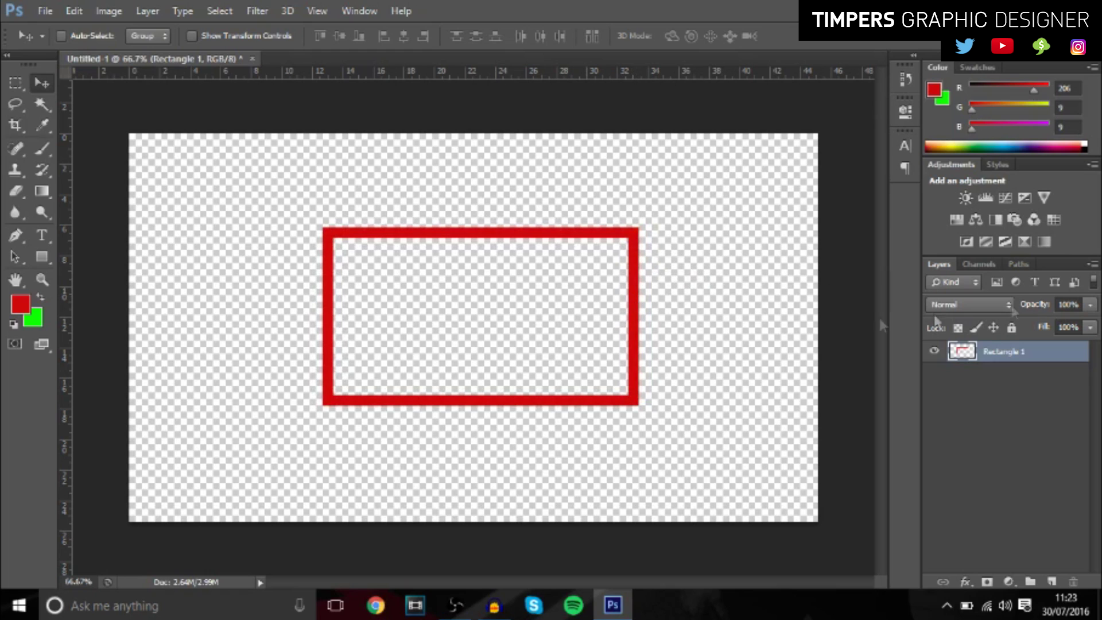
- Give the frame an Overlay-mode Gradient Overlay at about 57% opacity
double_click(1074, 353)
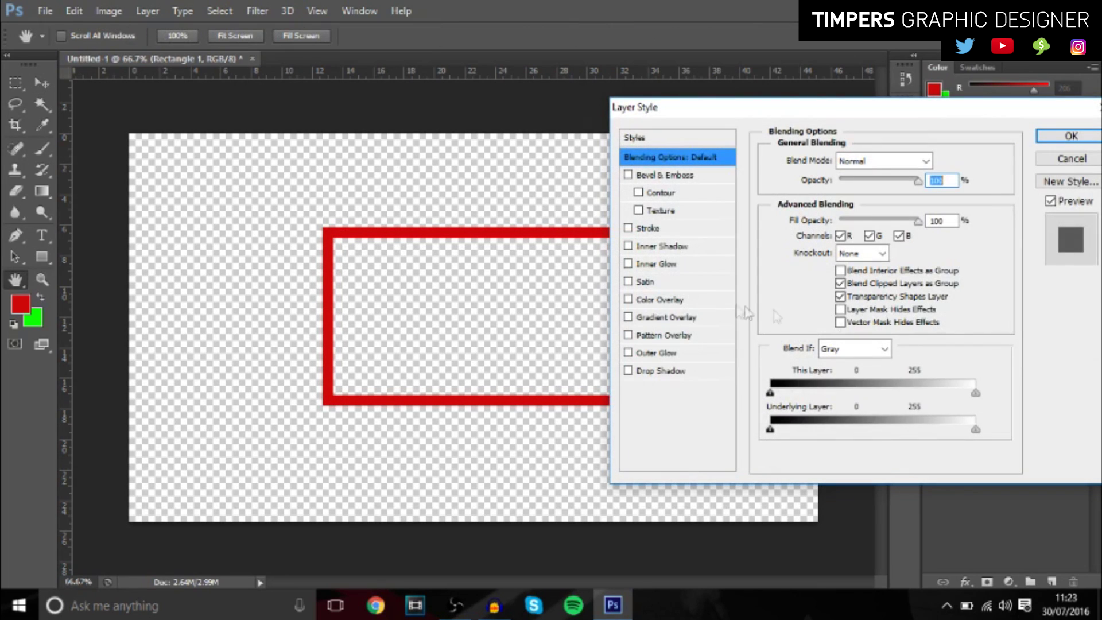
left_click(660, 320)
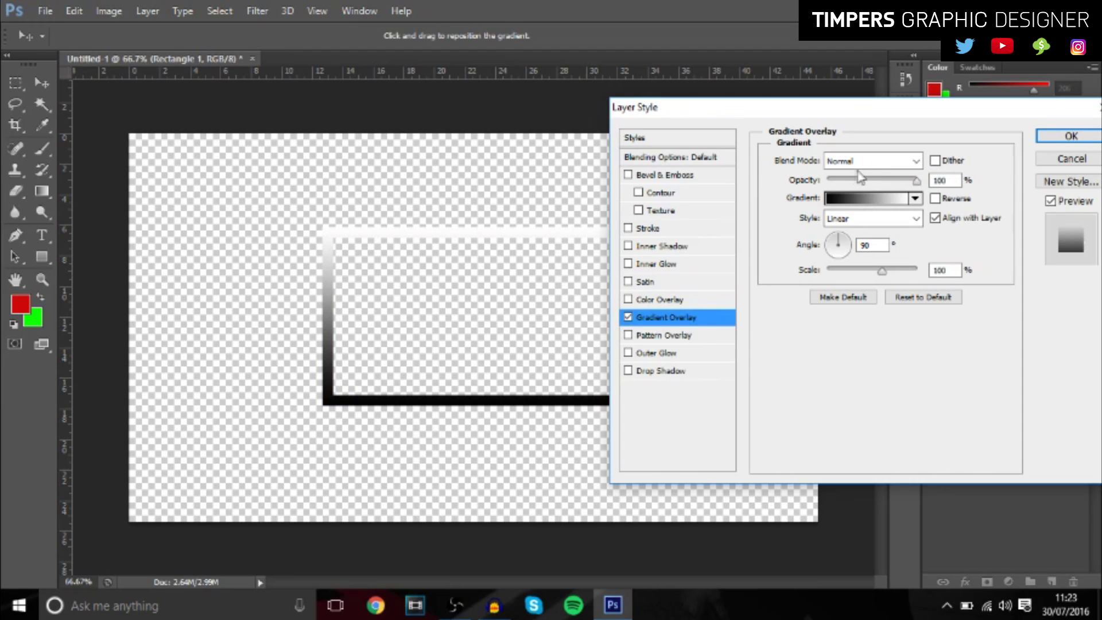
left_click(848, 180)
left_click_drag(848, 182, 917, 181)
left_click(872, 161)
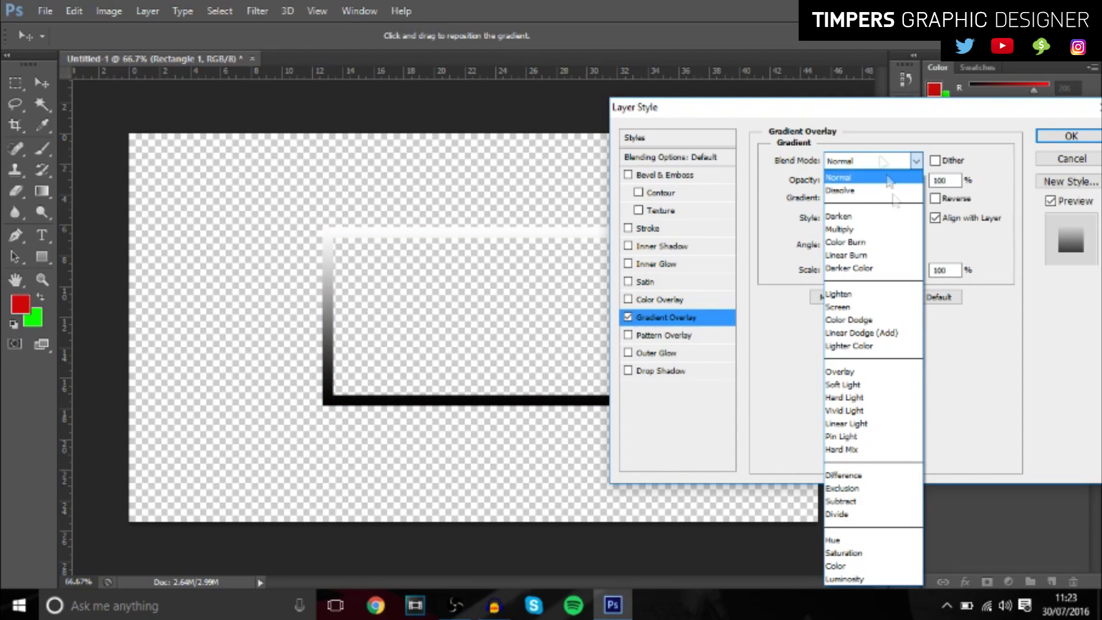
left_click(884, 375)
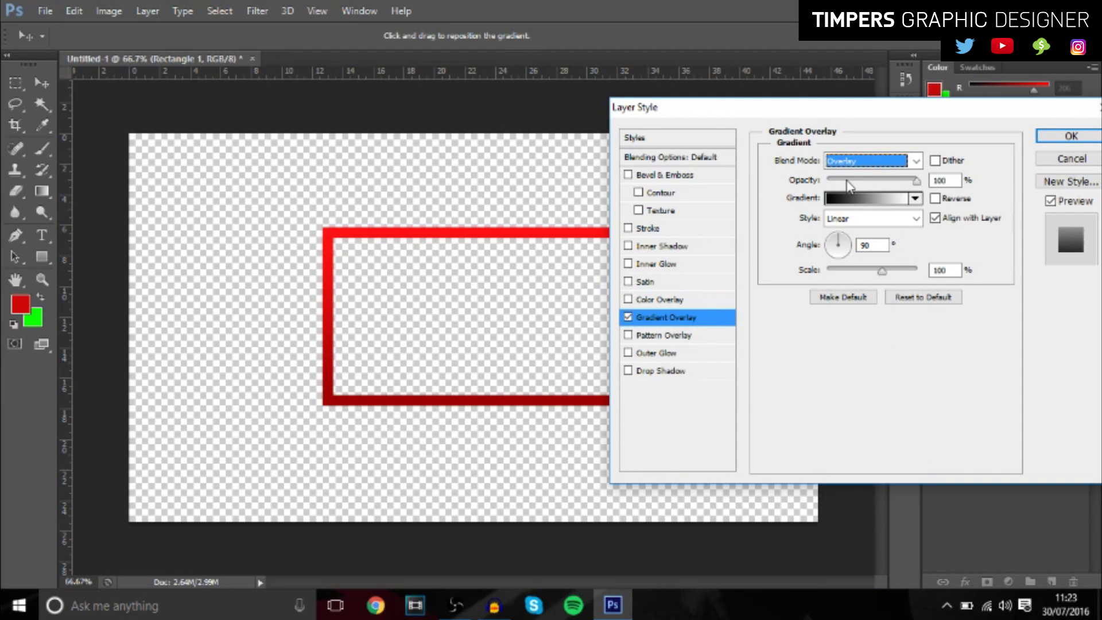
left_click_drag(852, 181, 878, 182)
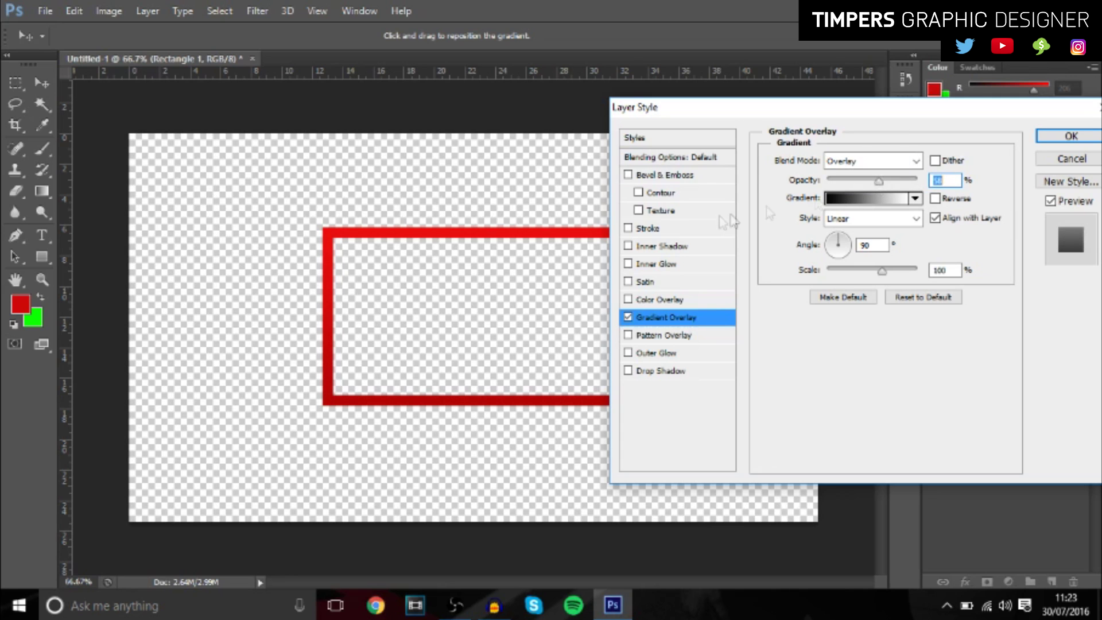
- Add Overlay-mode Inner Glow and Satin at 14% opacity, then rasterize the layer style
left_click(642, 265)
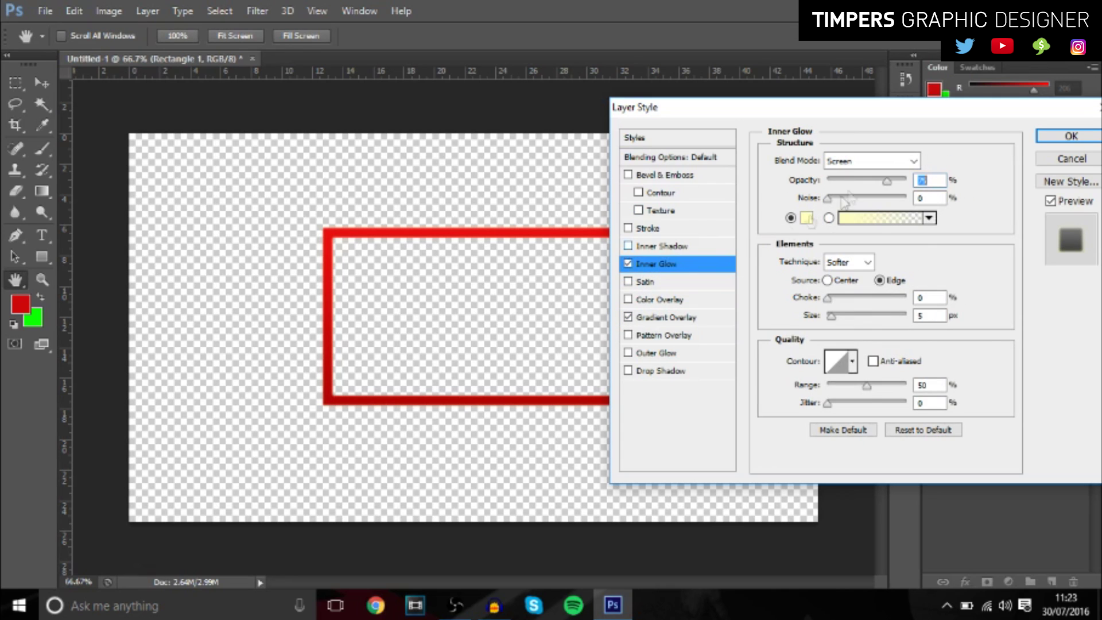
left_click(857, 162)
left_click(855, 372)
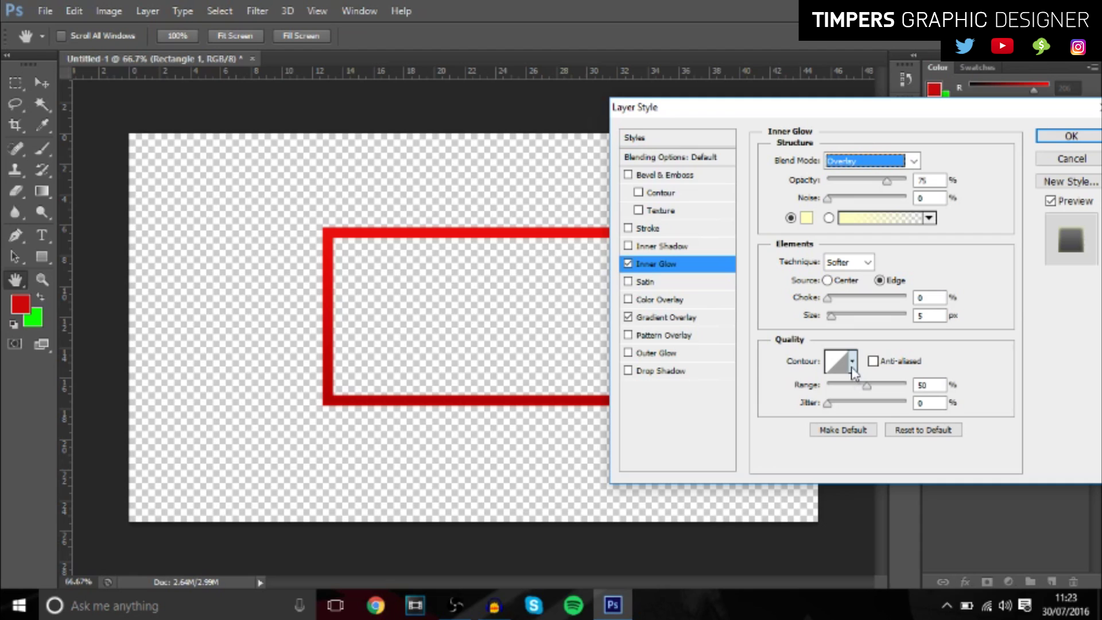
key("Tab")
left_click(628, 282)
left_click(651, 282)
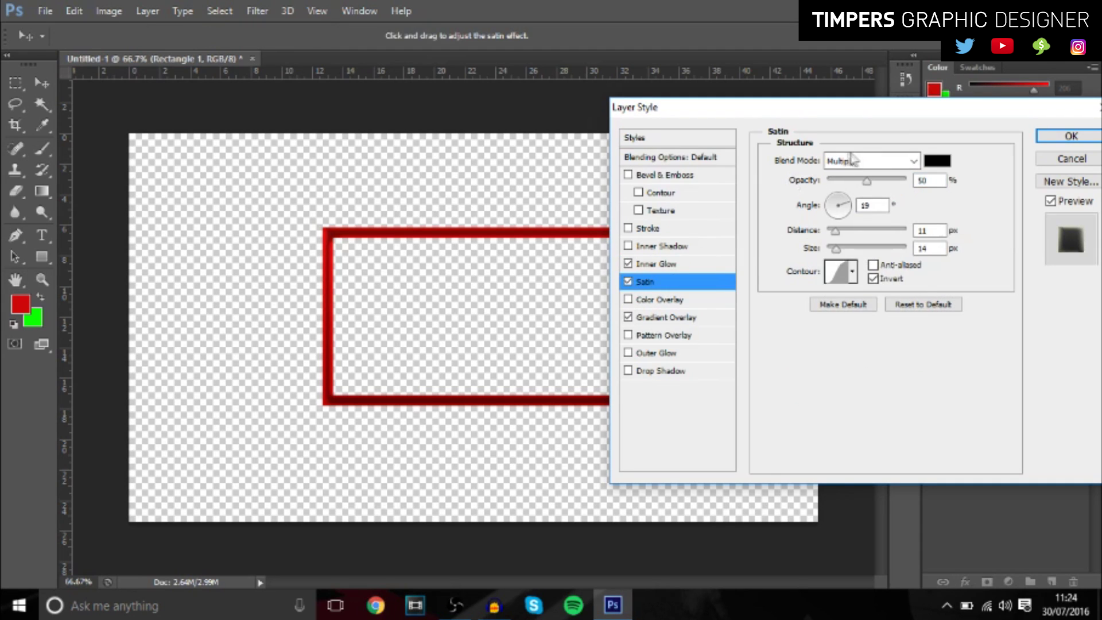
left_click(872, 161)
left_click(884, 372)
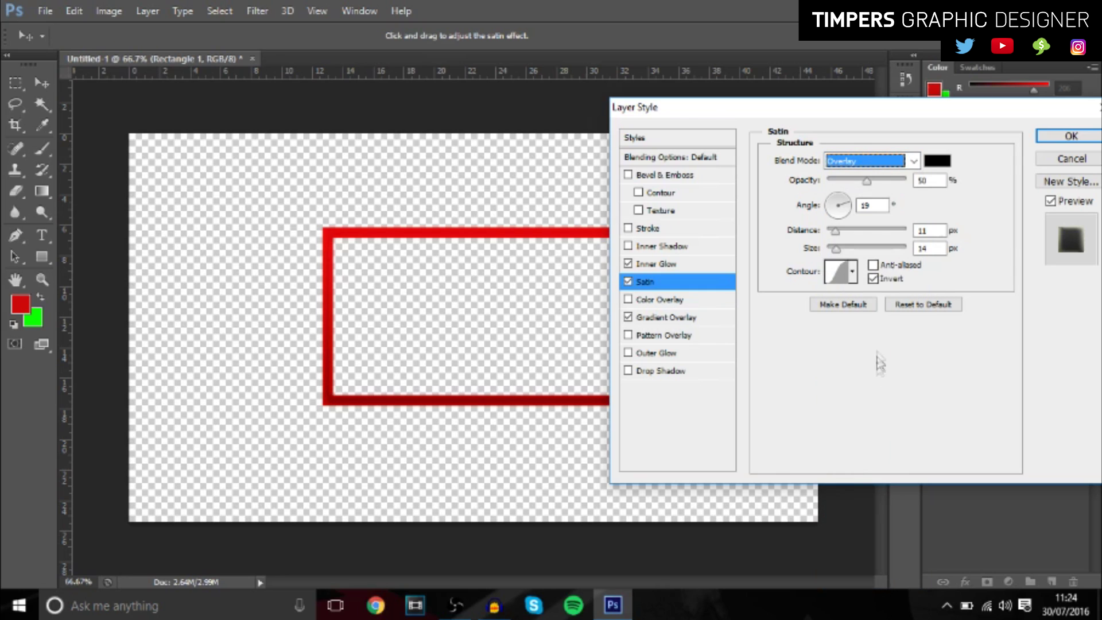
left_click_drag(866, 181, 840, 185)
left_click(1071, 136)
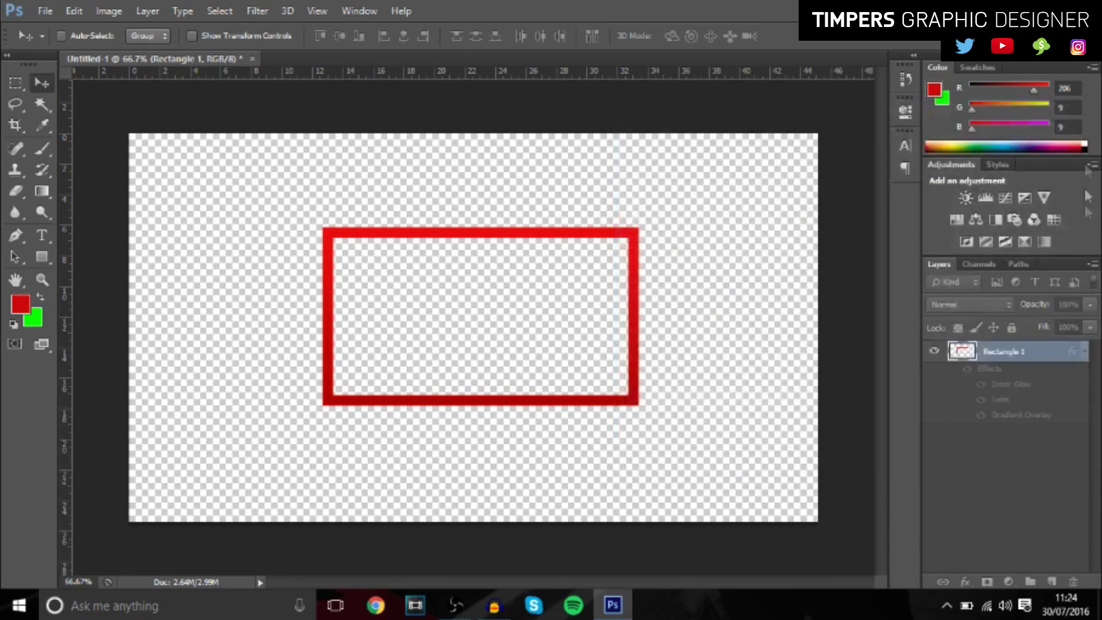
right_click(1043, 358)
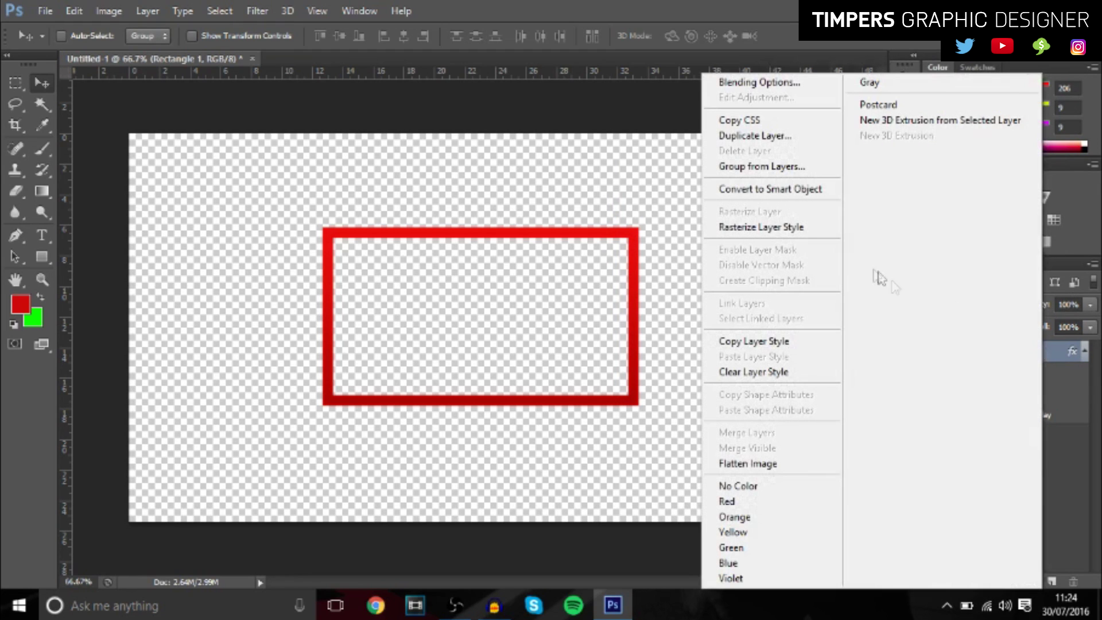
left_click(824, 228)
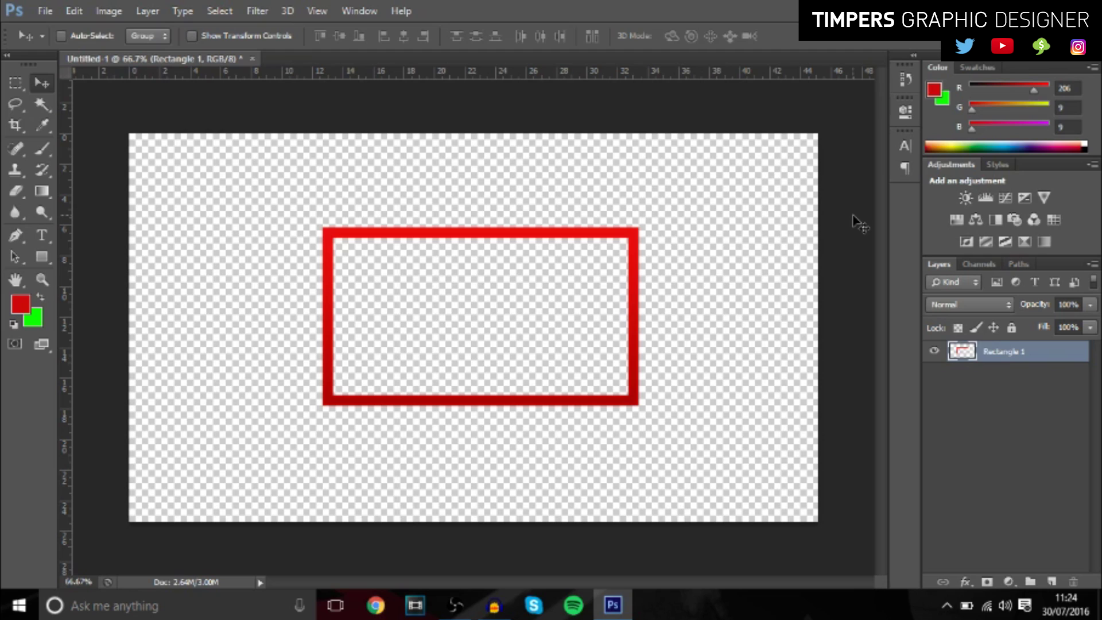
- Zoom in on the frame's lower-left and move the red frame higher
left_click_drag(267, 462, 356, 448)
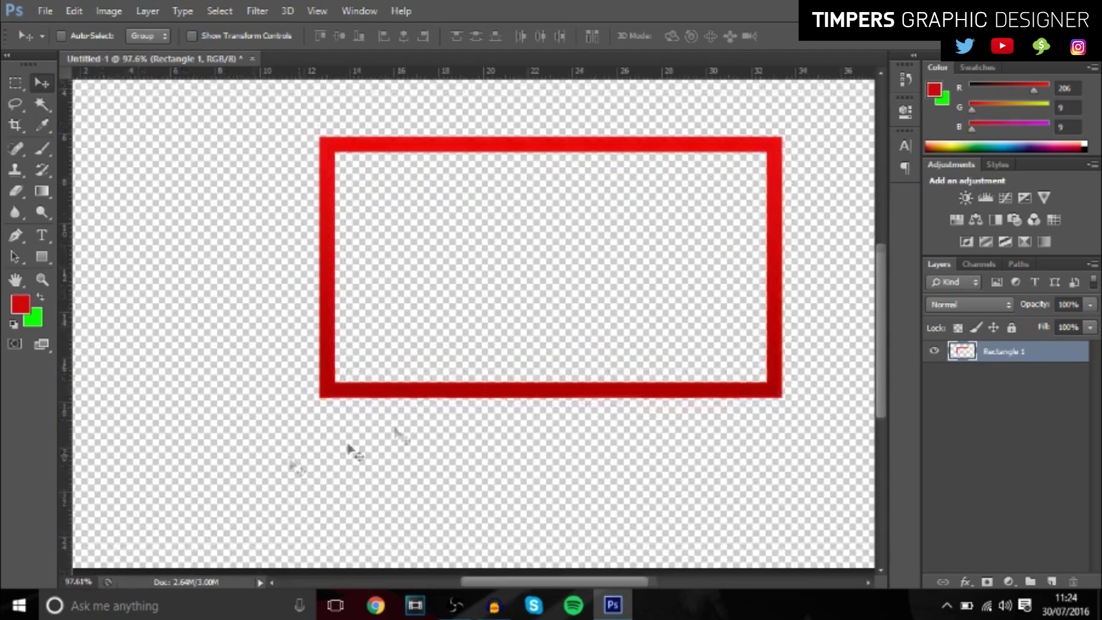
left_click_drag(807, 244, 812, 246)
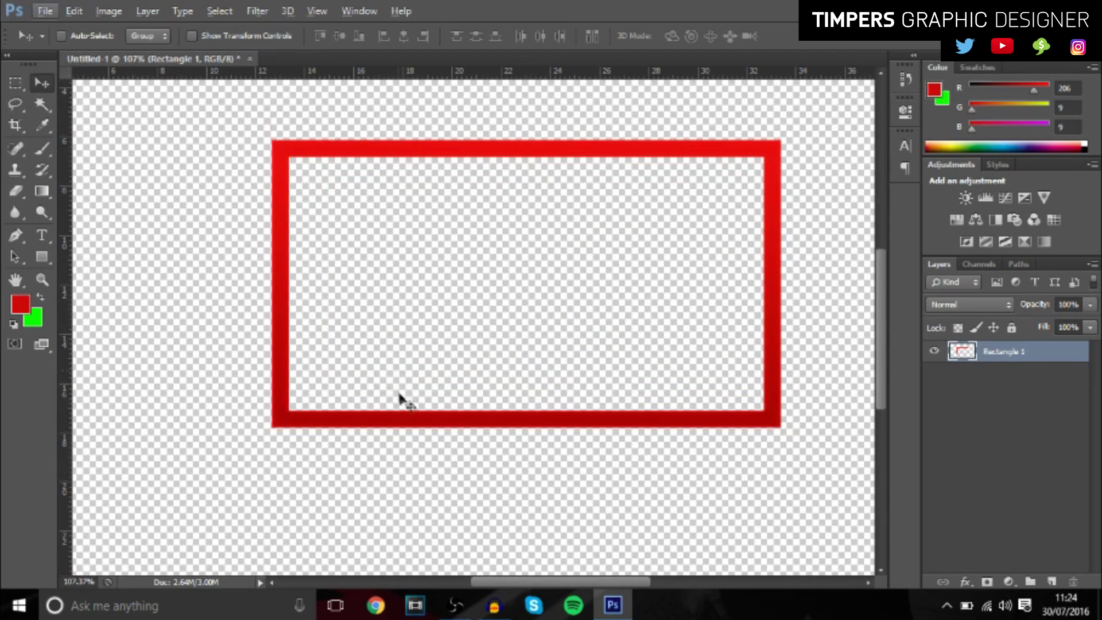
left_click_drag(412, 401, 412, 364)
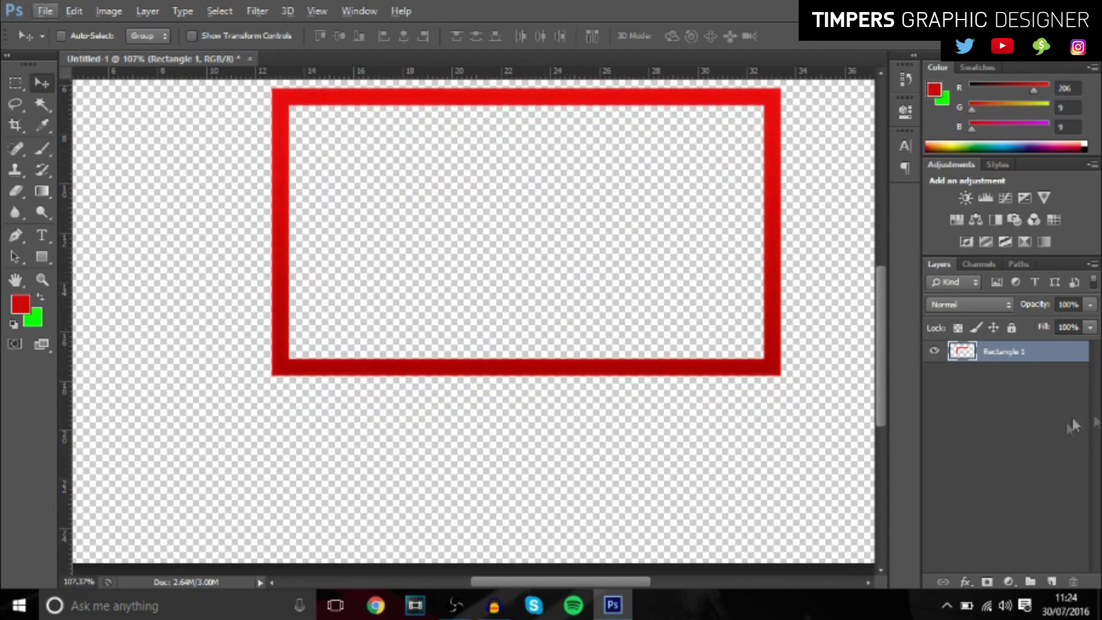
- On a new layer, draw a red bar under the frame's bottom-left corner and rasterize it
left_click(1052, 582)
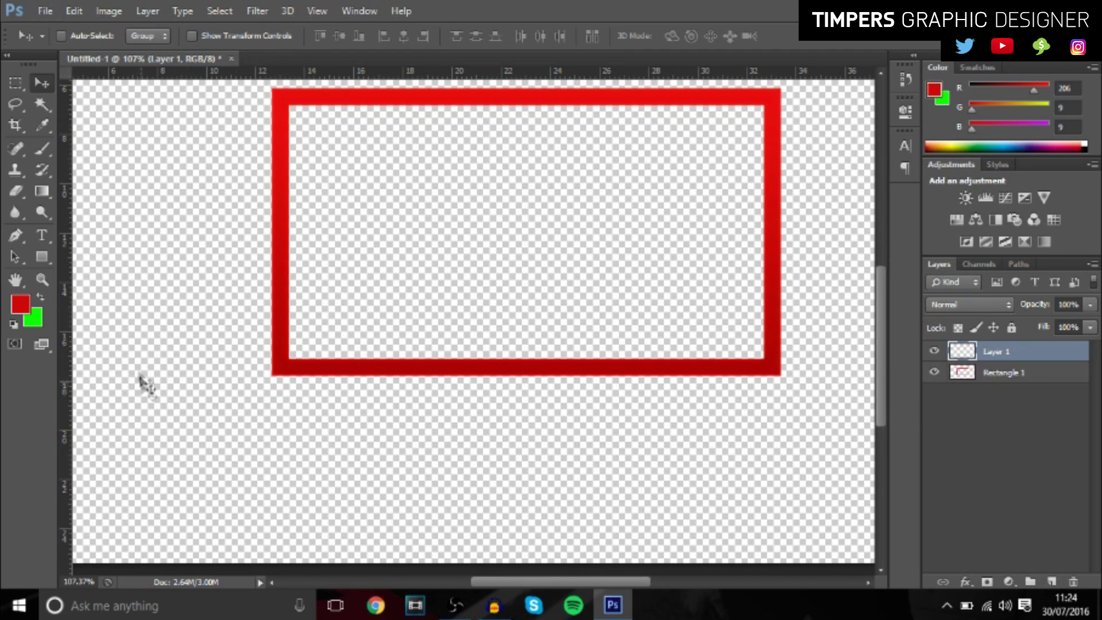
left_click(43, 258)
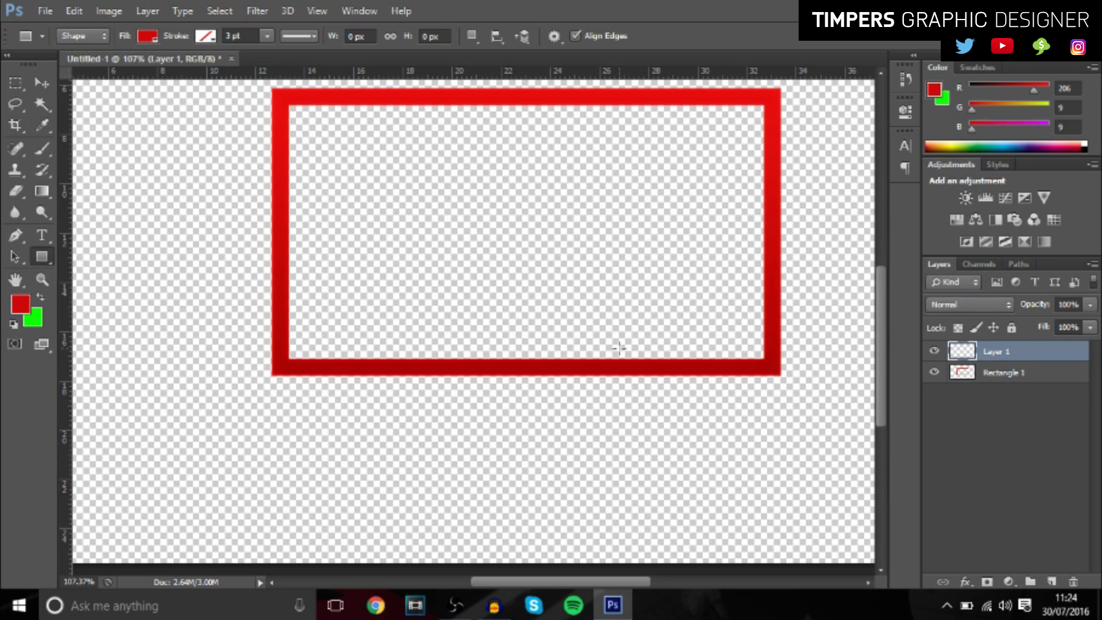
scroll(618, 347, "down", 3)
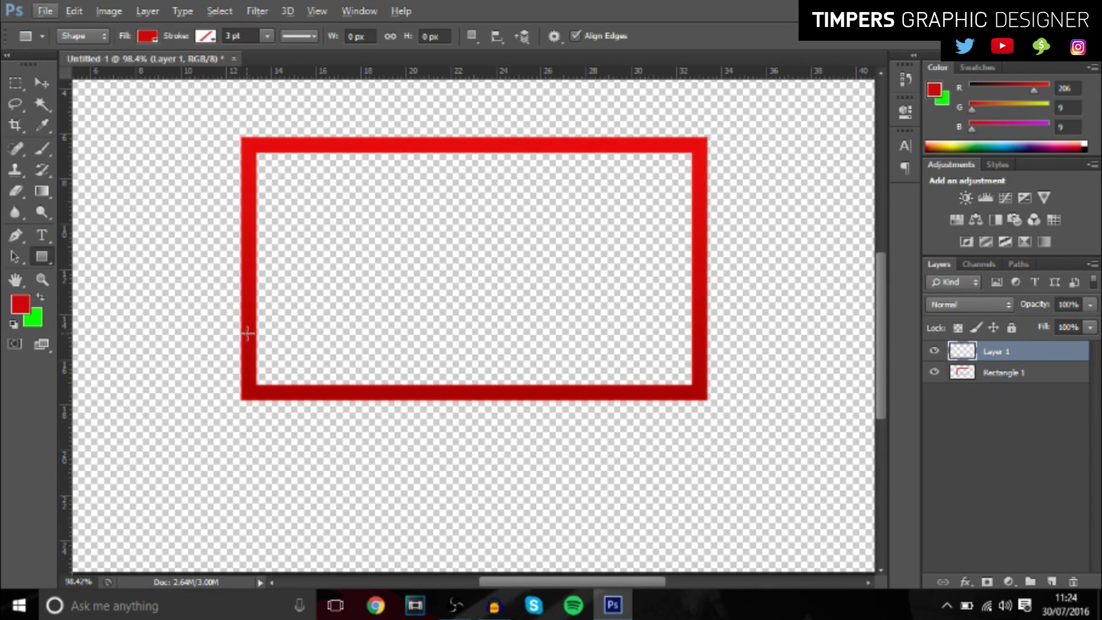
scroll(191, 423, "up", 3)
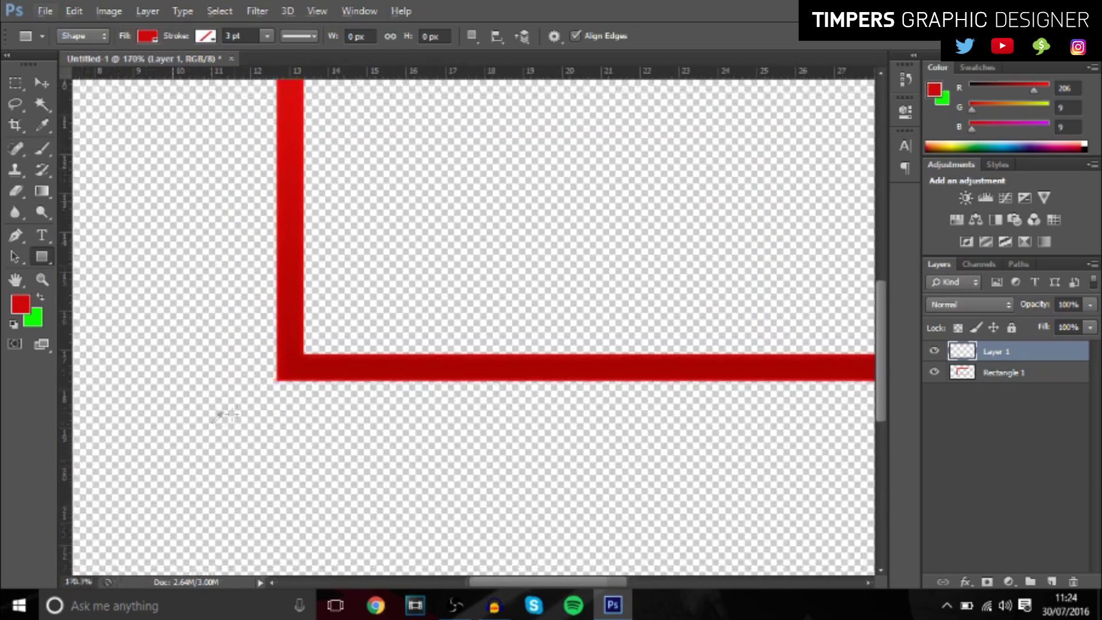
left_click_drag(276, 380, 328, 412)
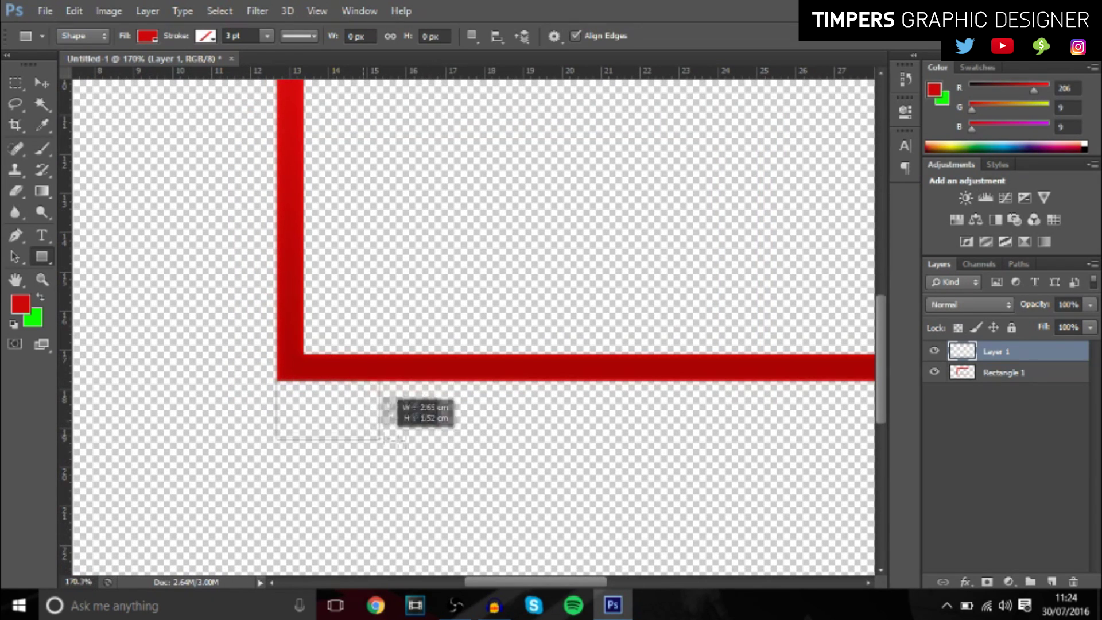
left_click_drag(379, 439, 671, 465)
scroll(671, 465, "down", 5)
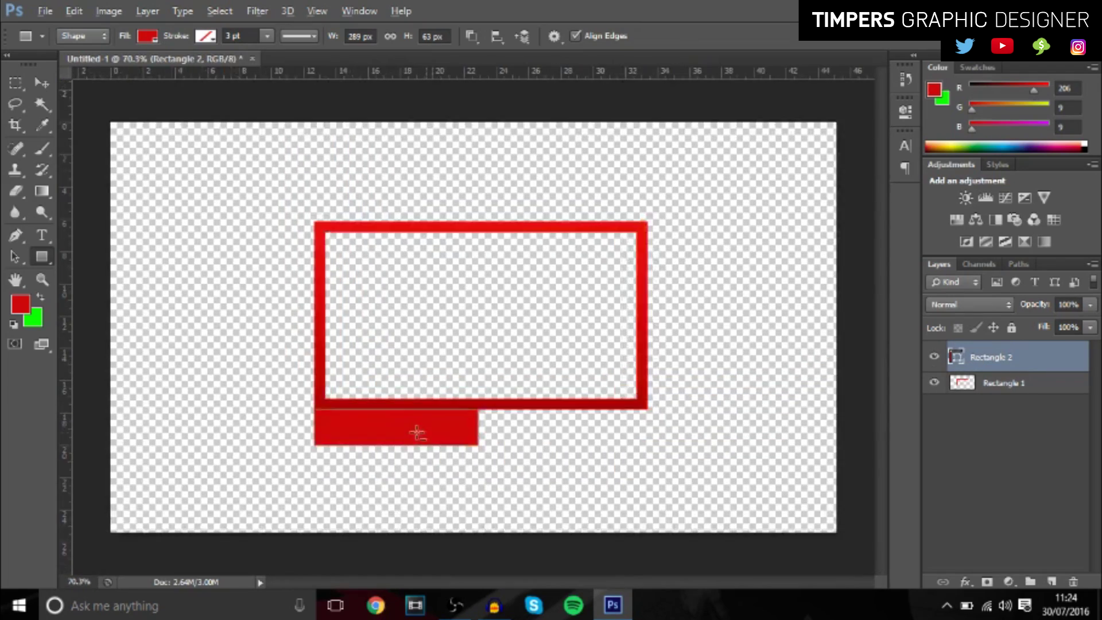
scroll(418, 430, "up", 5)
right_click(1023, 357)
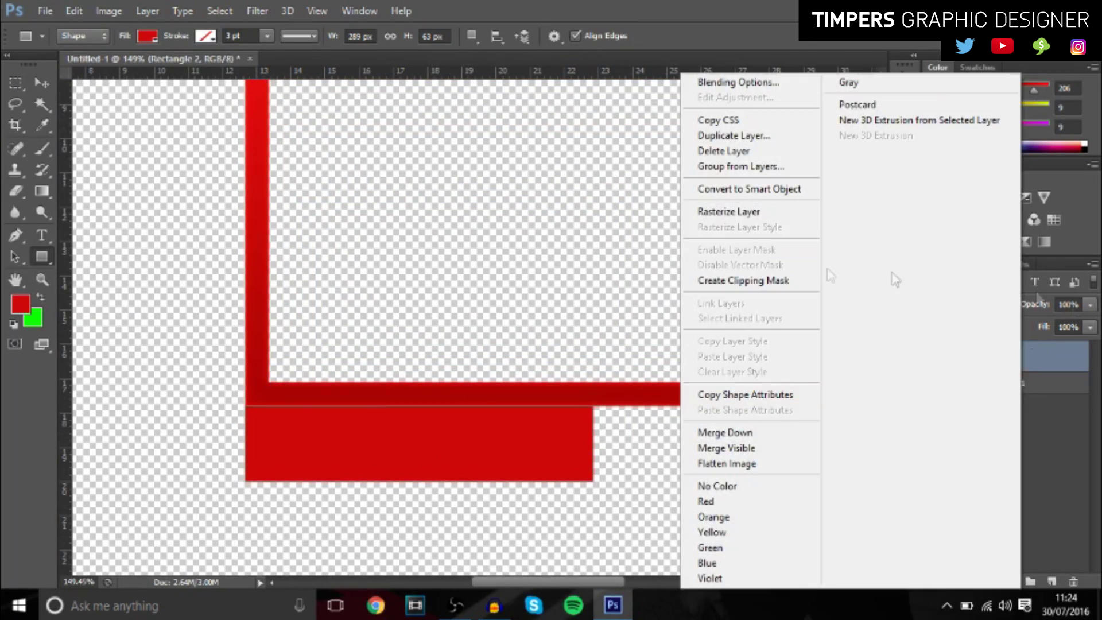
left_click(781, 215)
- Nudge the bar into position and stack Rectangle 2 below the frame layer
left_click(42, 83)
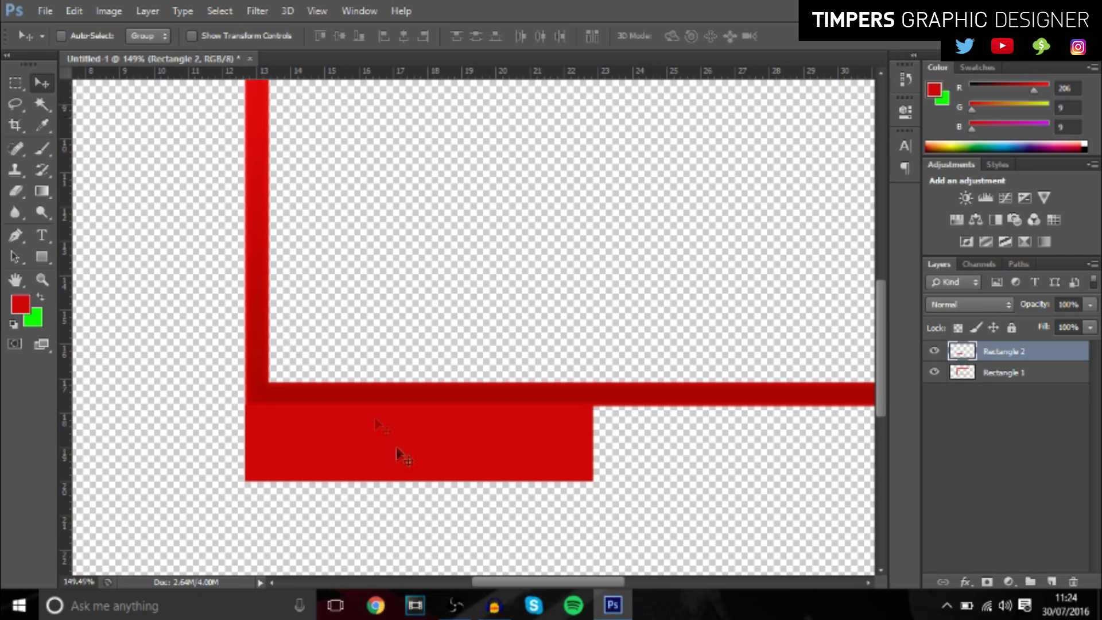
scroll(349, 469, "up", 3)
key("Right")
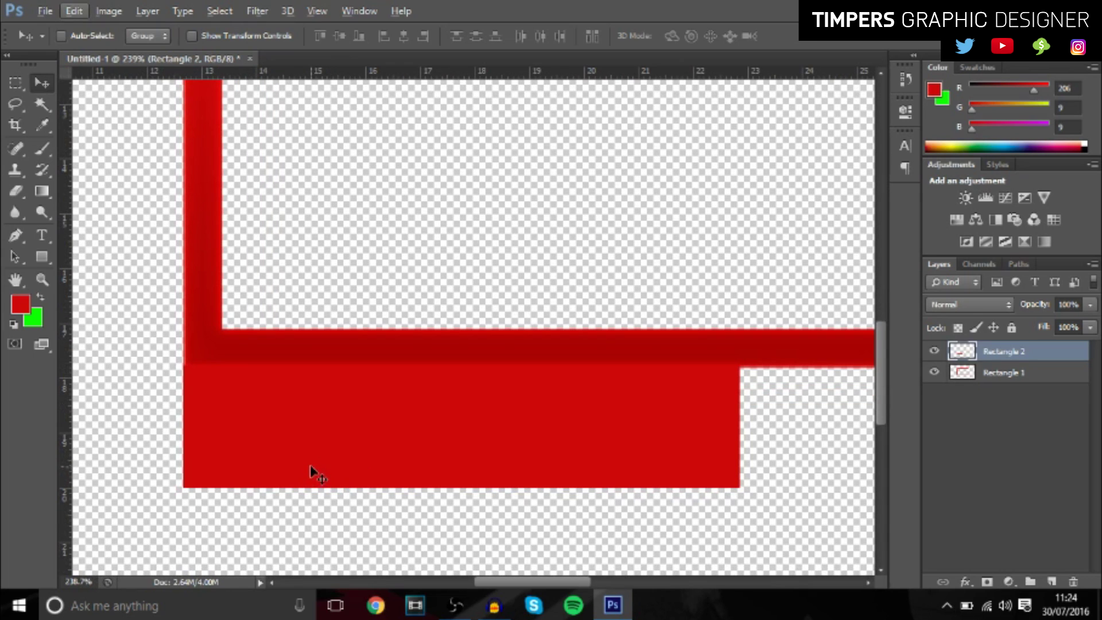
key("Right")
key("Left")
left_click_drag(1027, 358, 1019, 396)
scroll(477, 399, "down", 3)
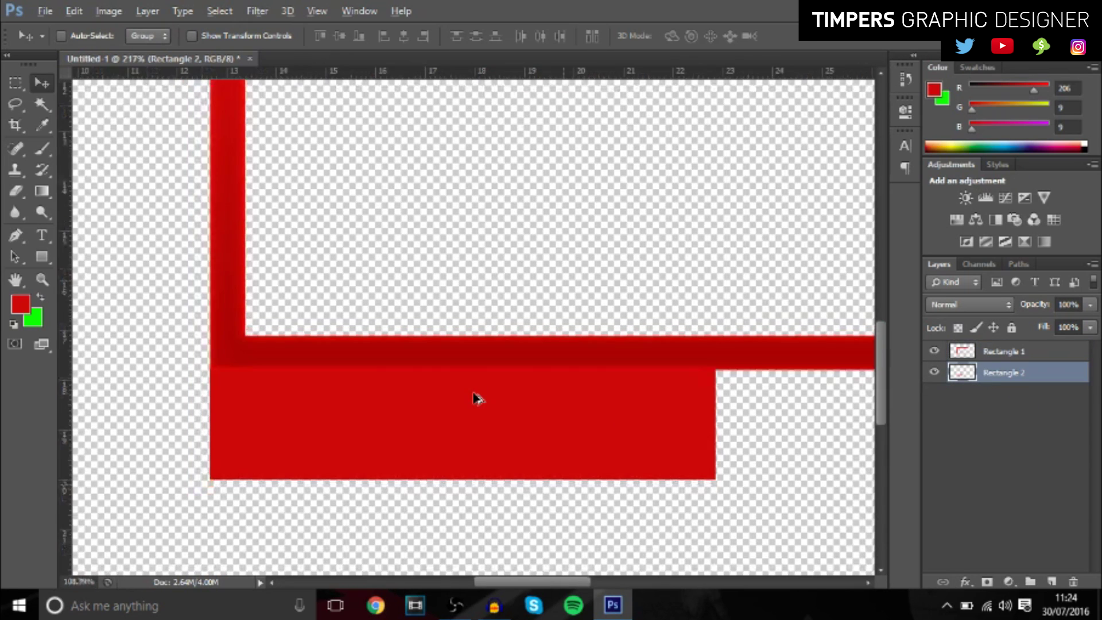
key("Up")
key("Up")
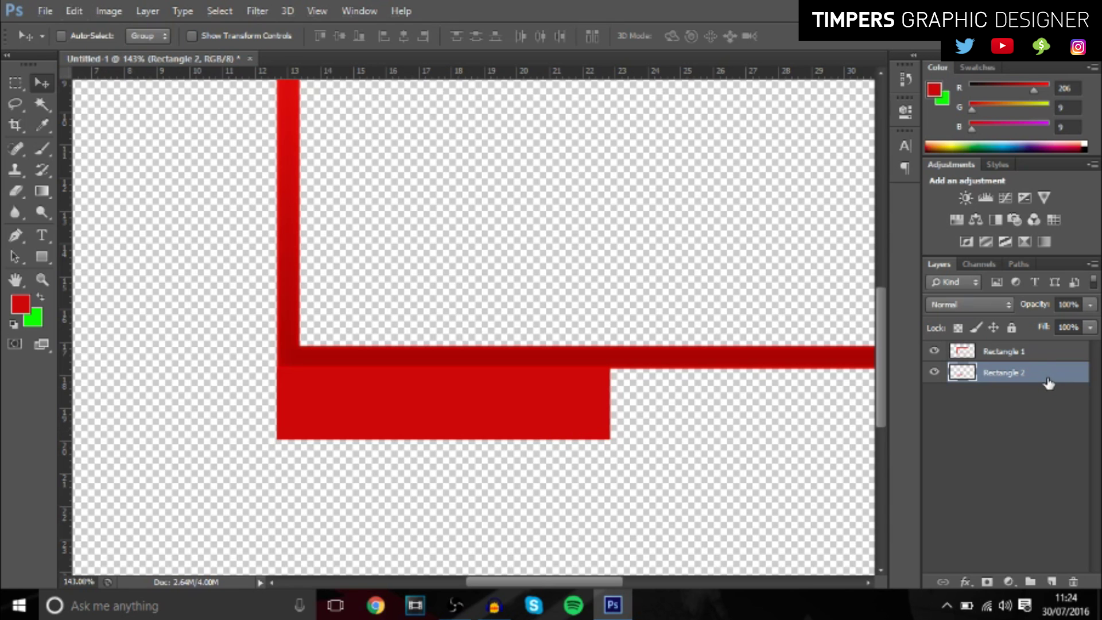
- Give Rectangle 2 a Color Overlay of dark red aa0404 sampled from the frame
double_click(1012, 379)
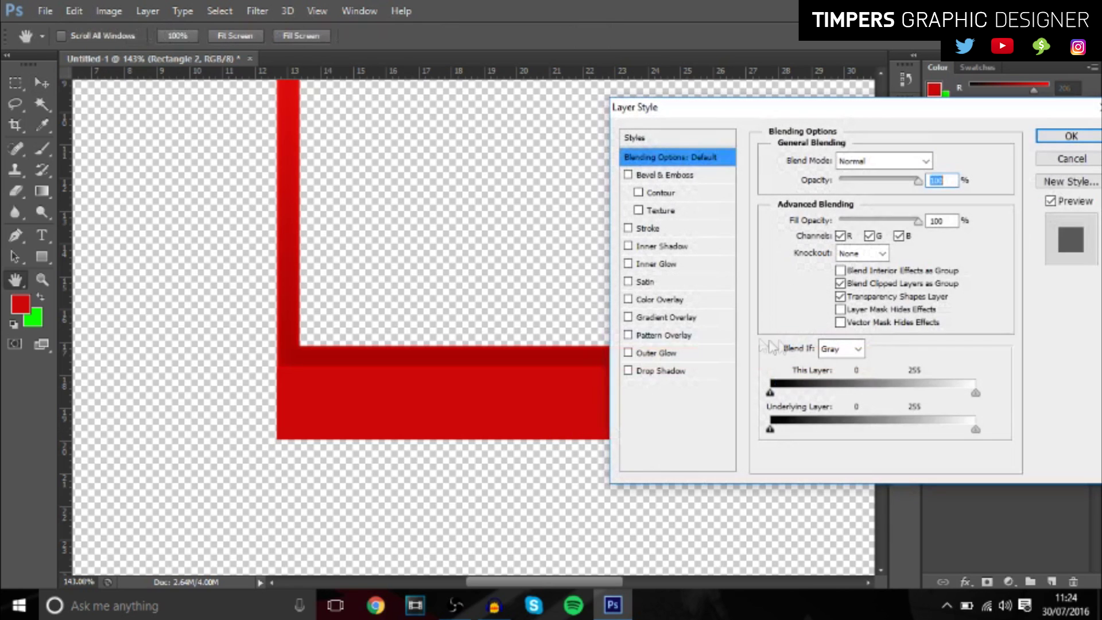
left_click(648, 299)
left_click(962, 178)
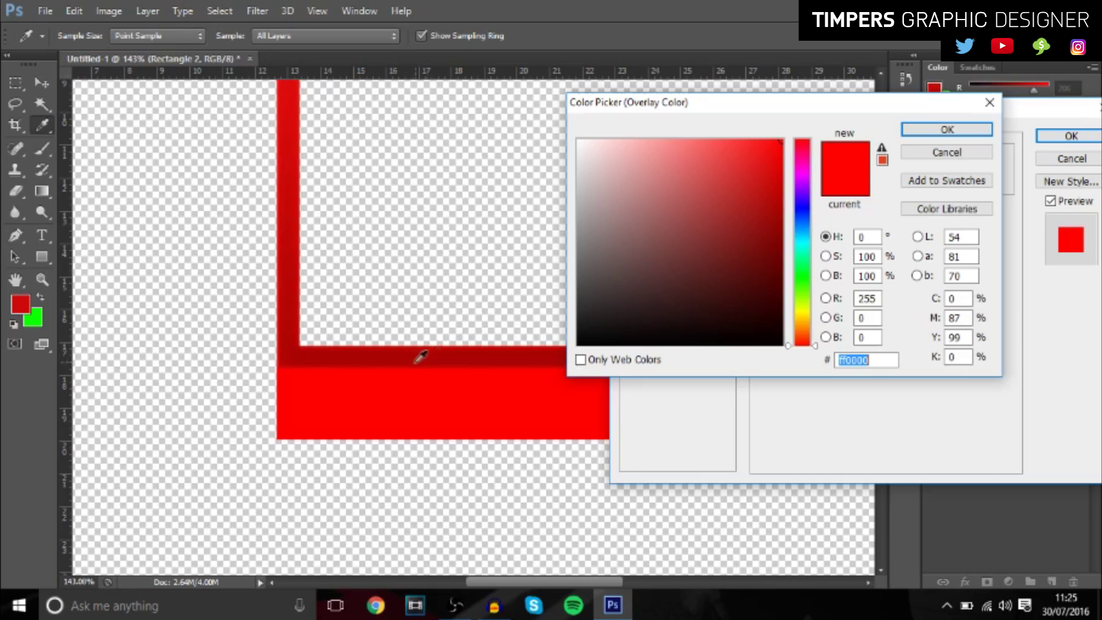
left_click(413, 359)
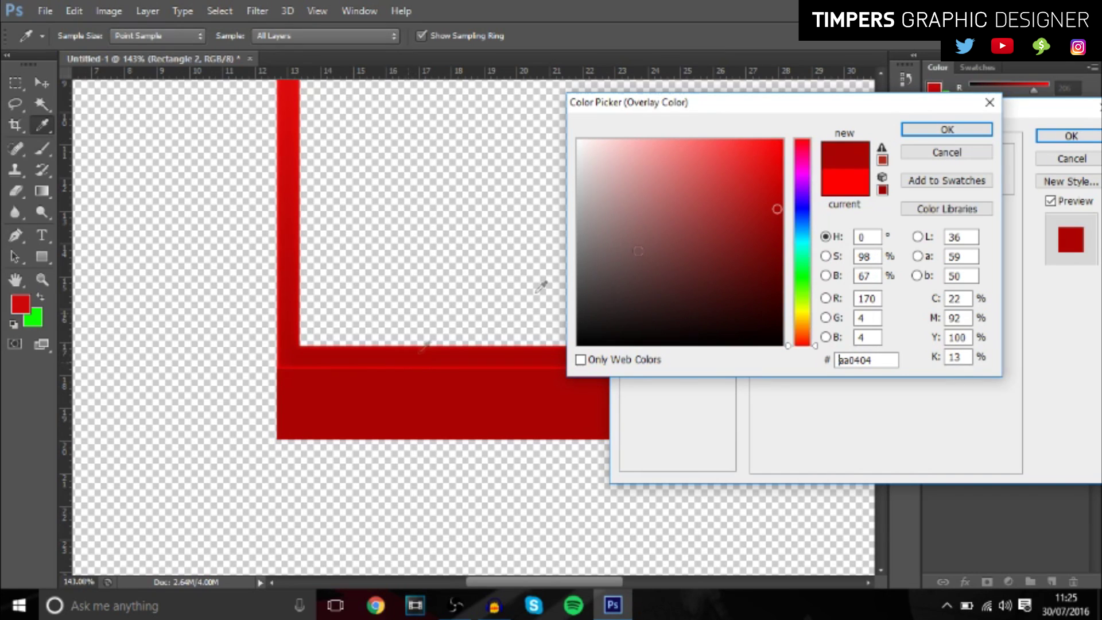
left_click(984, 130)
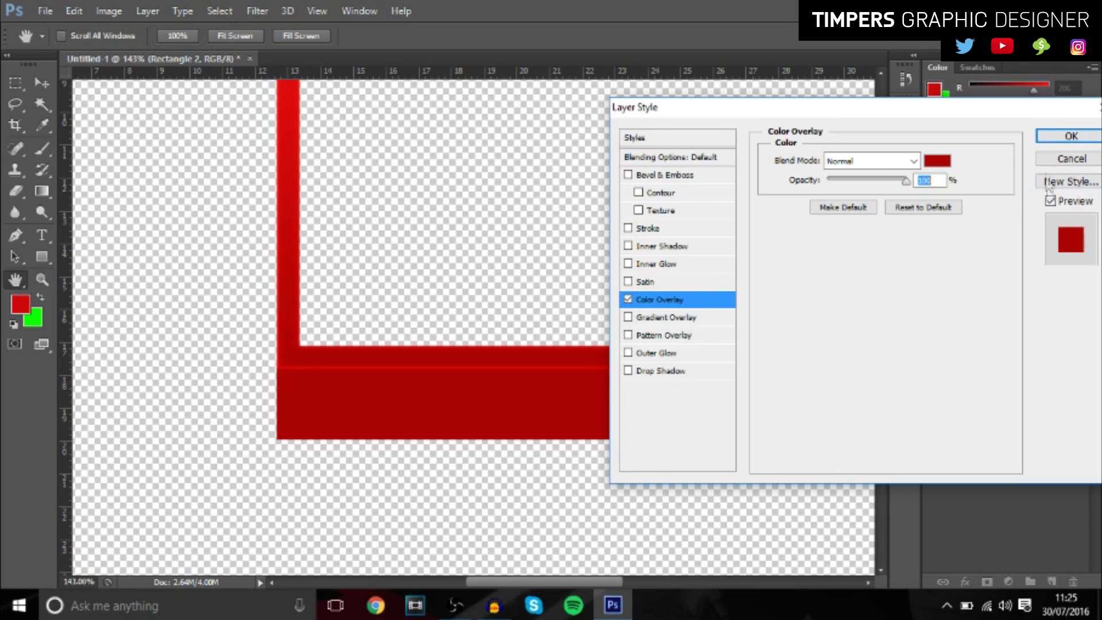
left_click(1063, 136)
right_click(1050, 382)
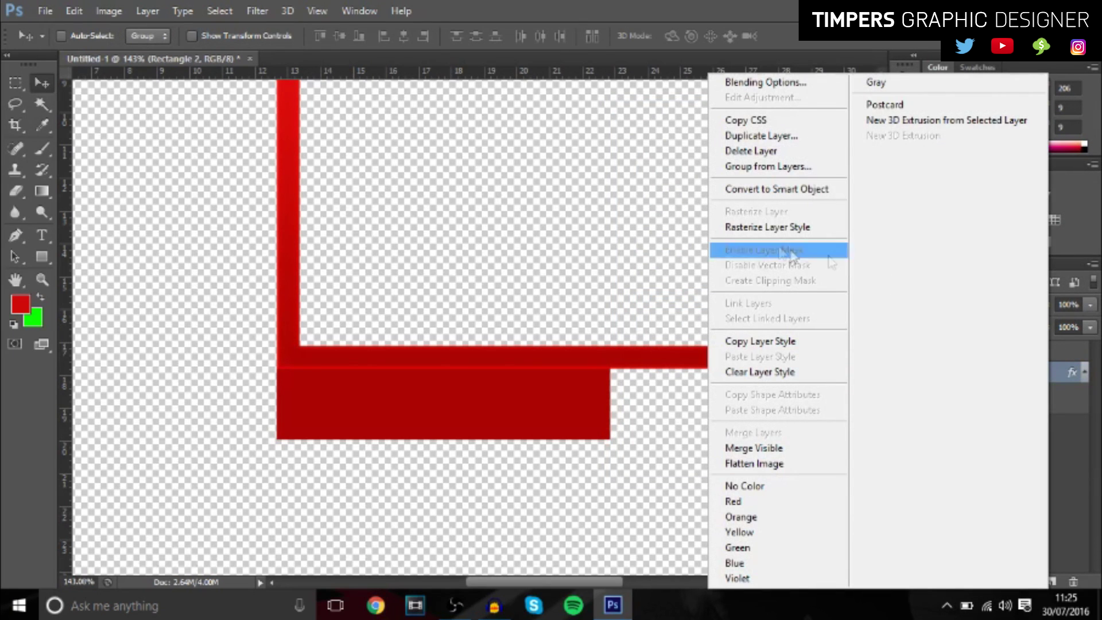
- Rasterize the colour overlay, then add an Overlay-mode Gradient Overlay at about 41% opacity
left_click(792, 227)
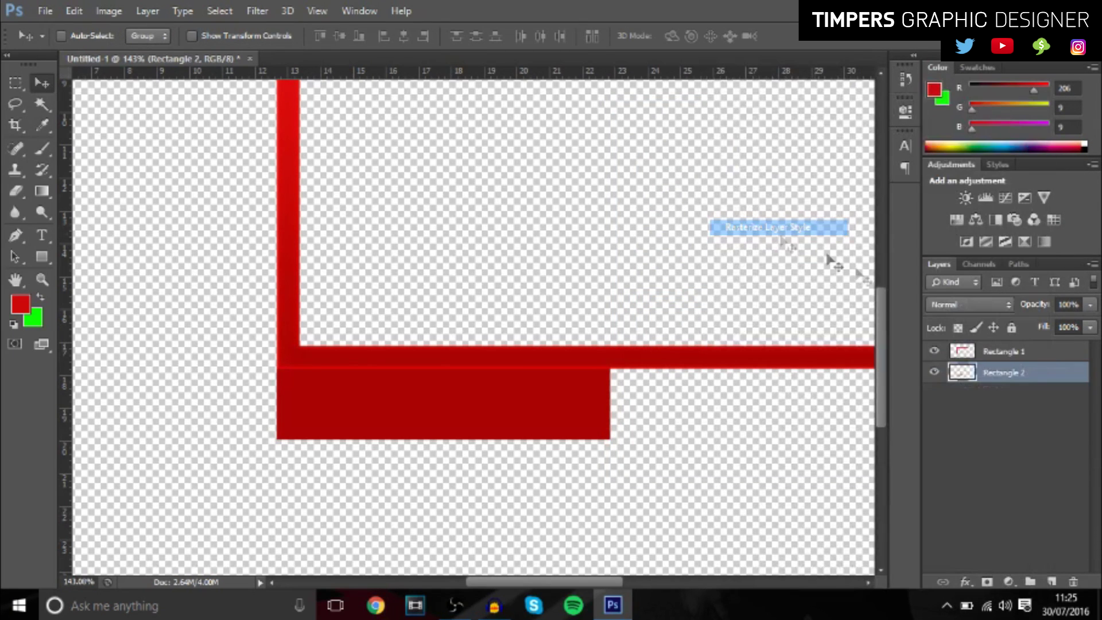
double_click(1075, 388)
left_click(656, 319)
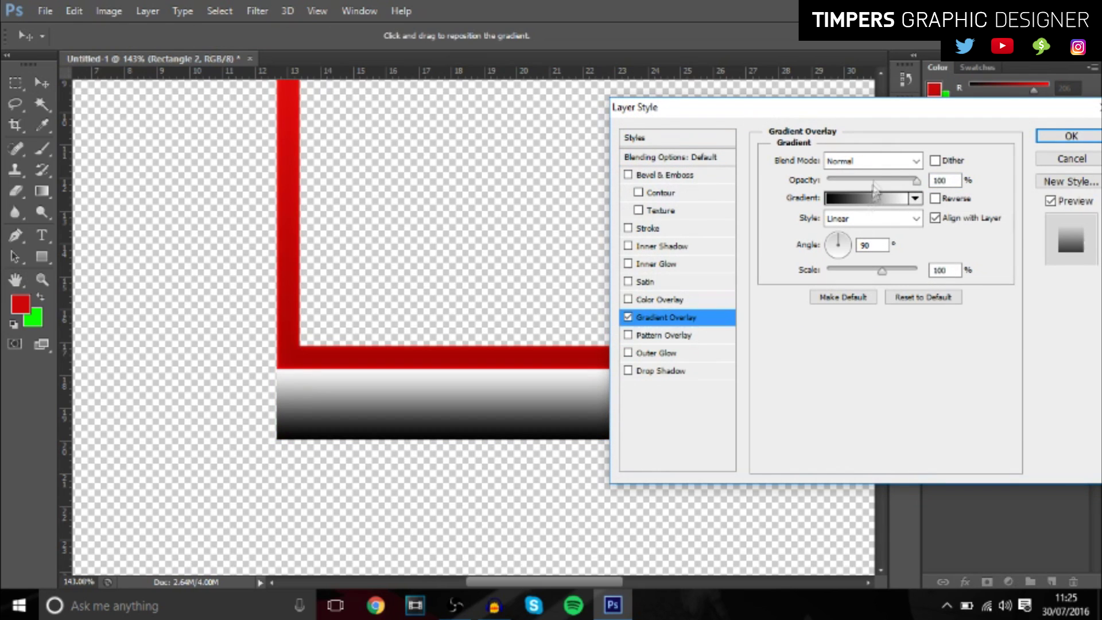
left_click(855, 160)
left_click(860, 373)
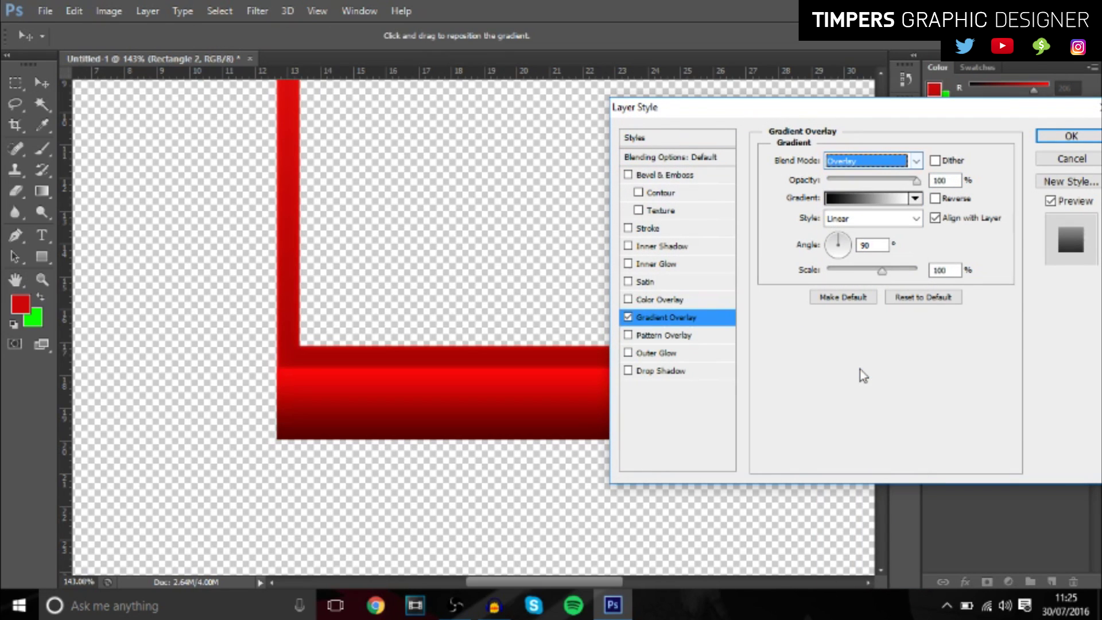
left_click(863, 180)
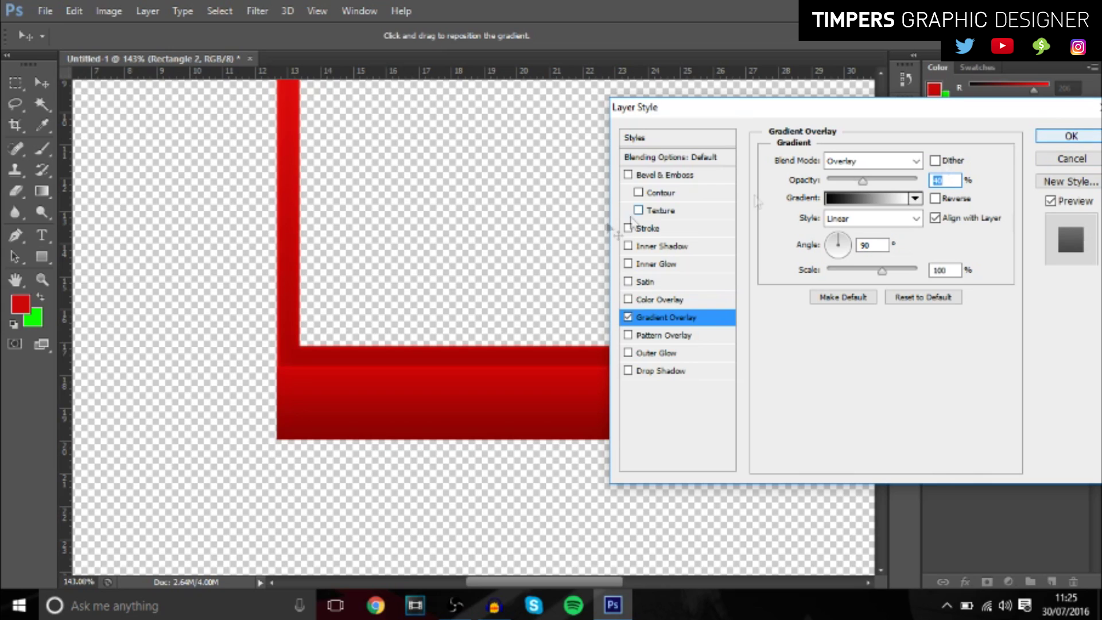
- Add an Overlay-mode Inner Glow to the bar and apply the effects
left_click(655, 264)
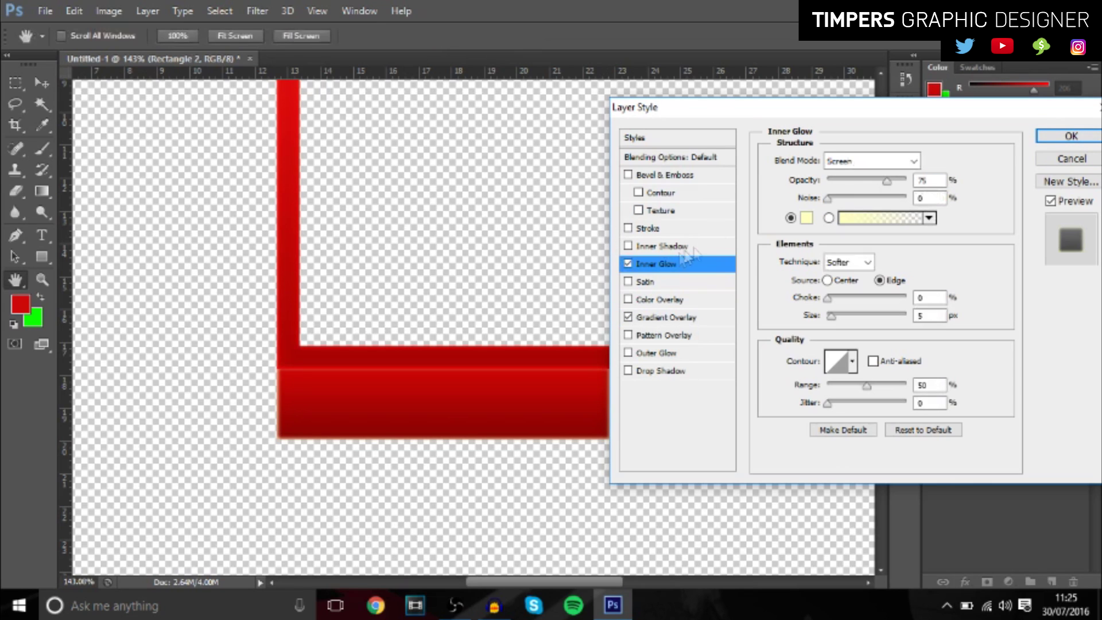
left_click(870, 165)
left_click(840, 372)
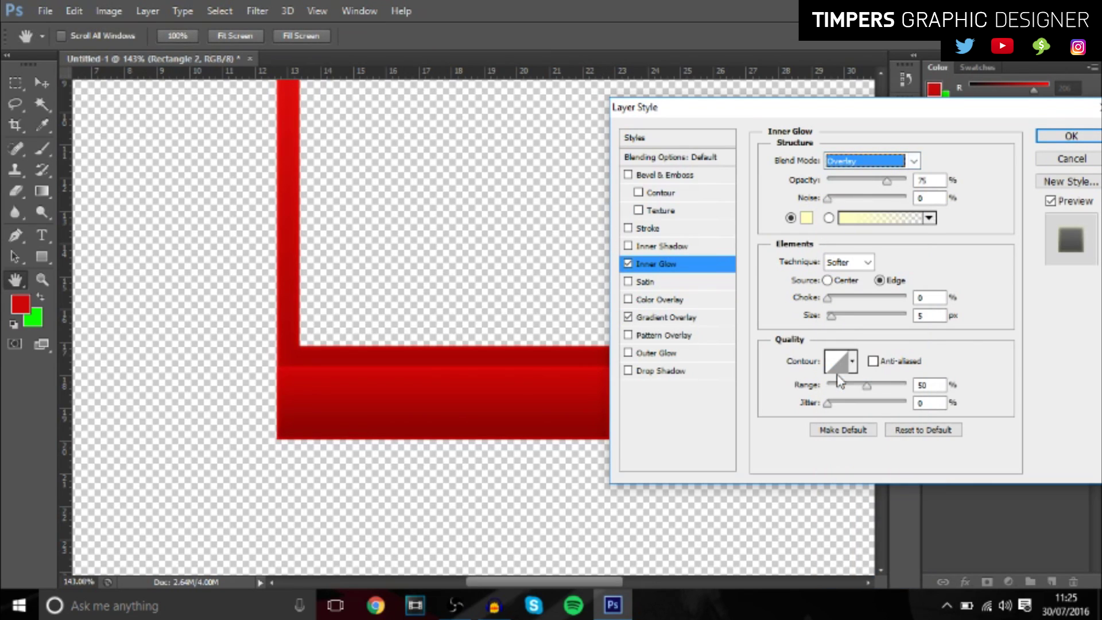
key("Tab")
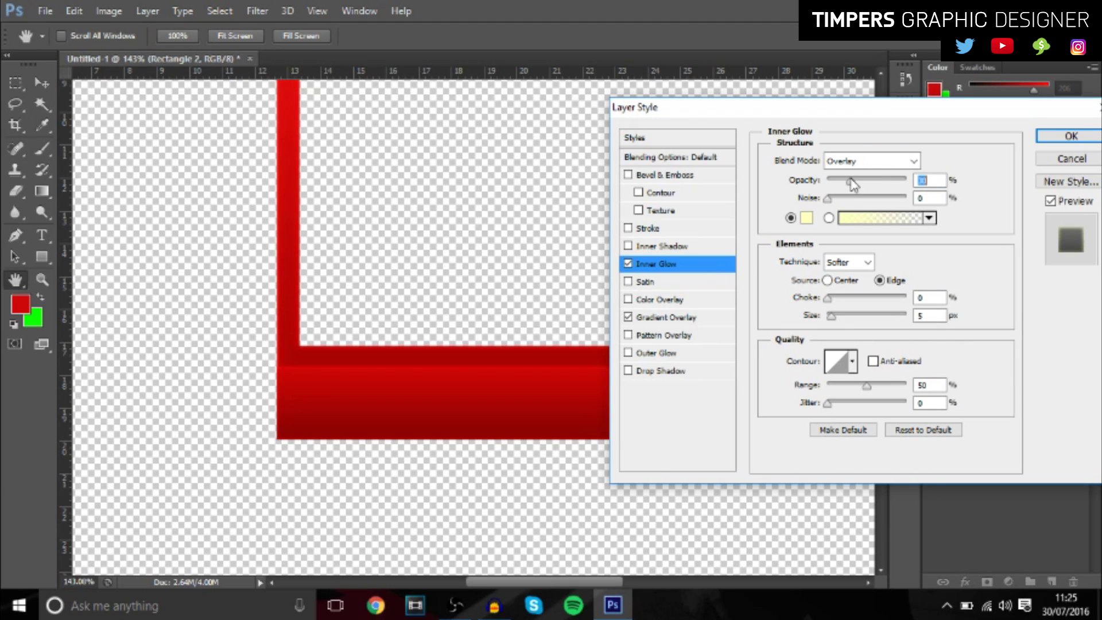
left_click(1055, 145)
right_click(1033, 372)
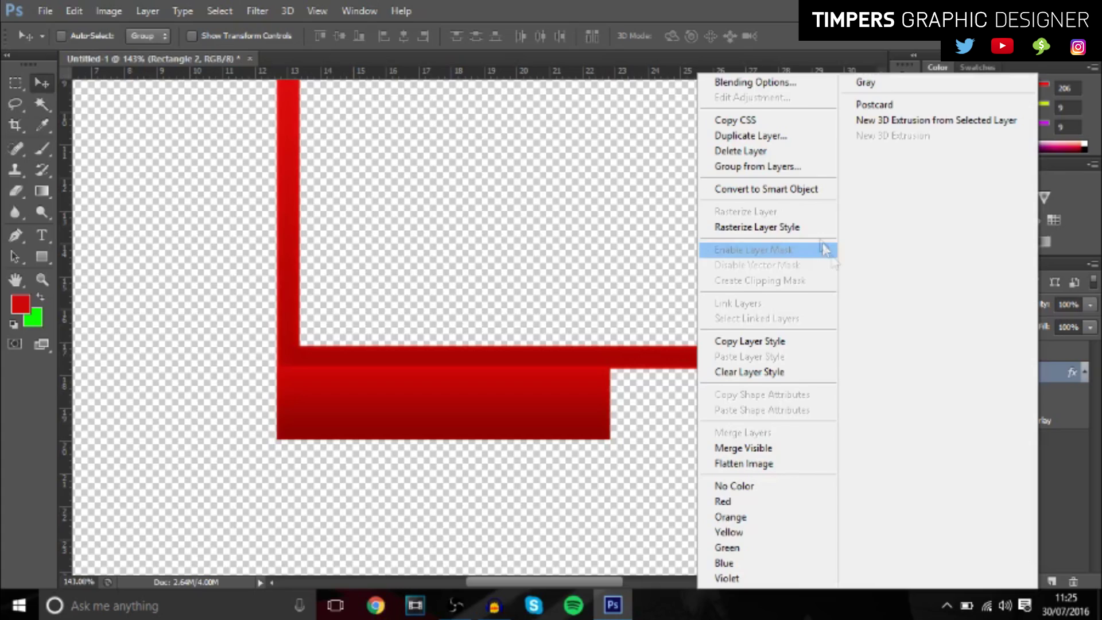
- Rasterize the bar's layer style and narrow the bar from its right end
left_click(747, 227)
key("ctrl+minus")
key("ctrl+minus")
key("ctrl+minus")
key("ctrl+minus")
key("ctrl+0")
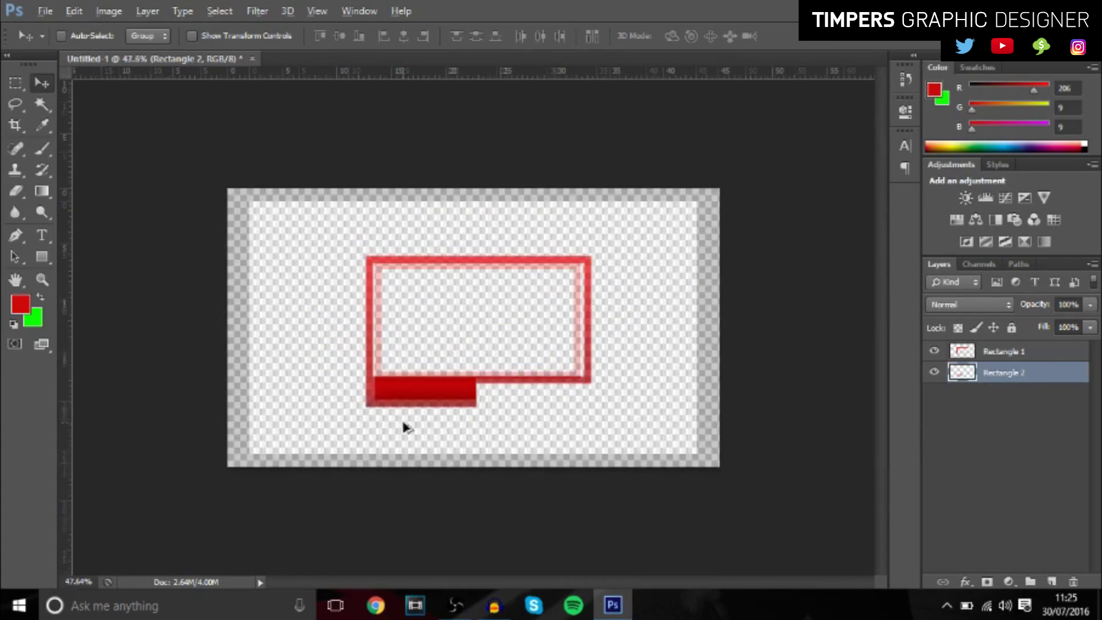
scroll(371, 480, "up", 3)
key("ctrl+t")
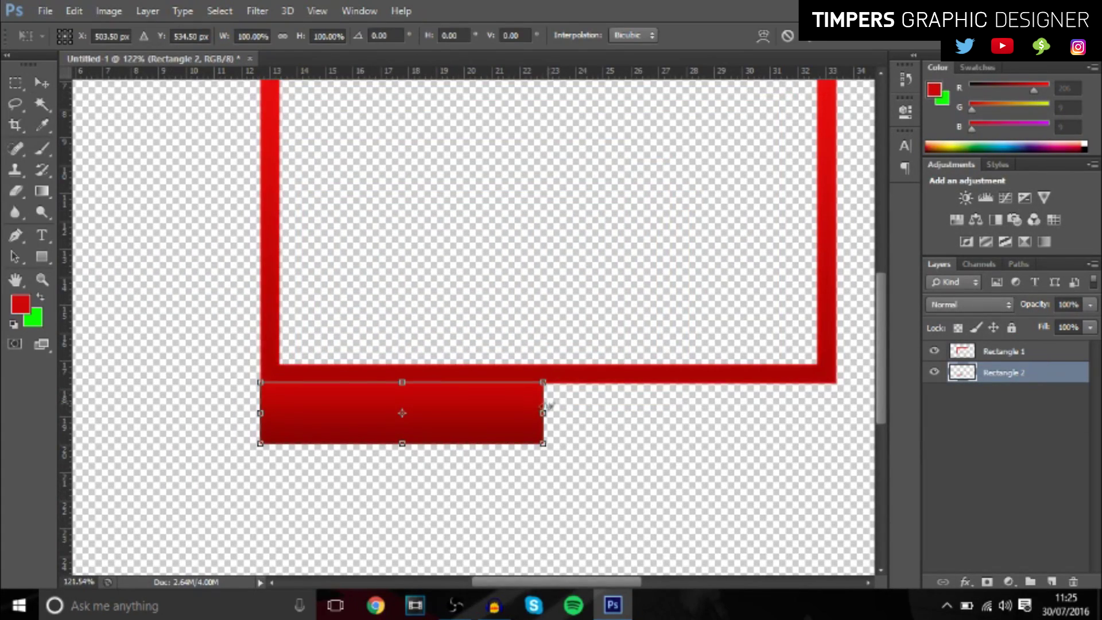
left_click_drag(542, 410, 480, 412)
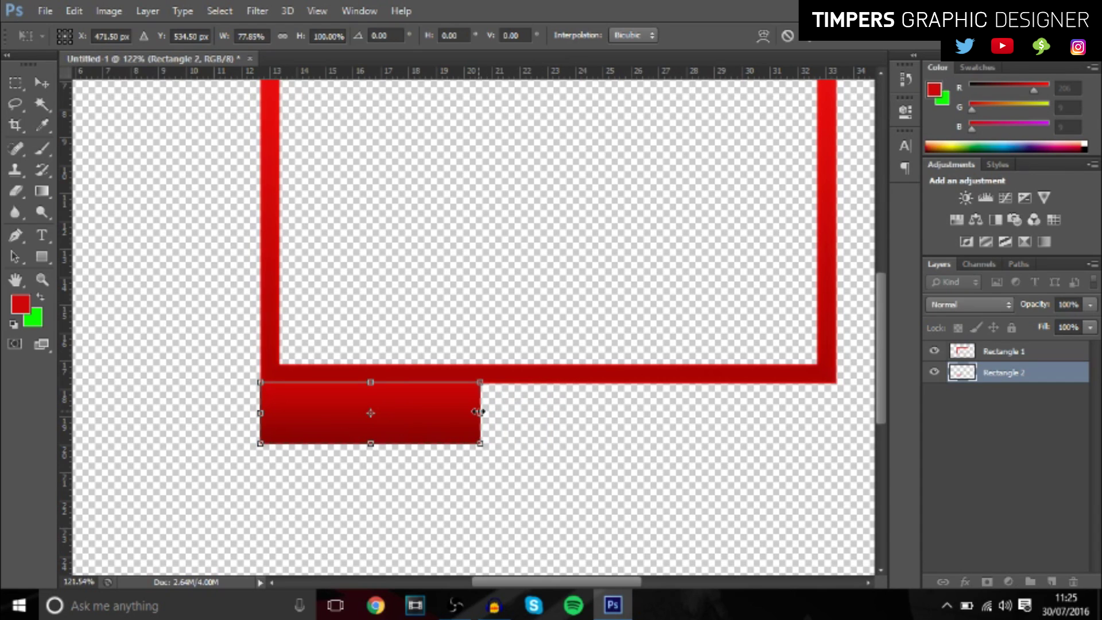
key("Return")
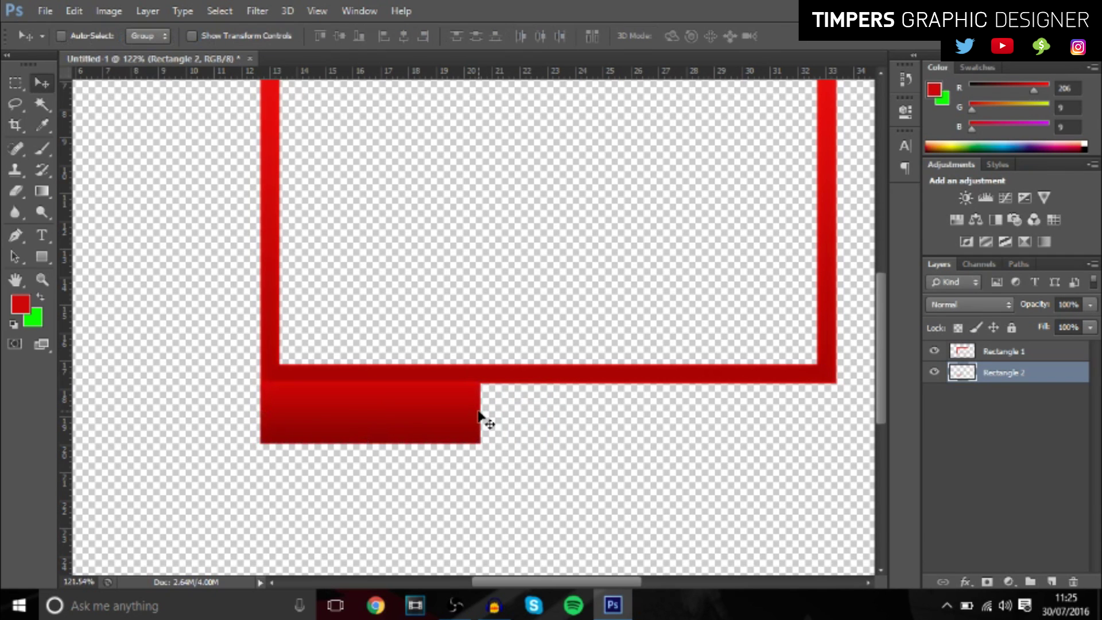
- Draw a triangular Pen path over the bar's right end
left_click(16, 236)
scroll(489, 408, "up", 4)
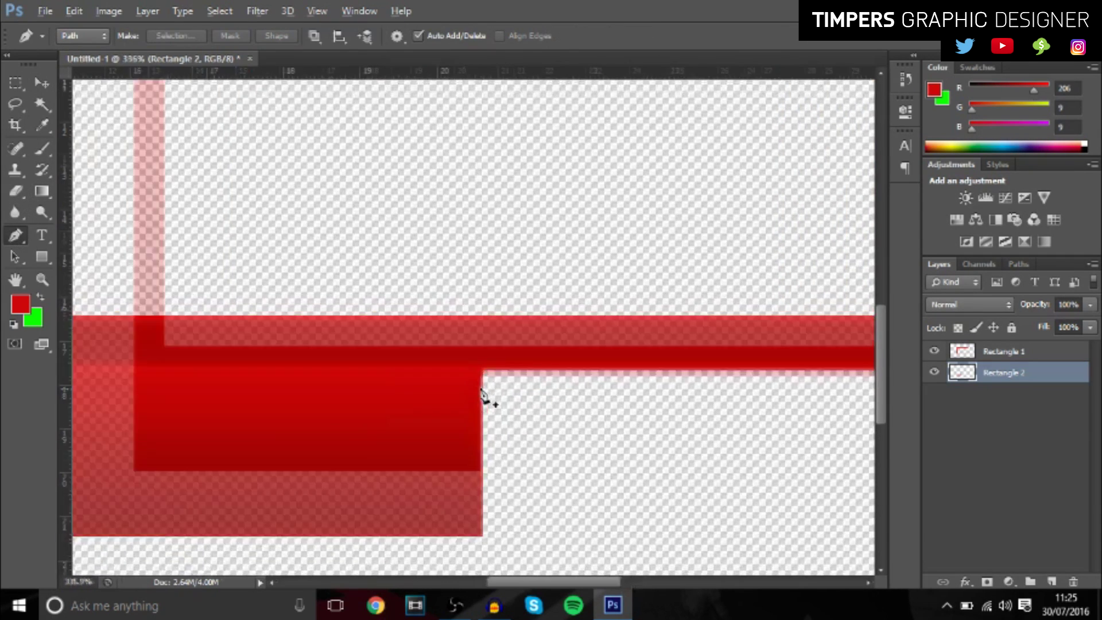
left_click(486, 366)
scroll(491, 379, "down", 3)
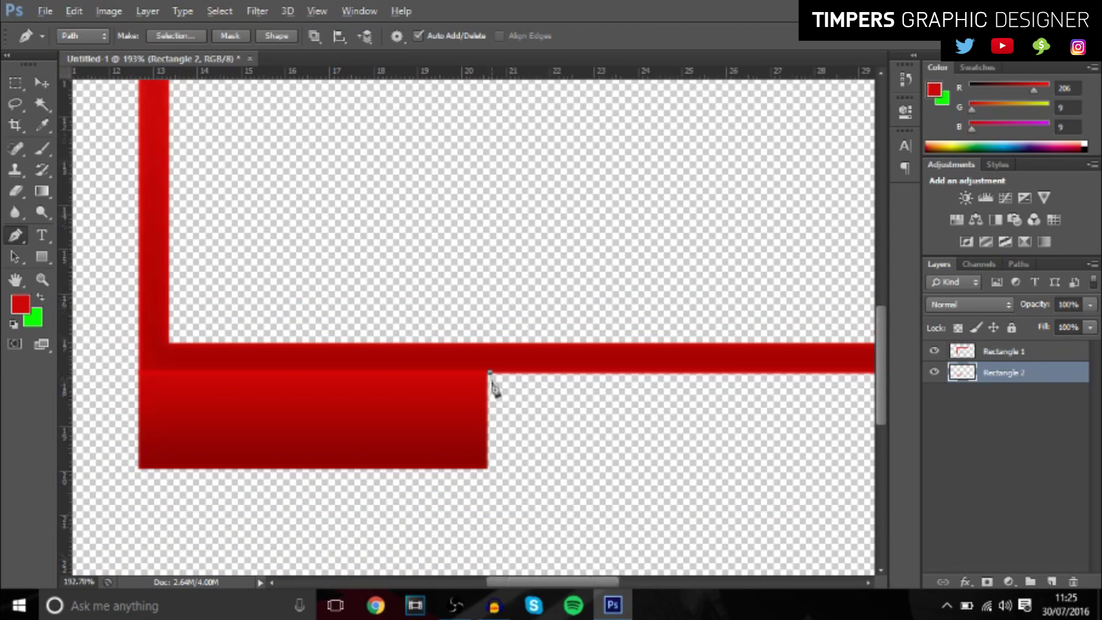
left_click(396, 476)
left_click(509, 491)
left_click(490, 373)
- Turn the triangle path into a selection and delete that corner of the bar
right_click(504, 382)
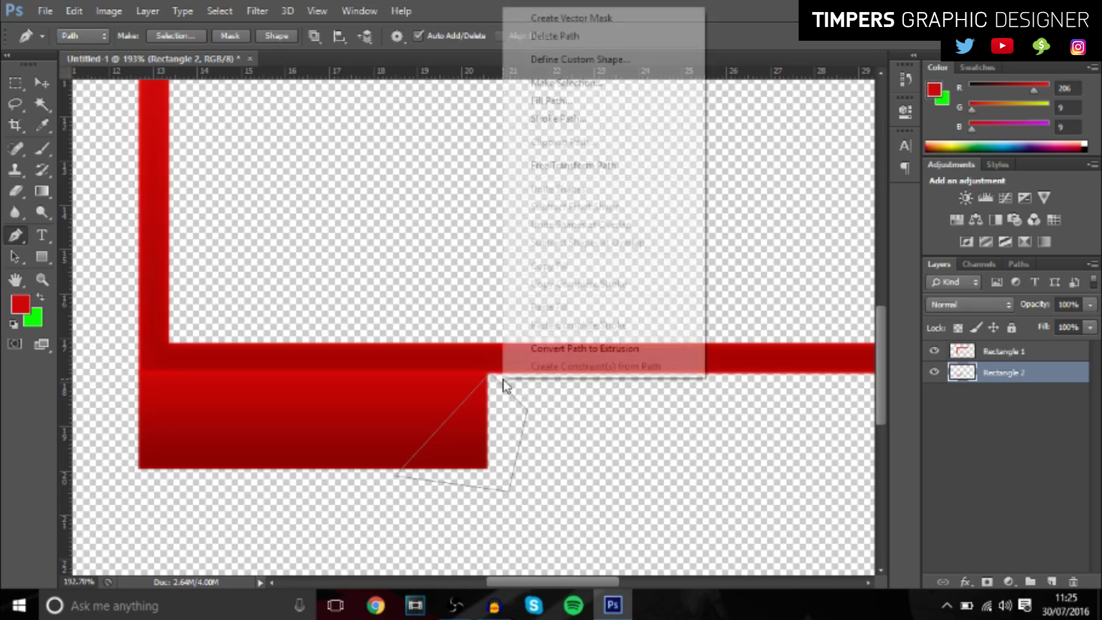
left_click(603, 86)
key("Return")
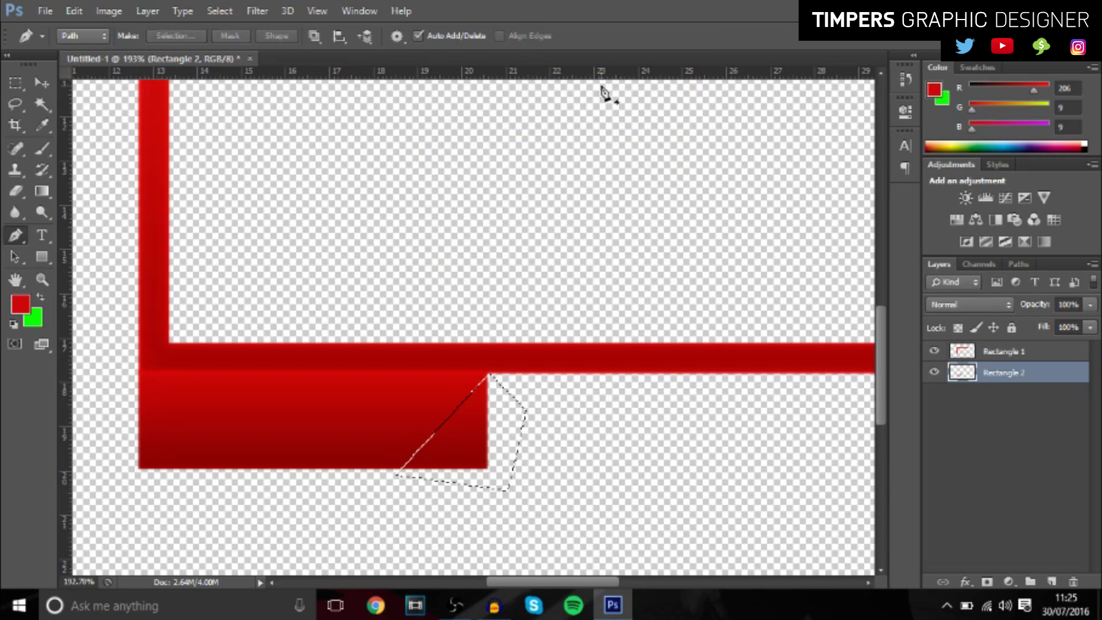
key("Delete")
key("ctrl+d")
scroll(524, 337, "down", 5)
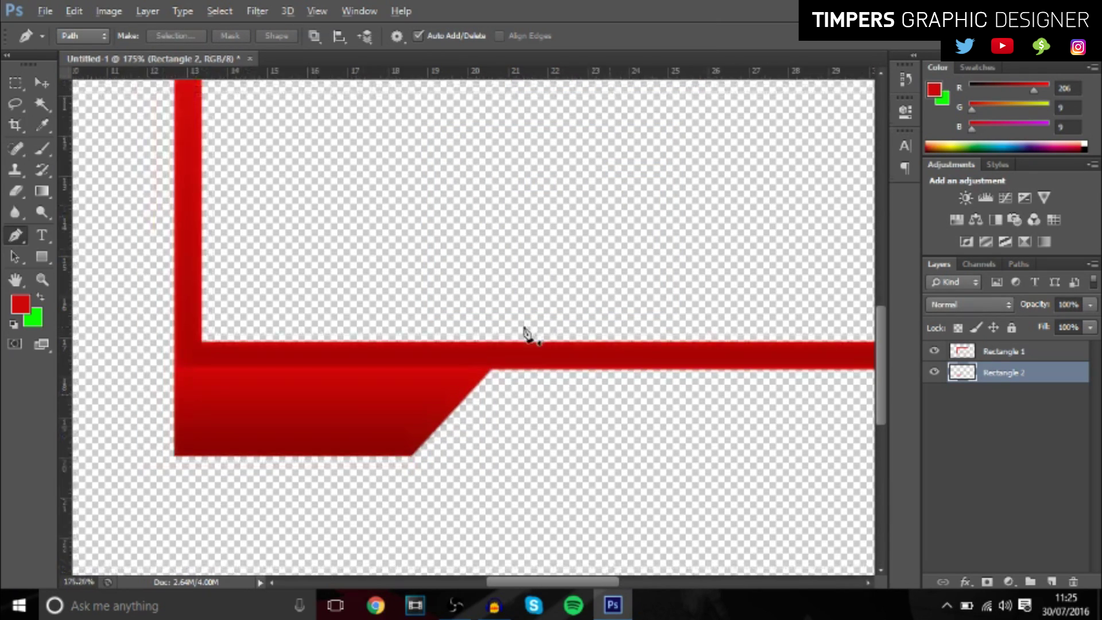
scroll(359, 499, "up", 2)
scroll(509, 442, "up", 3)
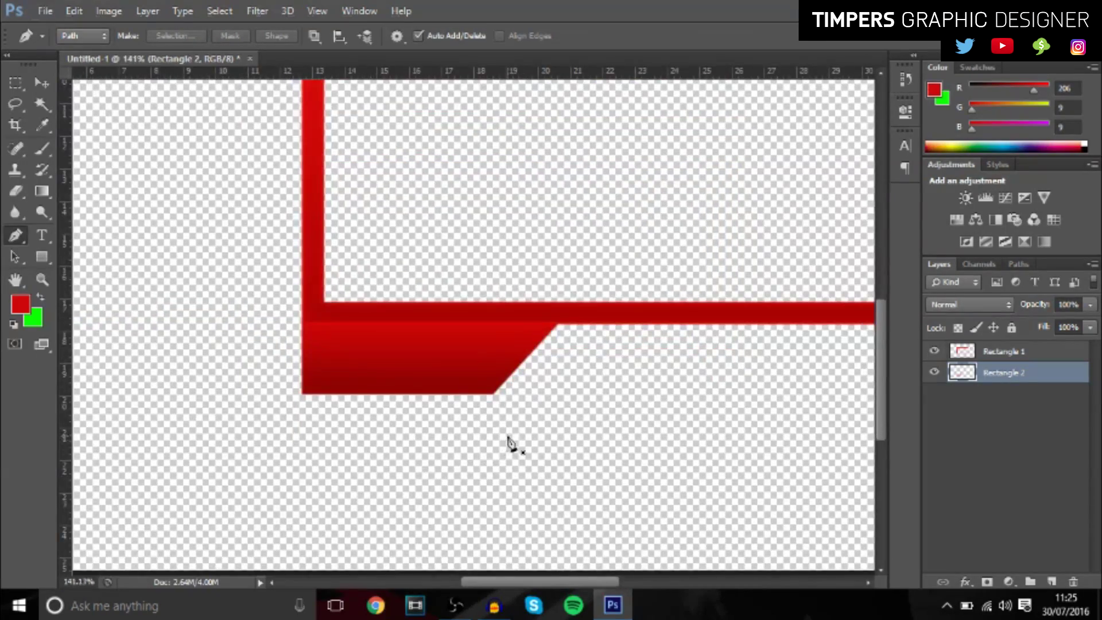
- Type TIMPERS as a new text layer on the red bar
key("t")
scroll(497, 362, "up", 4)
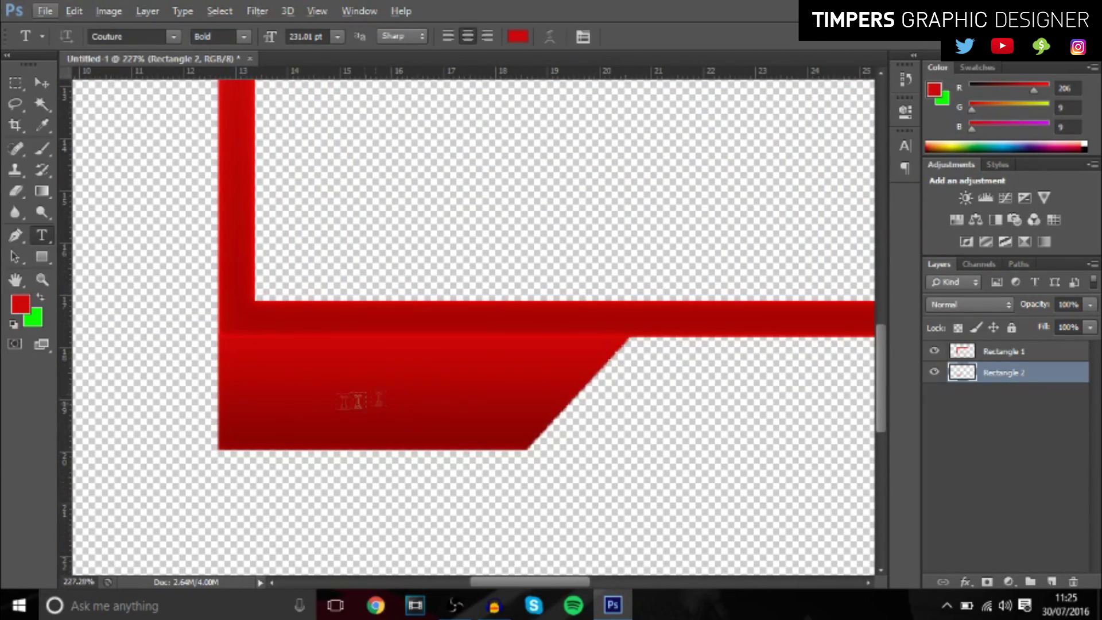
left_click(336, 404)
type("TIMPER")
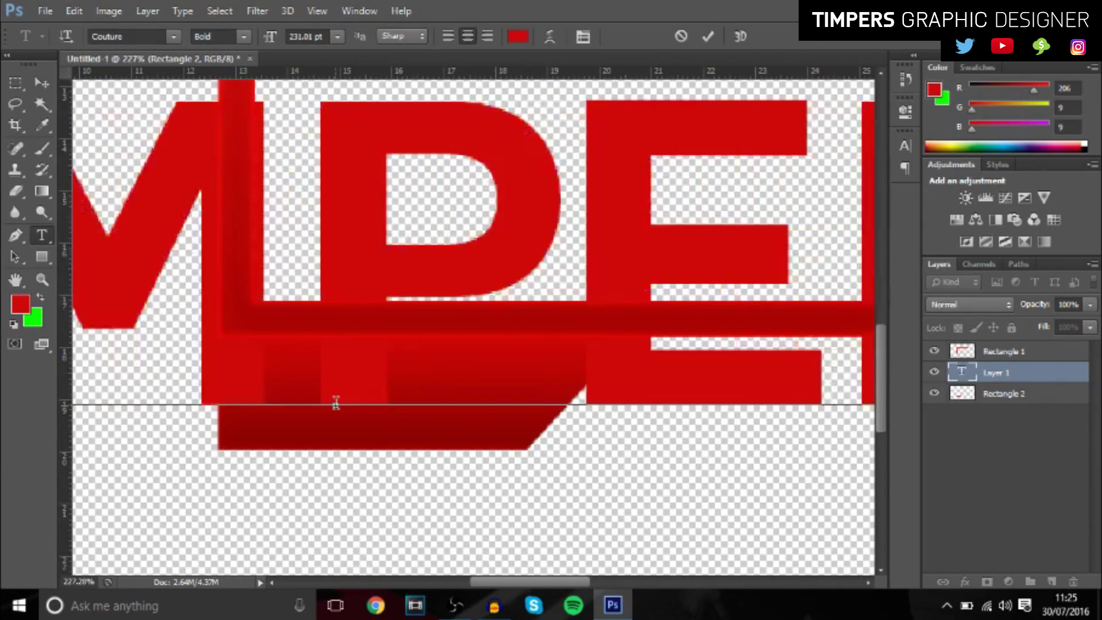
type("S")
scroll(336, 404, "down", 5)
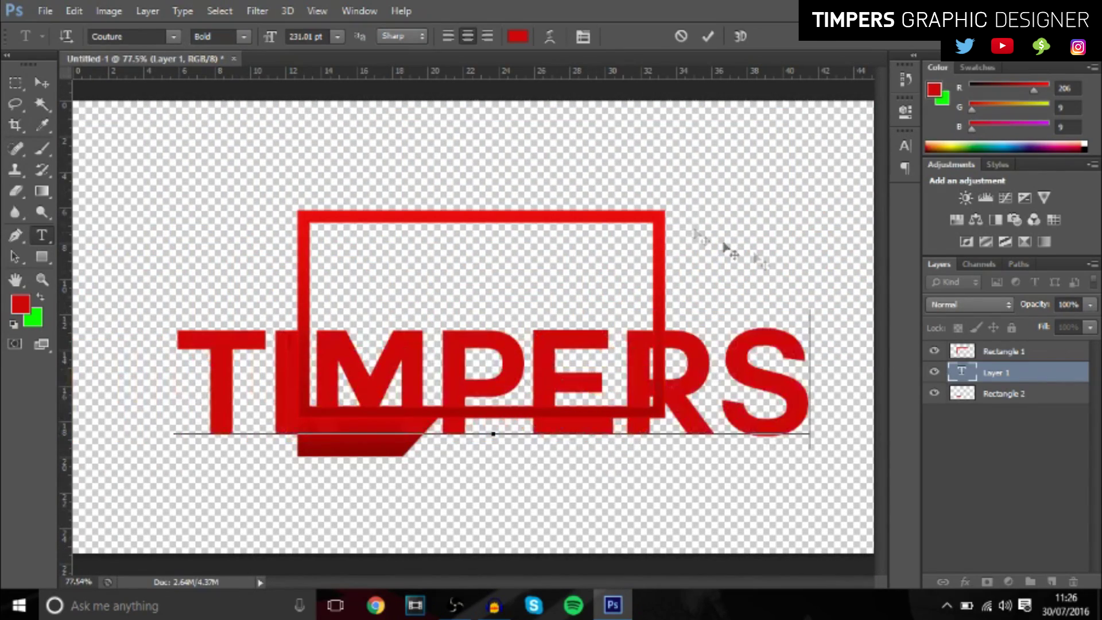
left_click(967, 380)
key("h")
double_click(1033, 372)
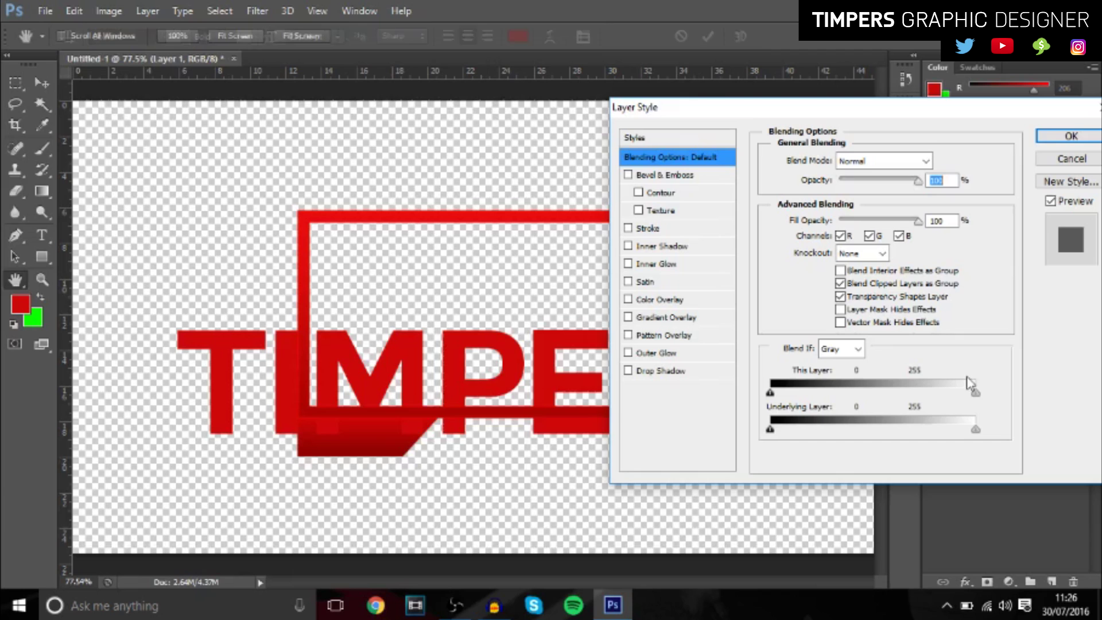
left_click(1071, 158)
- Make the TIMPERS text near-white and shrink it to 59.01 pt
double_click(962, 372)
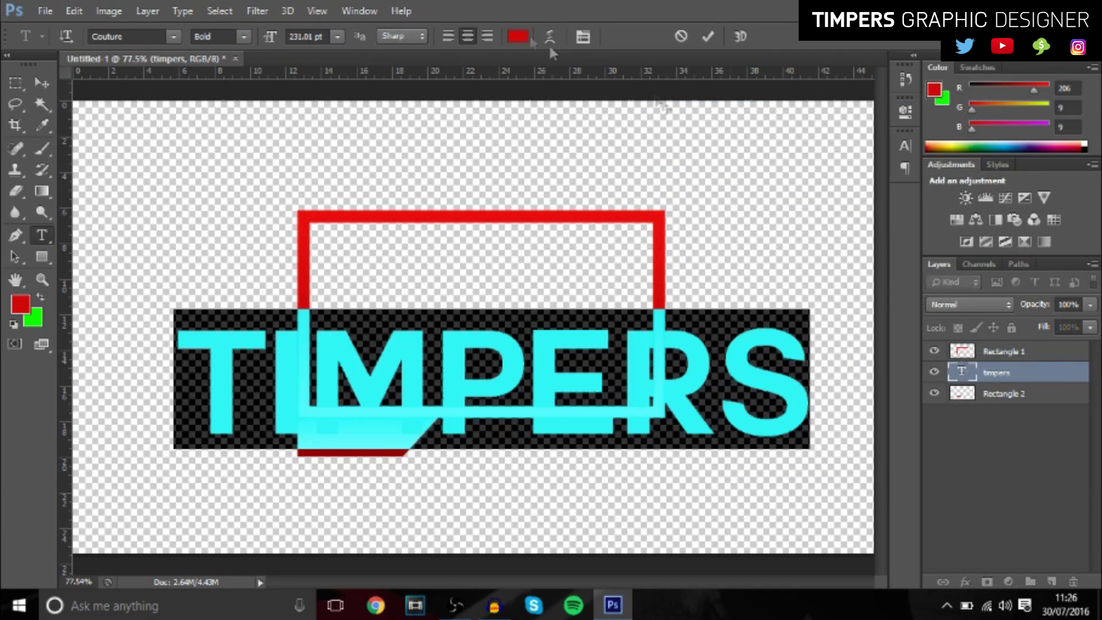
left_click(518, 36)
left_click_drag(597, 143, 565, 144)
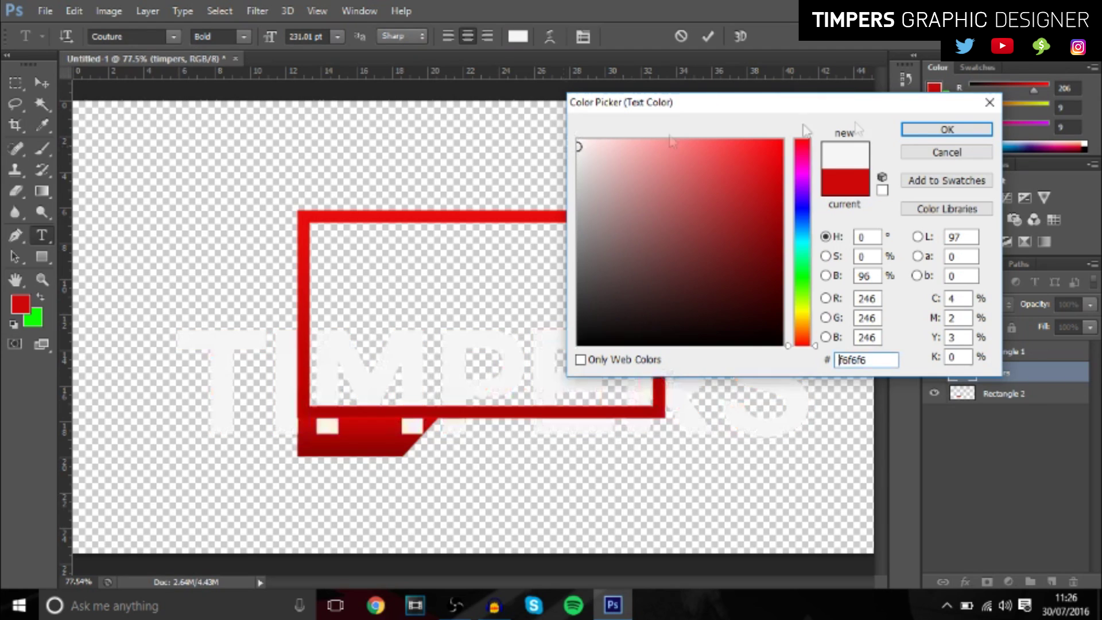
left_click(946, 130)
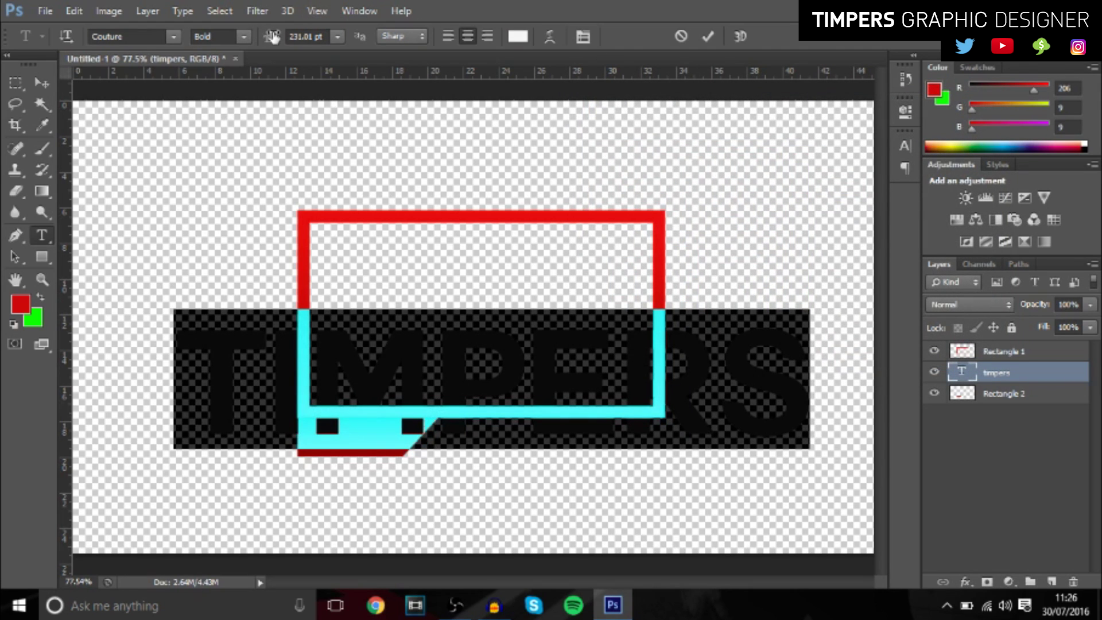
left_click_drag(274, 37, 272, 38)
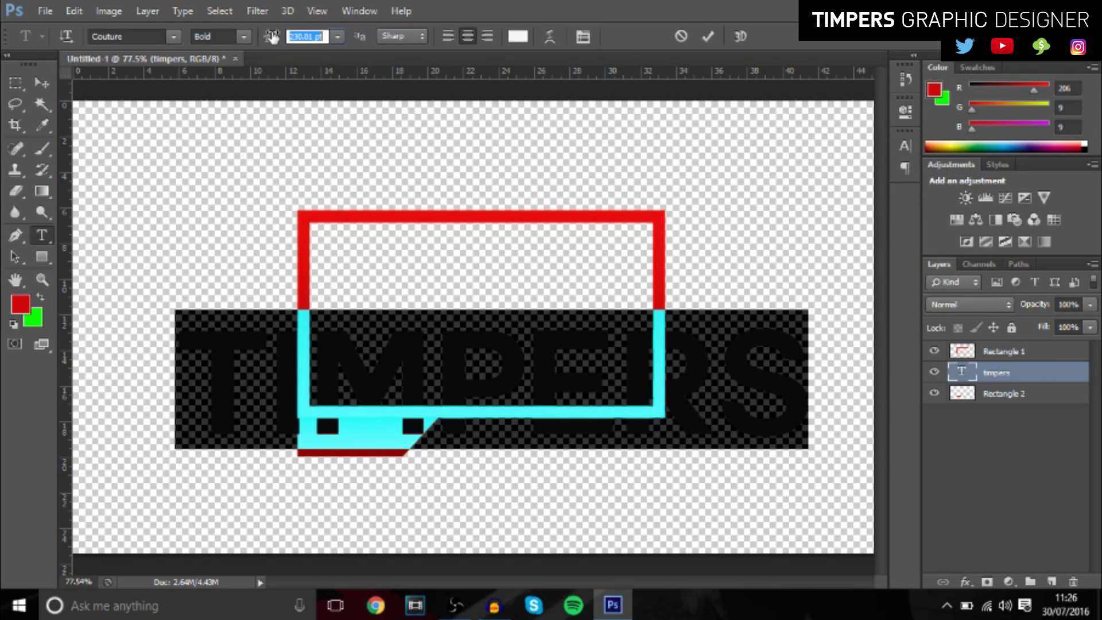
left_click(132, 37)
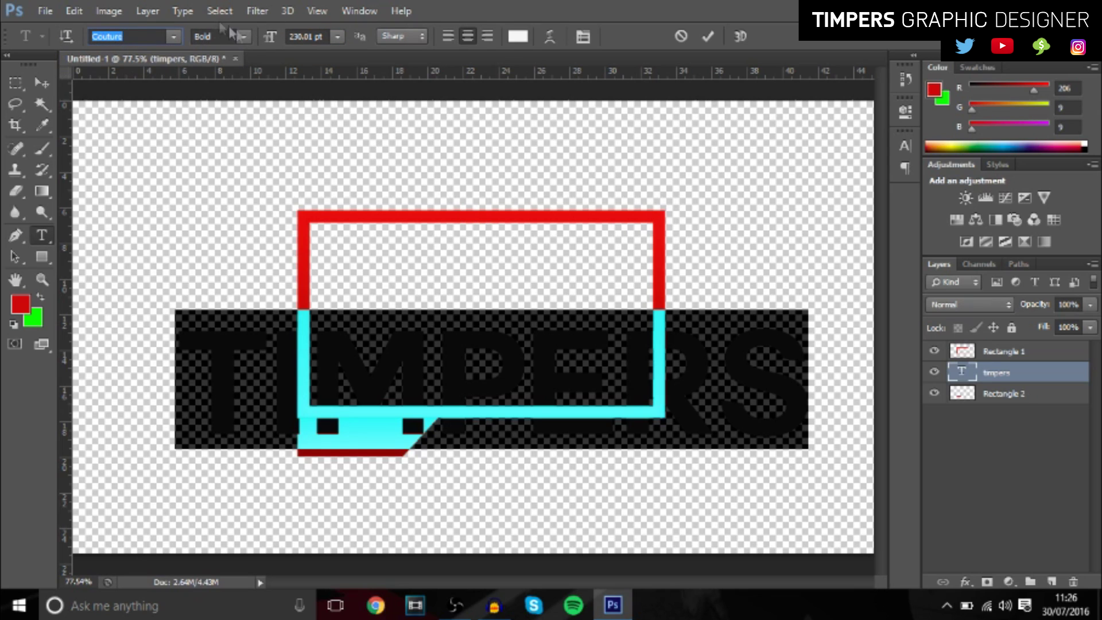
left_click_drag(271, 43, 111, 37)
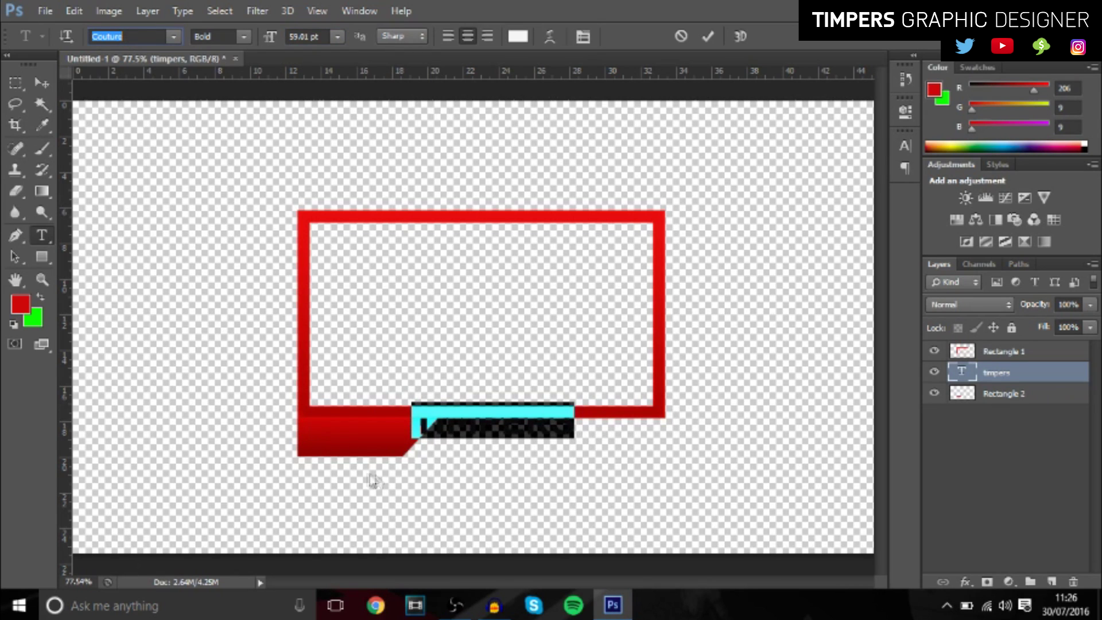
key("ctrl+Return")
- Move the TIMPERS text onto the red bar, shrink it to 37.01 pt and nudge it left
key("v")
scroll(299, 471, "up", 3)
left_click_drag(524, 400, 356, 381)
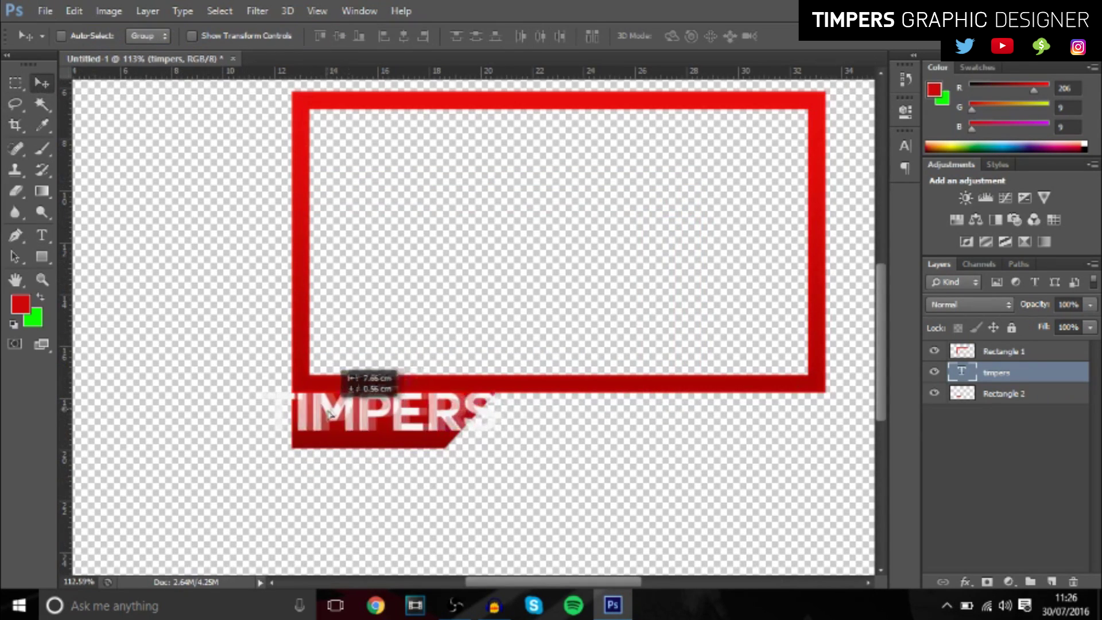
double_click(967, 374)
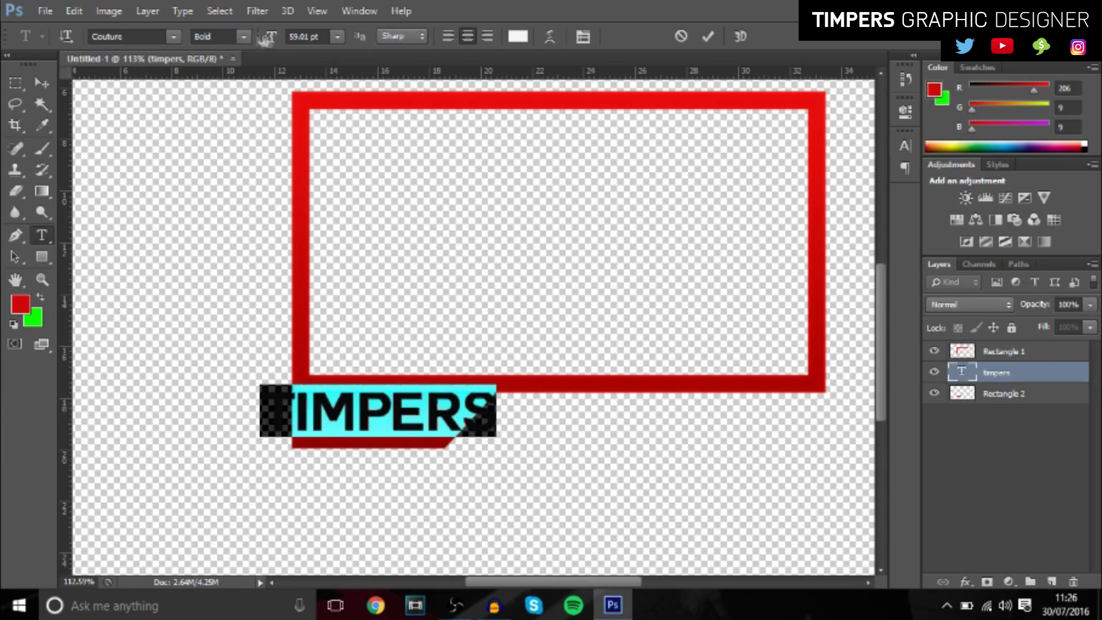
mouse_move(265, 39)
left_mouse_down()
mouse_move(233, 43)
mouse_move(258, 44)
left_mouse_up()
left_click(41, 83)
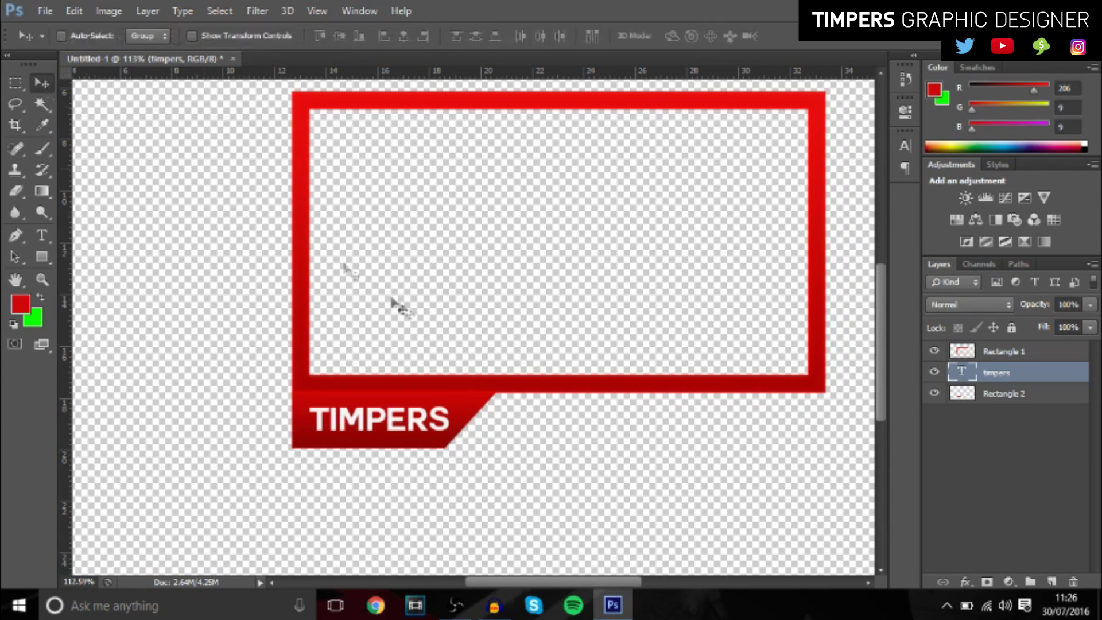
key("Left")
key("Left")
key("Left")
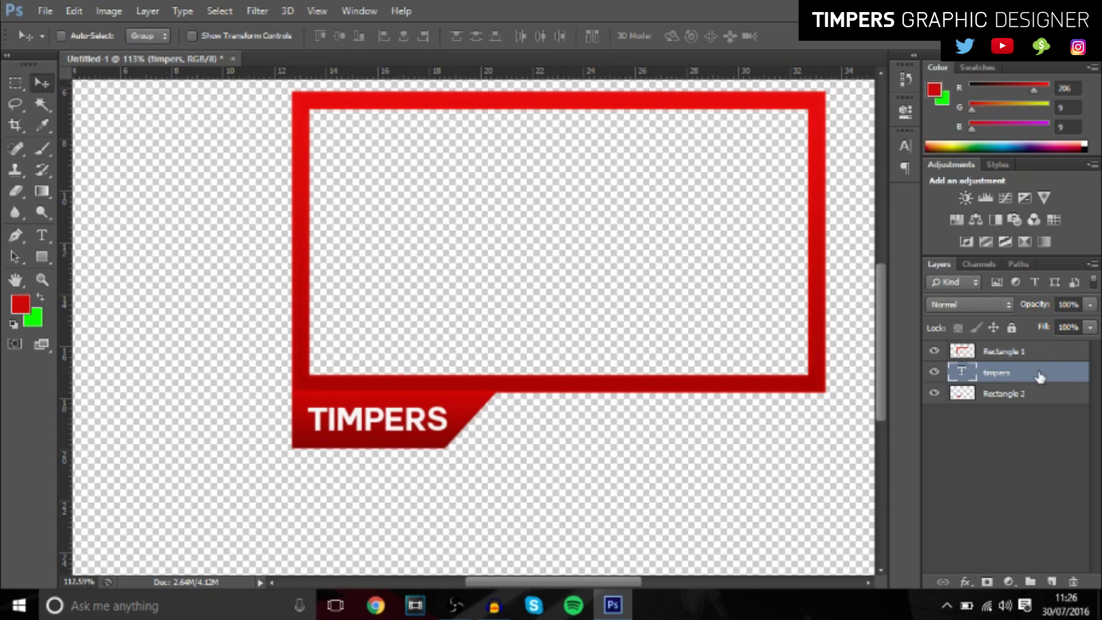
- Add a roughly 15% gradient overlay and an inner glow to the TIMPERS text
key("h")
double_click(1058, 374)
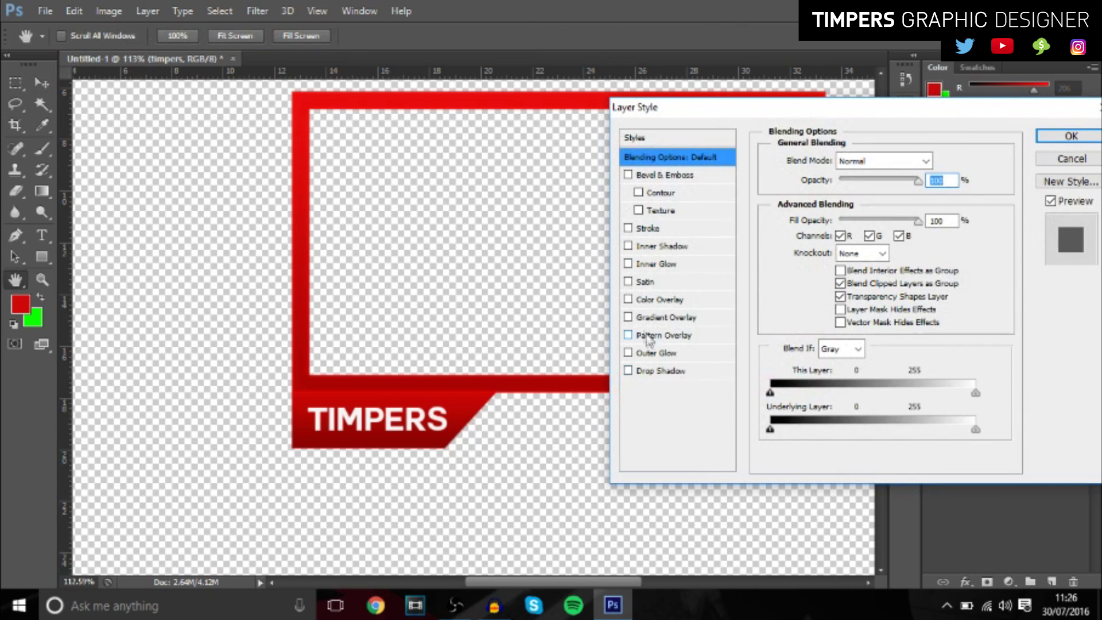
left_click(660, 317)
left_click(845, 179)
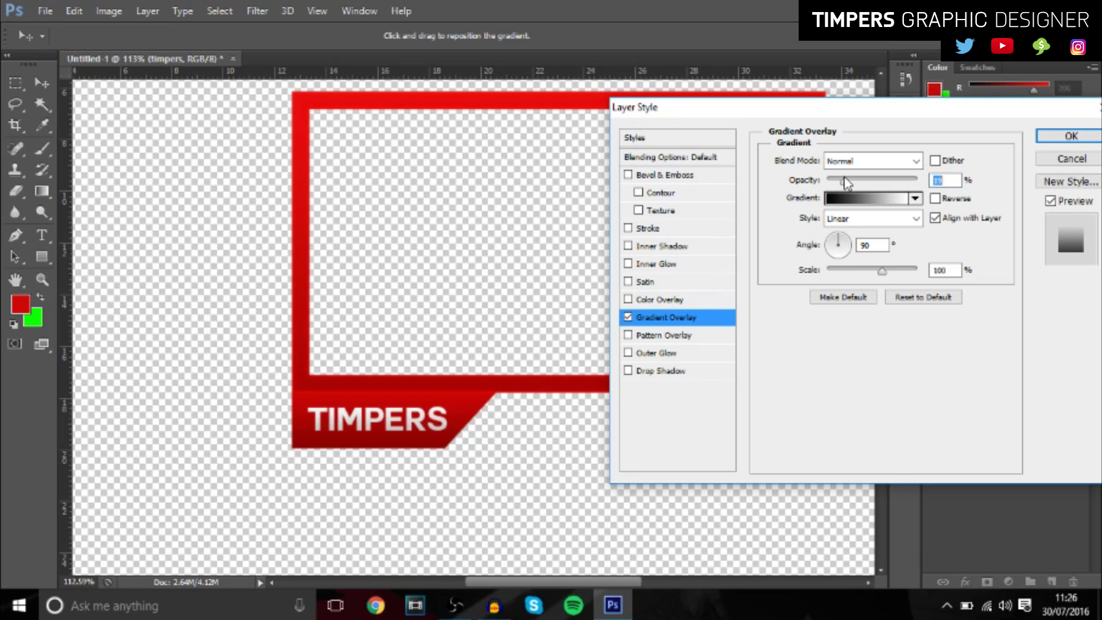
left_click(648, 265)
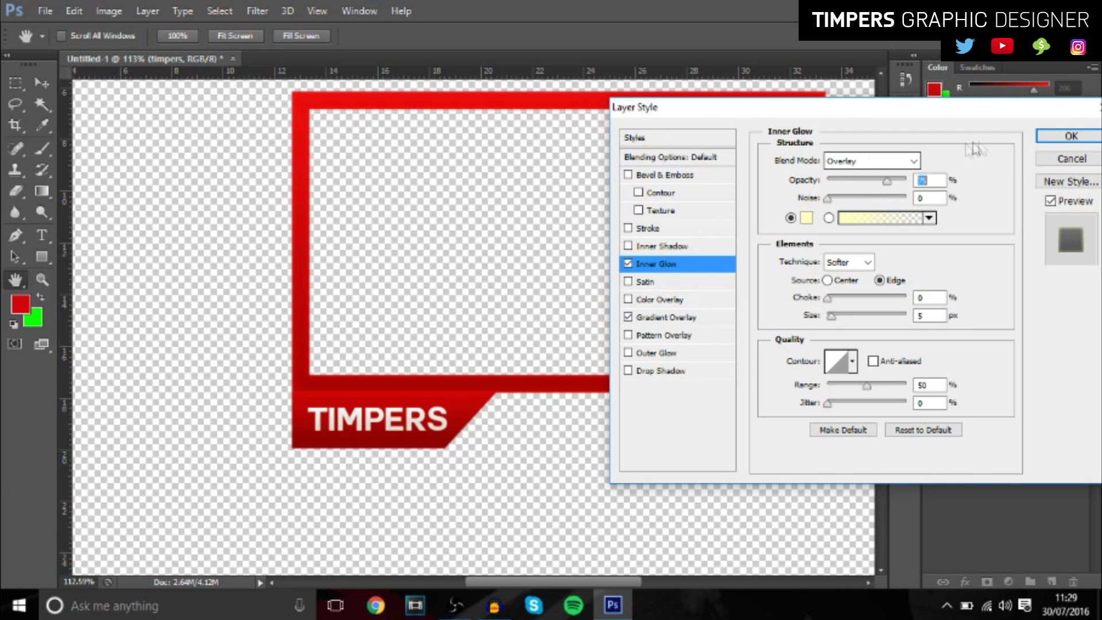
left_click(1071, 136)
right_click(1045, 381)
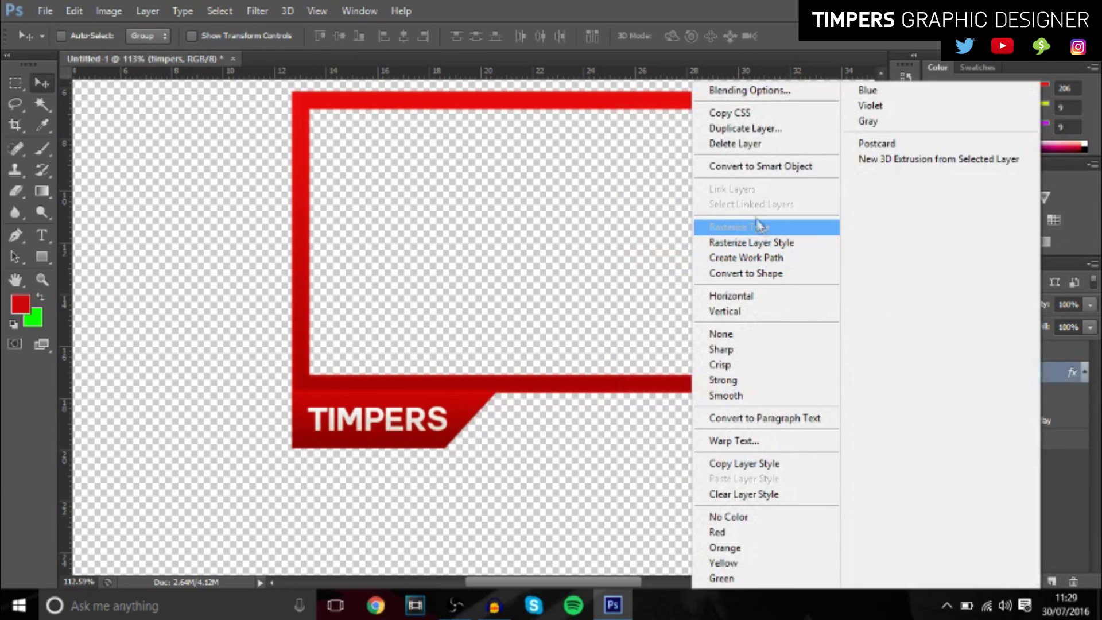
left_click(1047, 372)
- Add a soft drop shadow (distance 0, spread 7, size 24) and rasterize the layer style
double_click(1049, 375)
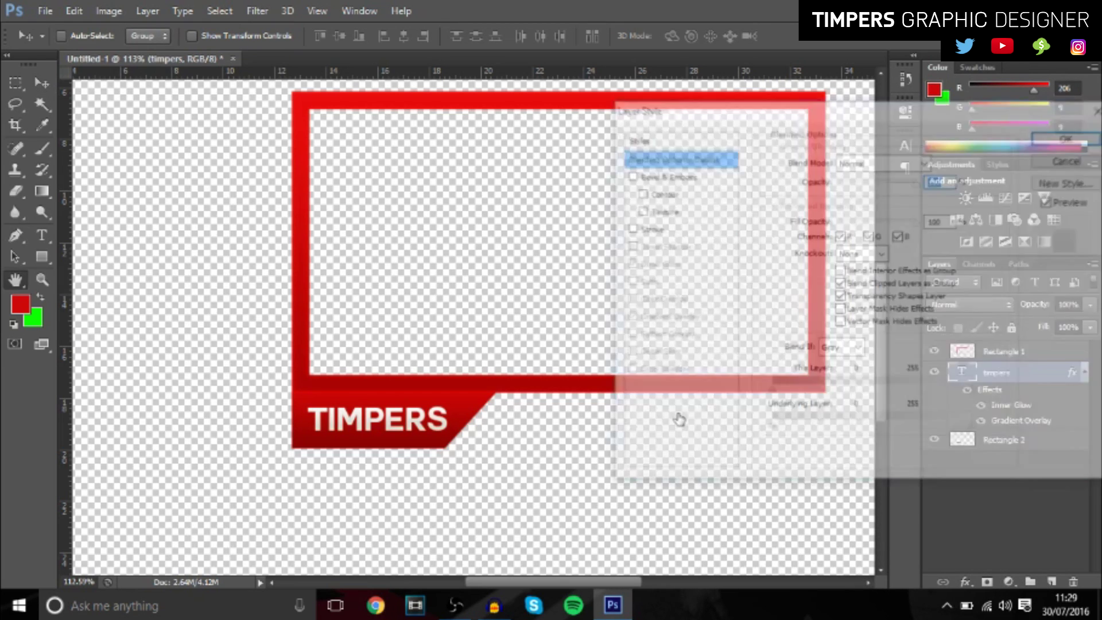
left_click(657, 372)
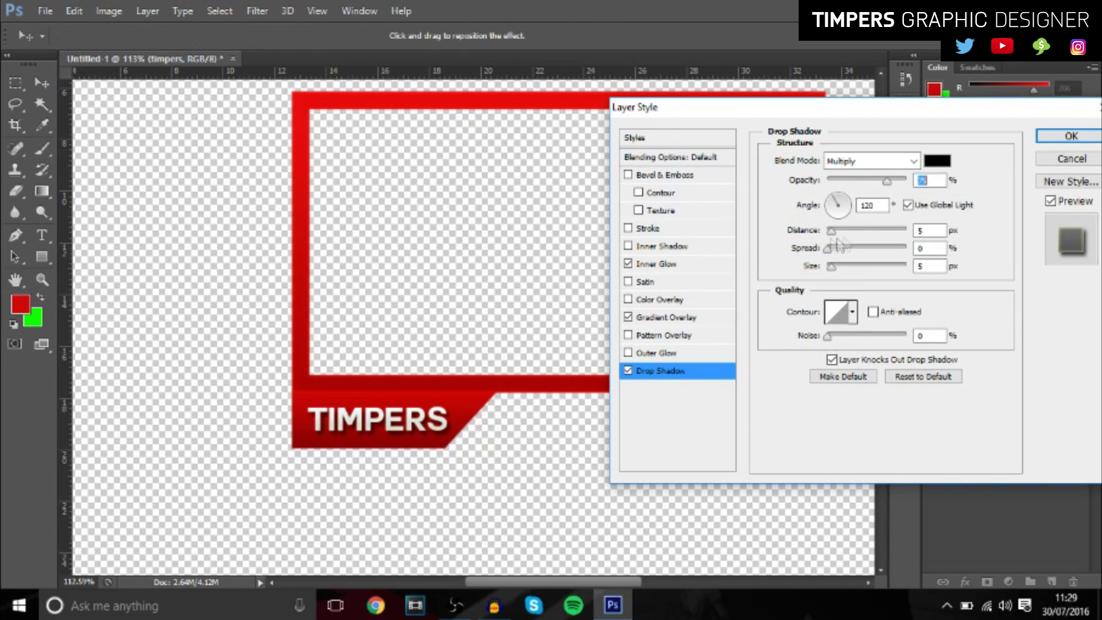
left_click_drag(817, 230, 837, 269)
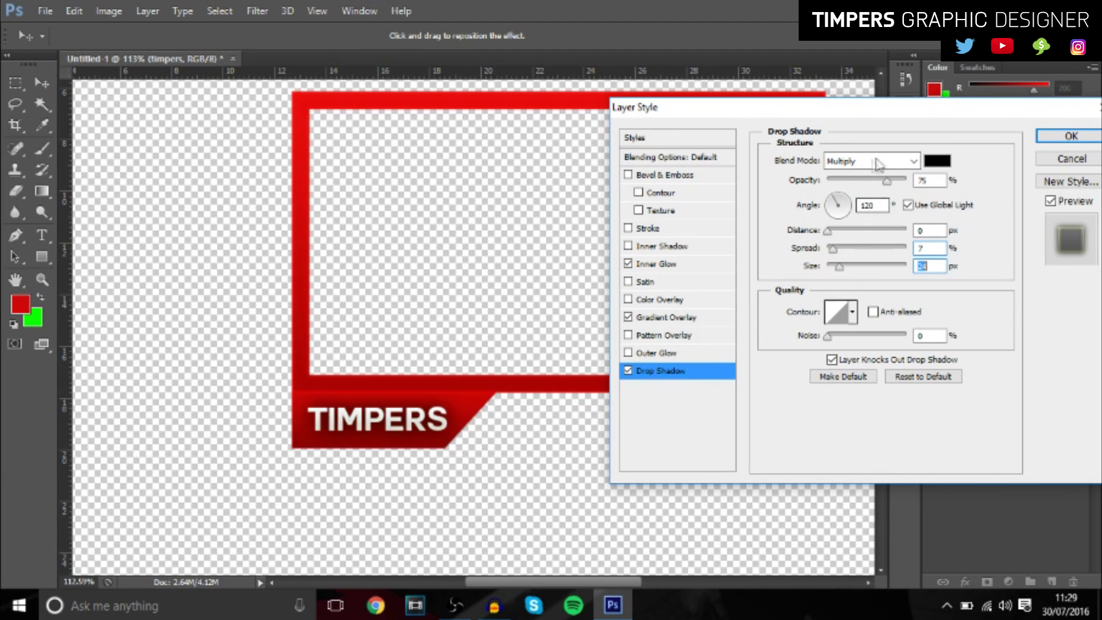
left_click(851, 182)
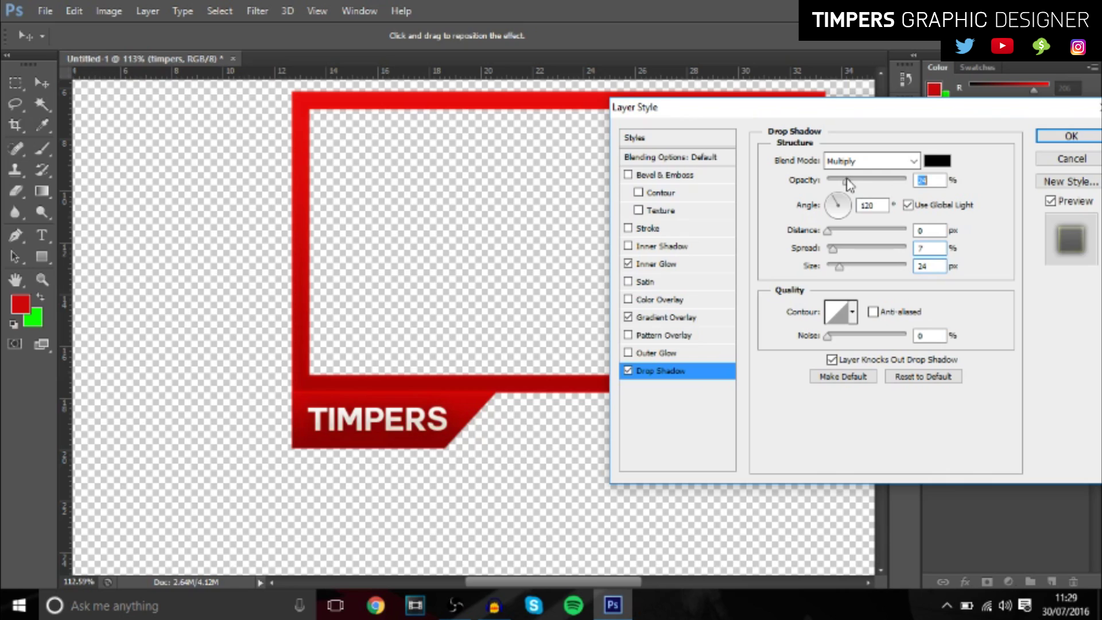
left_click(1071, 136)
right_click(1027, 372)
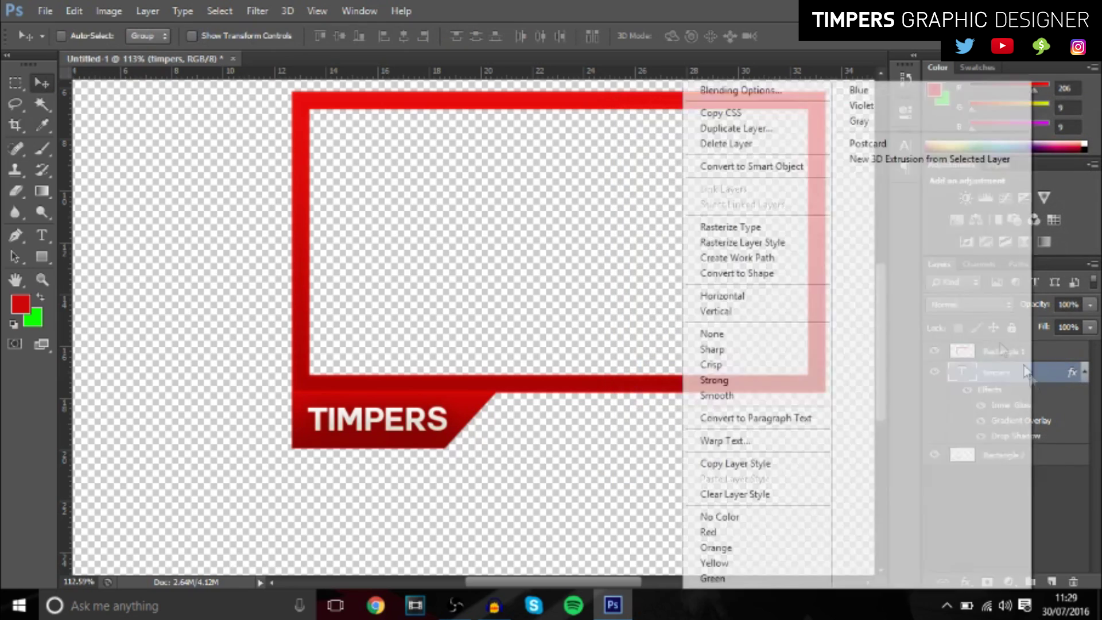
left_click(742, 242)
- Select the Rectangle 1 frame layer and check its visibility
key("super")
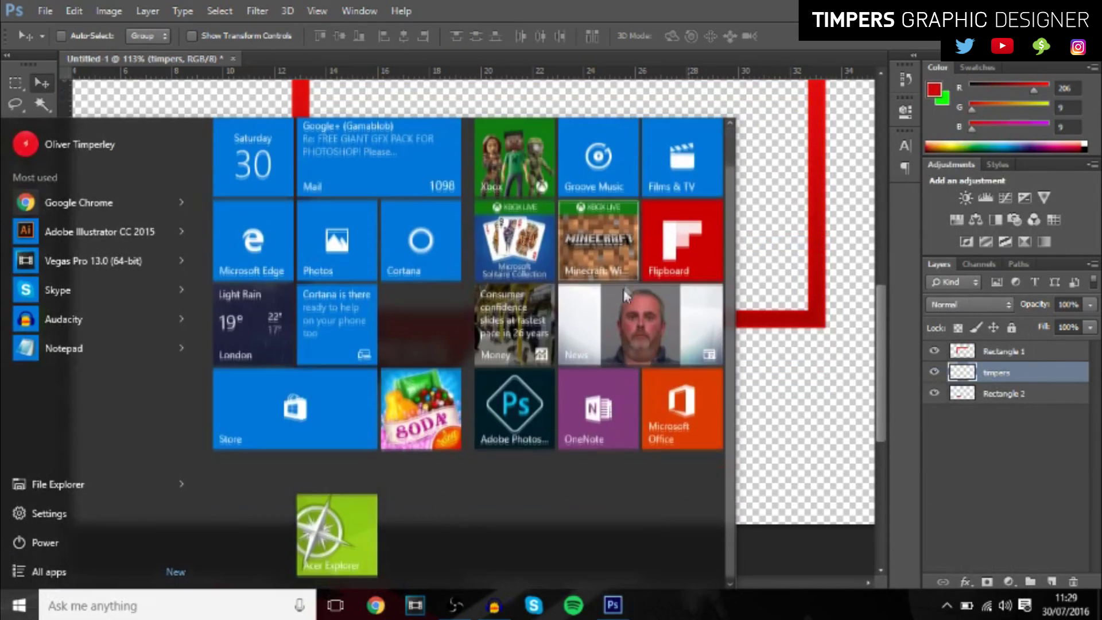
left_click(776, 263)
scroll(606, 273, "down", 3)
scroll(301, 428, "up", 1)
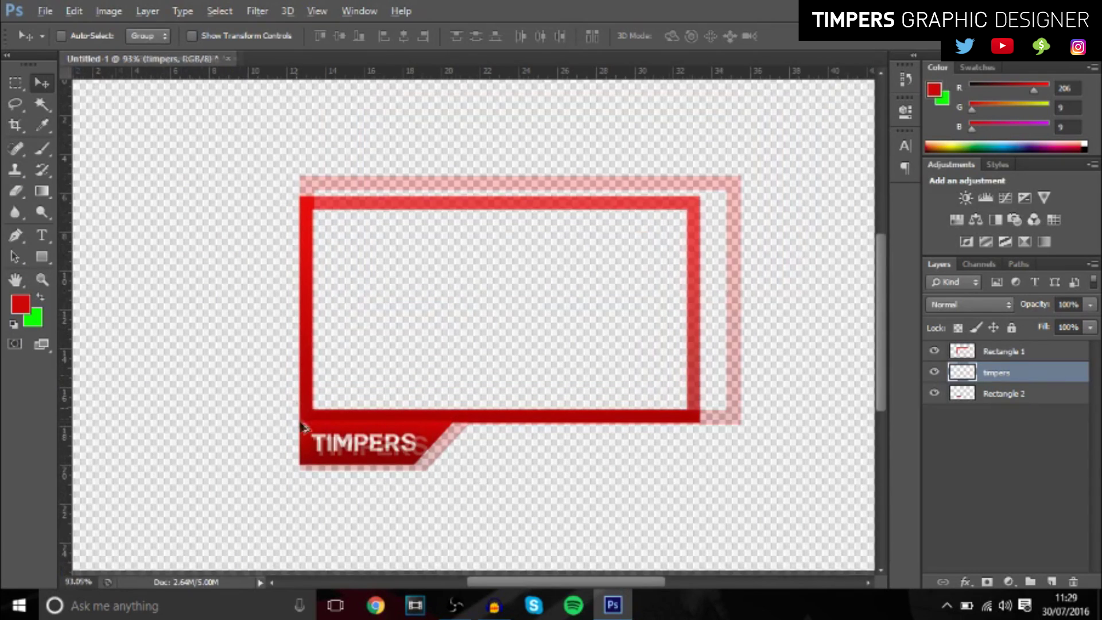
scroll(344, 430, "up", 1)
left_click(1000, 357)
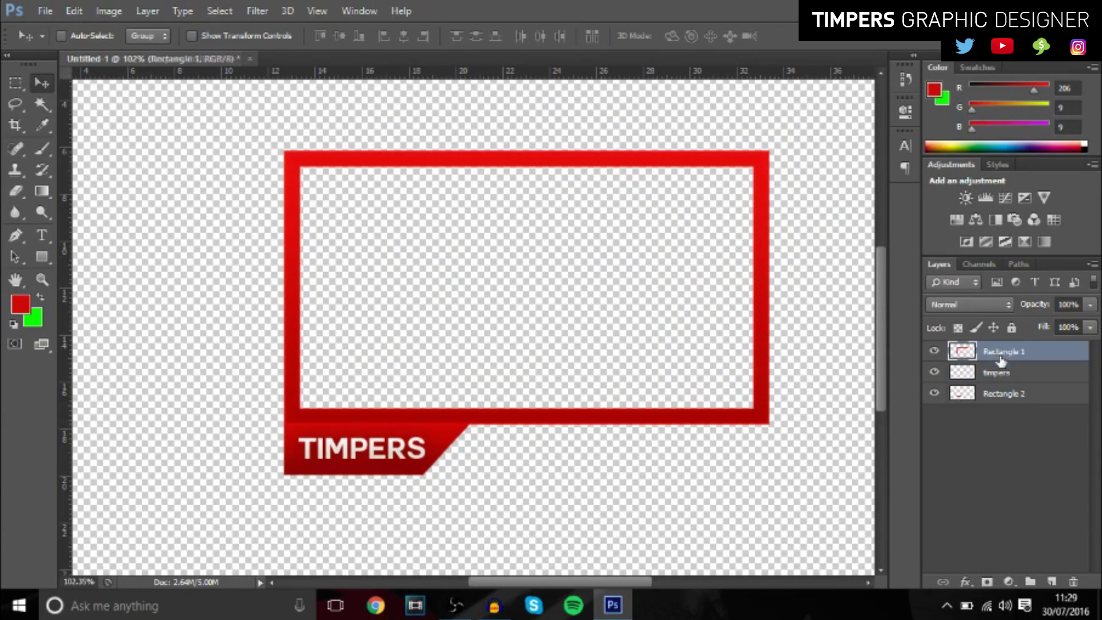
left_click(934, 351)
left_click(934, 352)
left_click(934, 351)
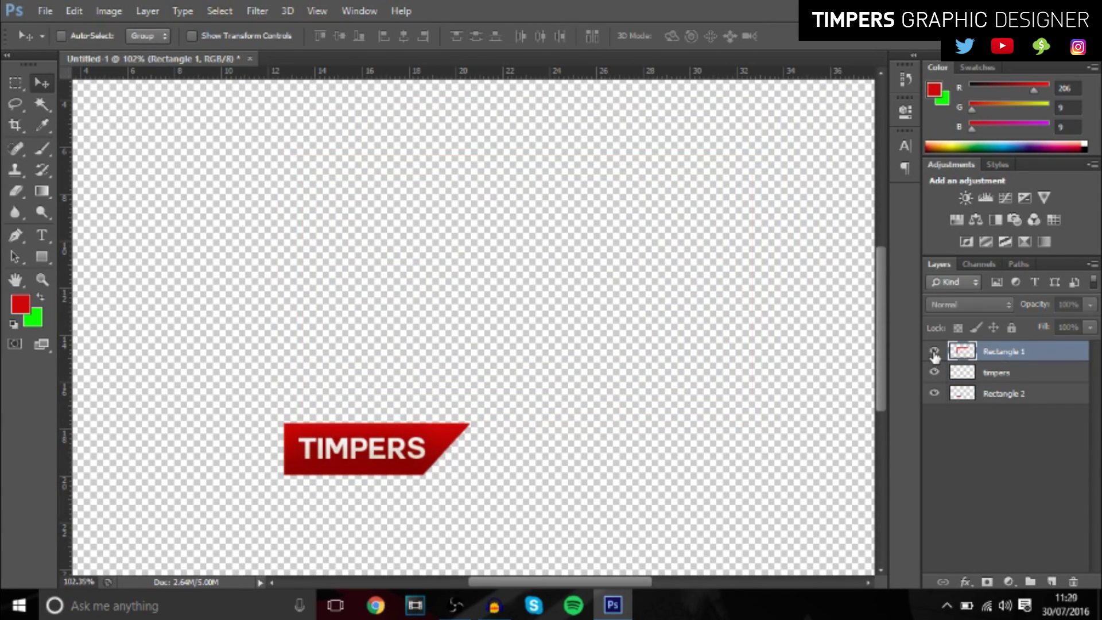
left_click(934, 351)
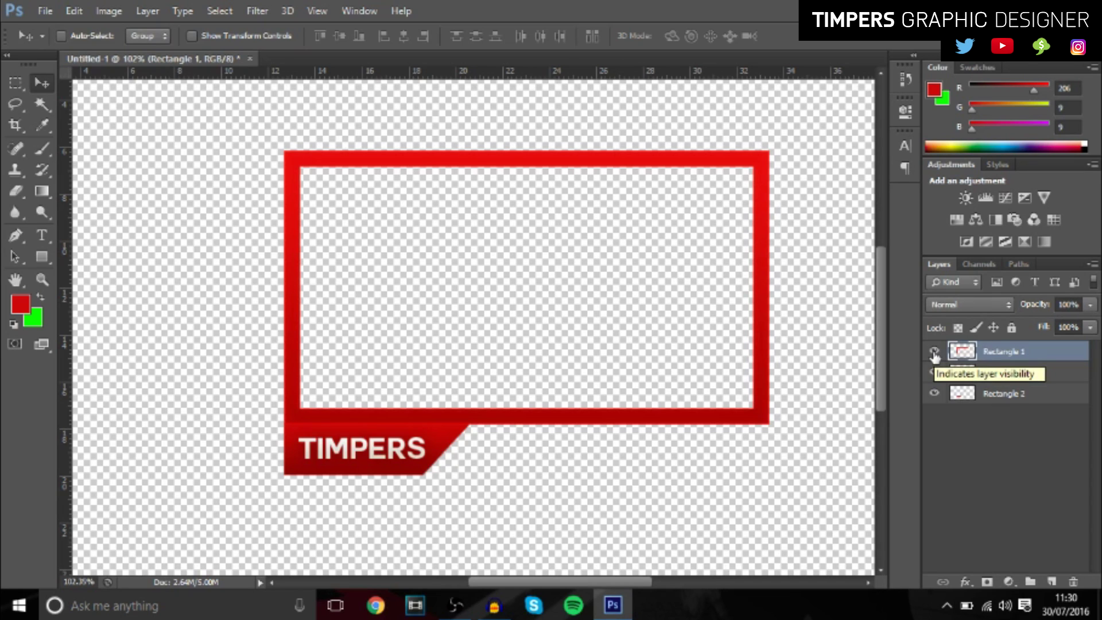
- Duplicate Rectangle 1 and tilt the original frame about 5 degrees
key("ctrl+j")
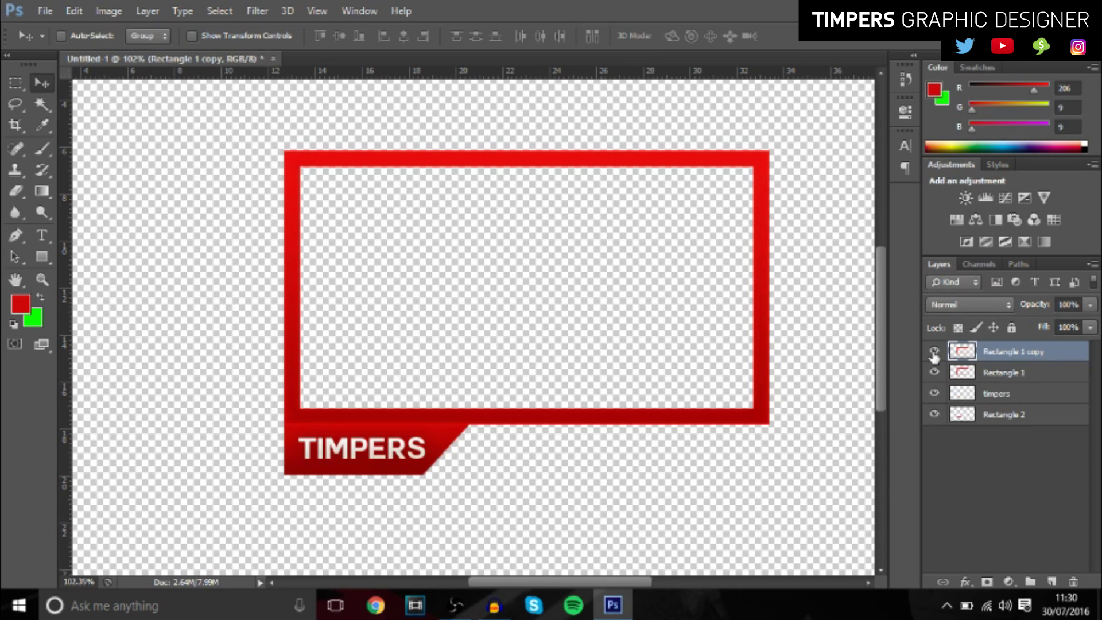
key("ctrl+t")
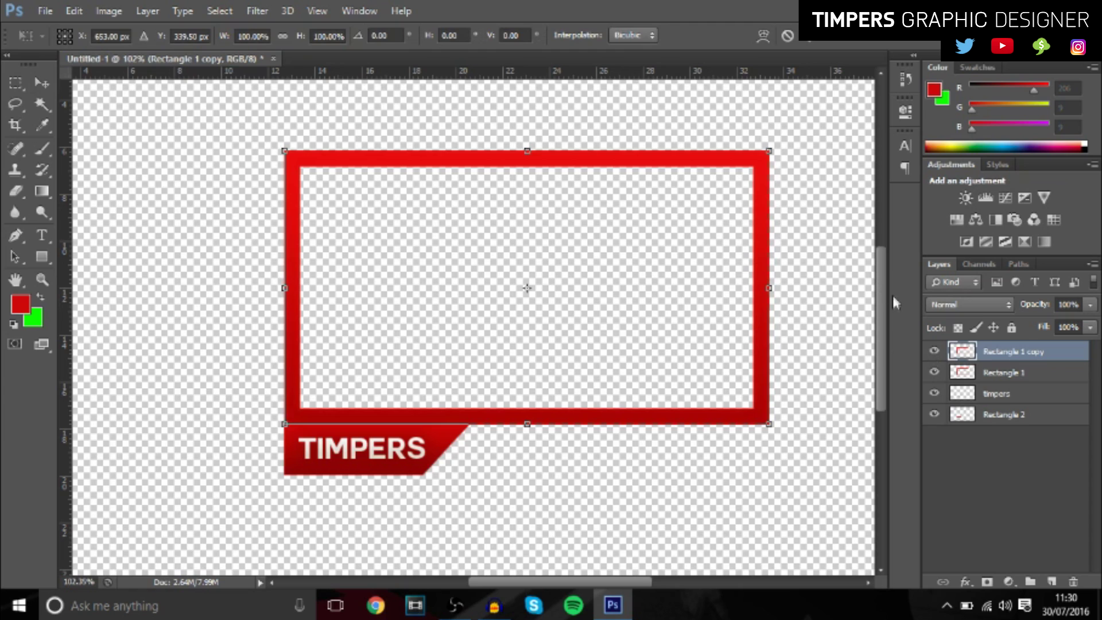
key("Return")
left_click(997, 379, "shift")
left_click(997, 376)
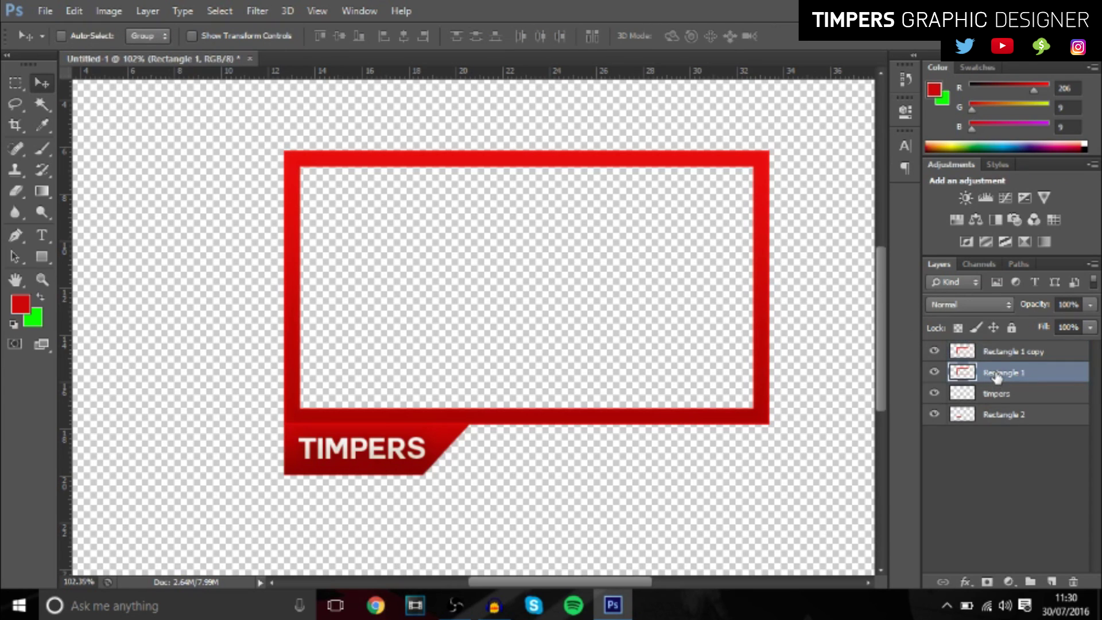
key("ctrl+t")
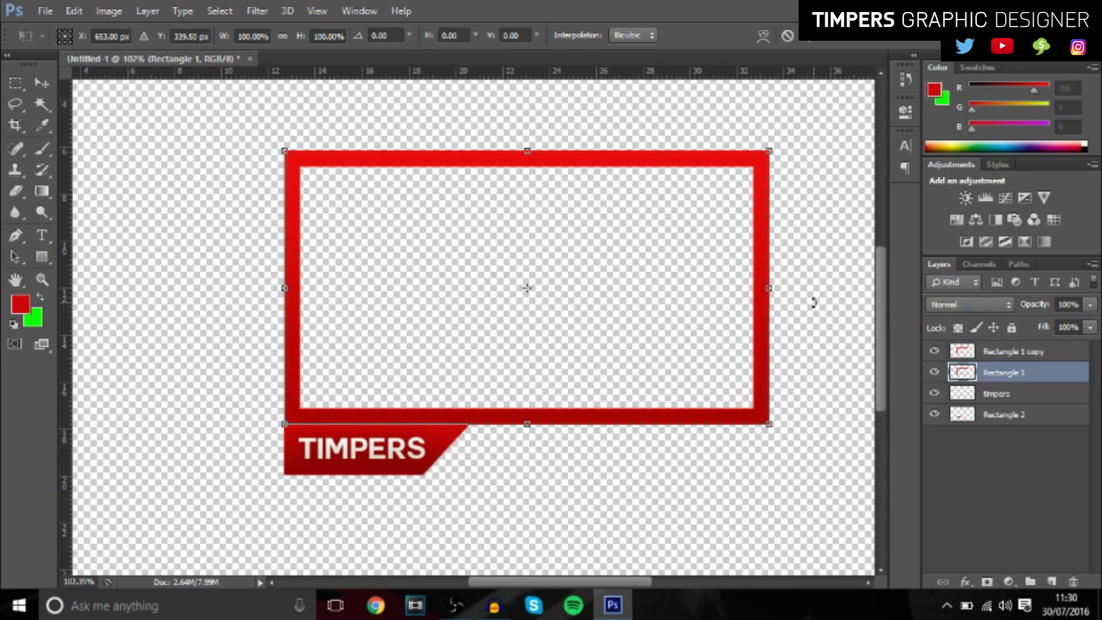
left_click_drag(813, 305, 811, 326)
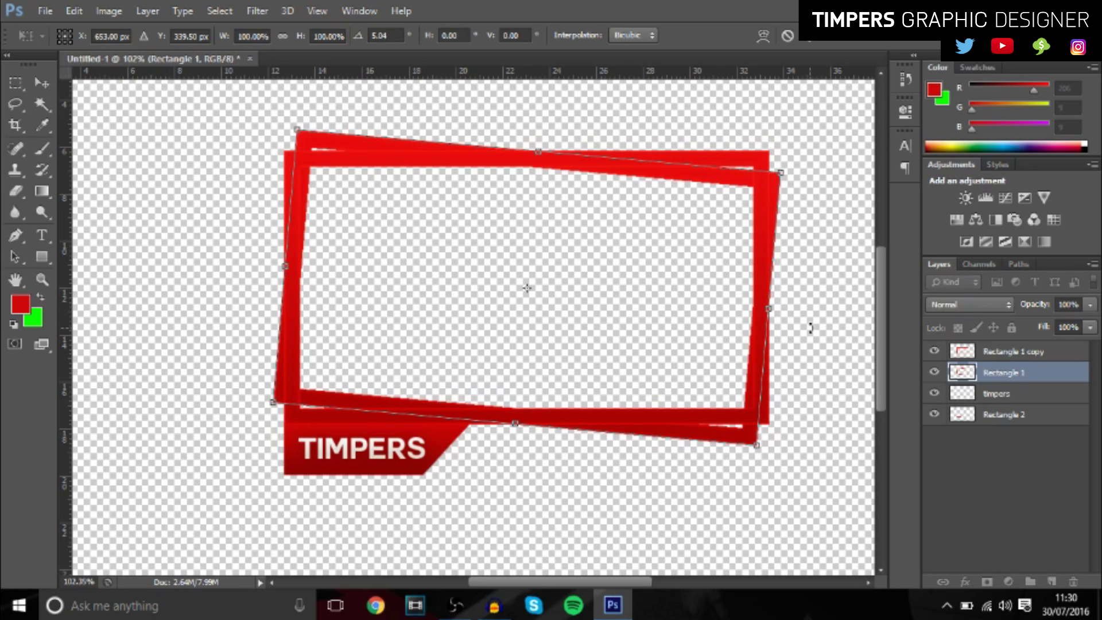
key("Return")
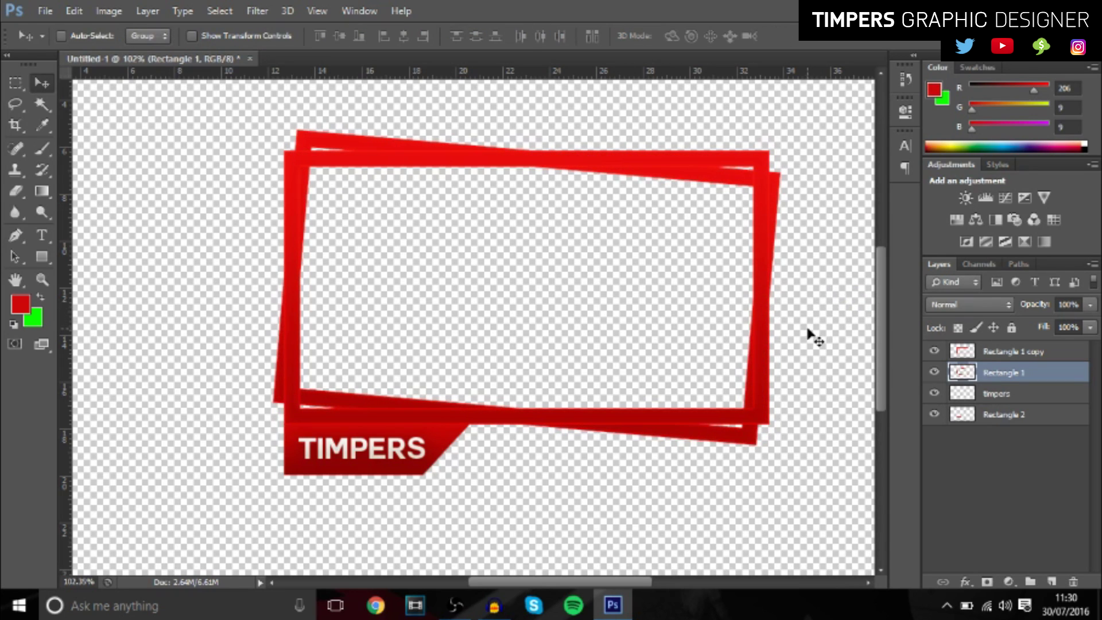
- Darken the tilted frame with Hue/Saturation lightness -52
key("ctrl+u")
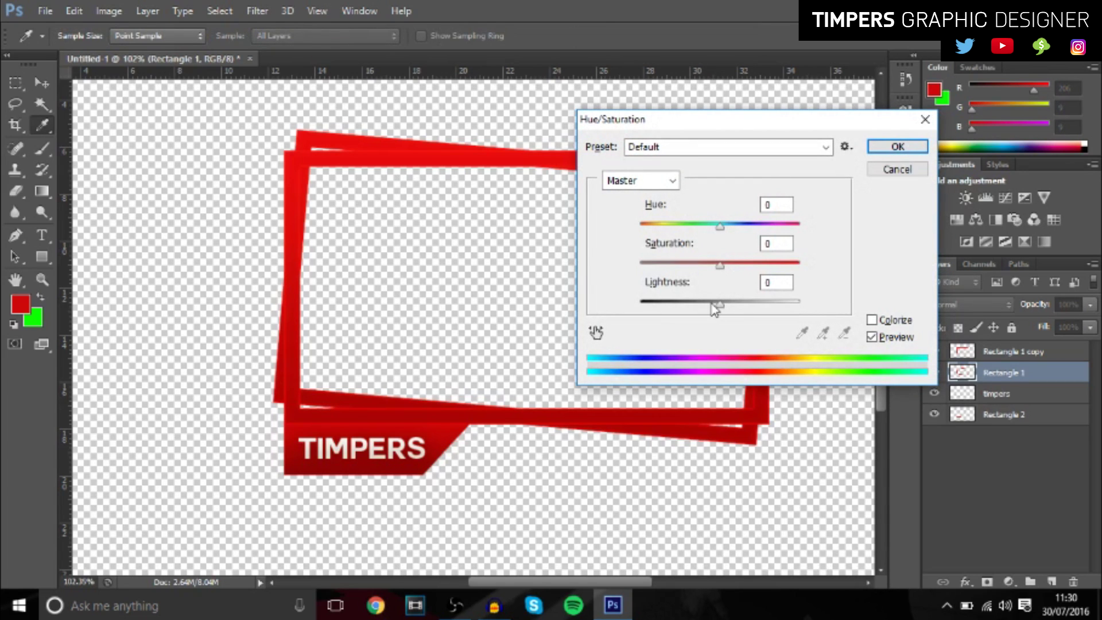
left_click(711, 304)
left_click_drag(705, 303, 678, 304)
left_click(884, 149)
key("v")
scroll(597, 307, "down", 4)
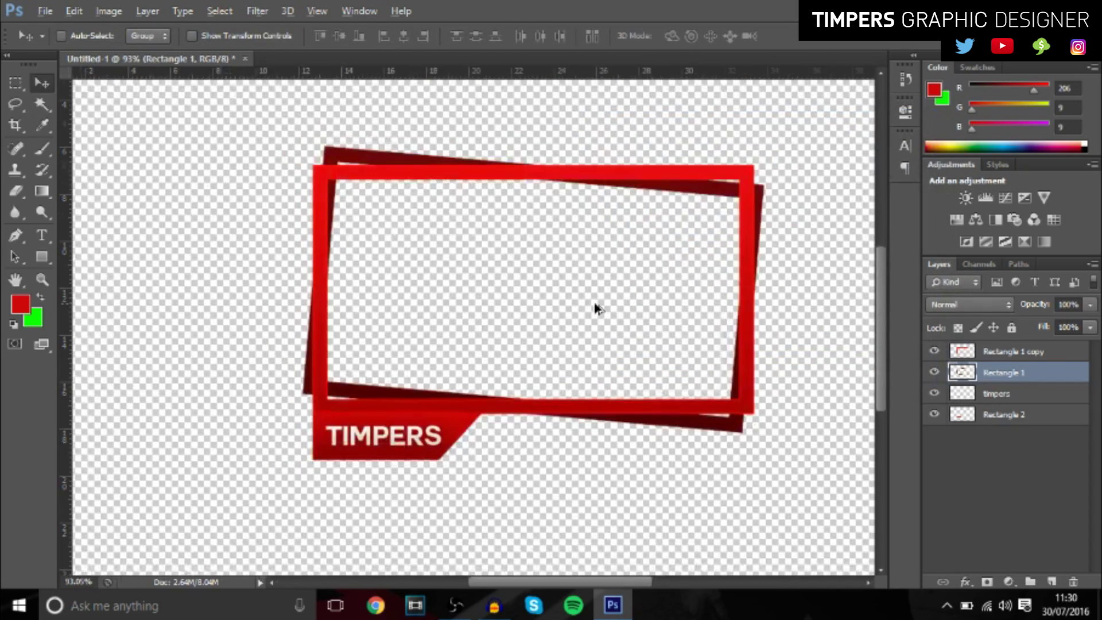
scroll(448, 411, "up", 4)
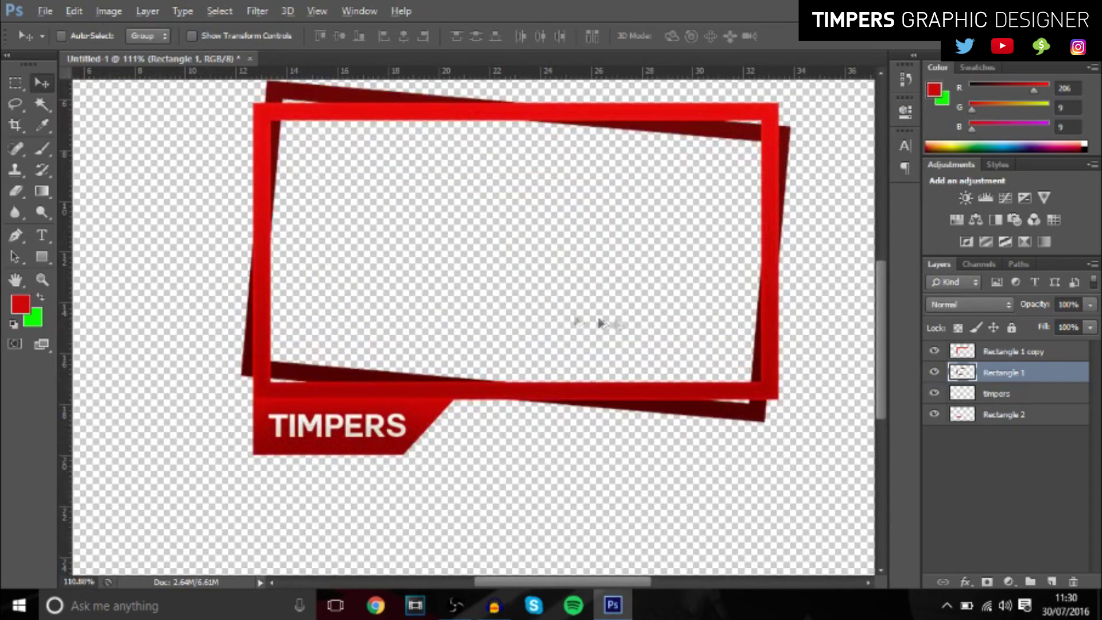
scroll(713, 322, "up", 2)
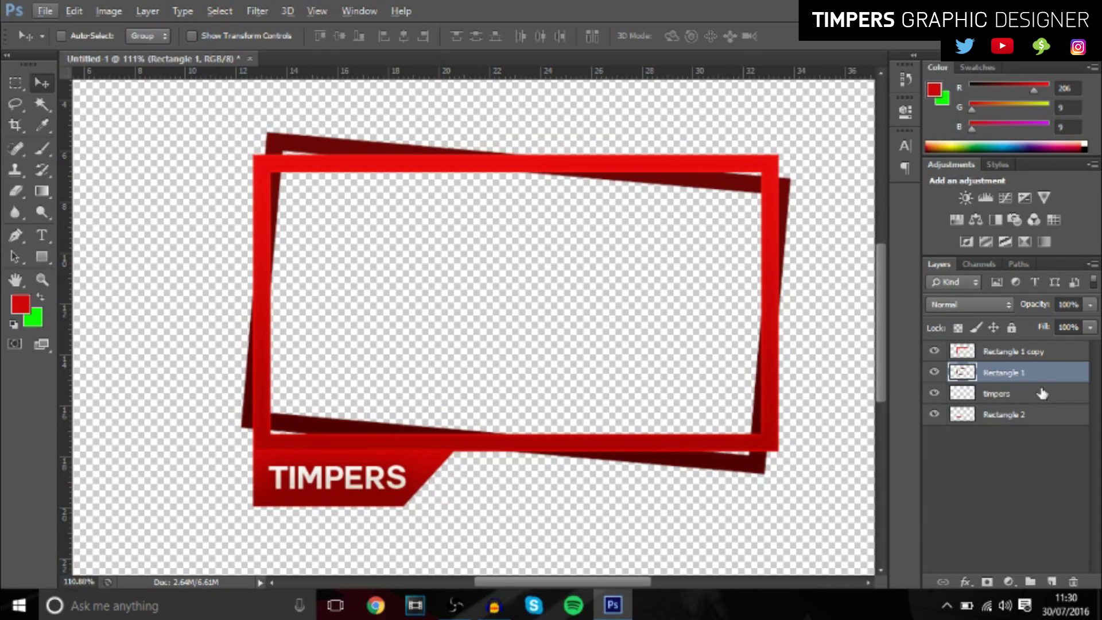
- Add a new layer clipped to Rectangle 1 and shade the back frame's edges in black
left_click(1053, 580)
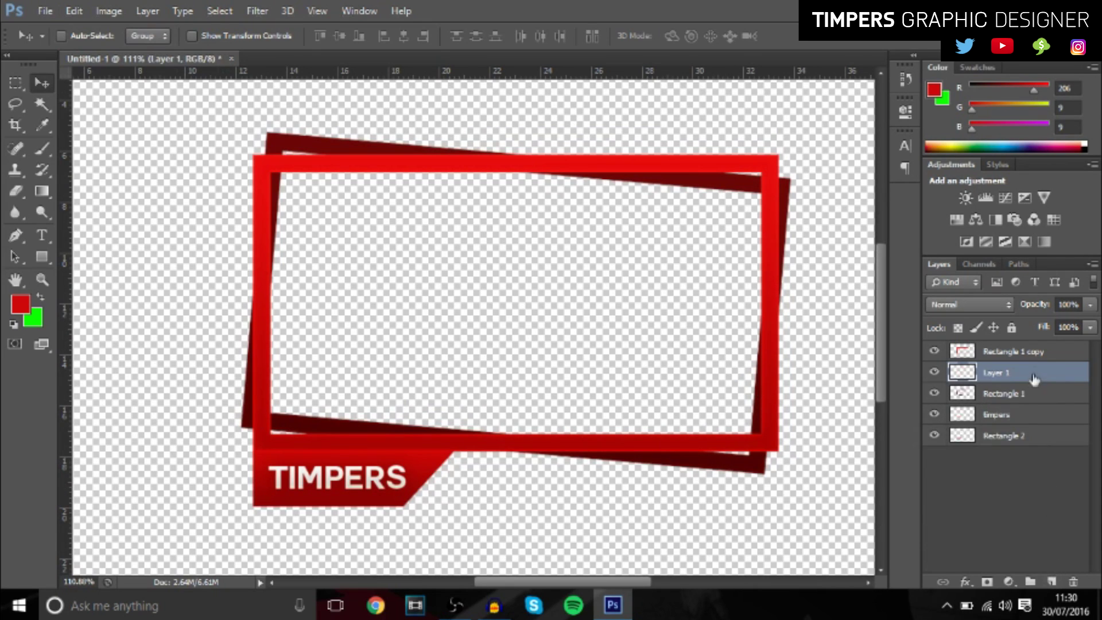
right_click(1041, 380)
left_click(746, 277)
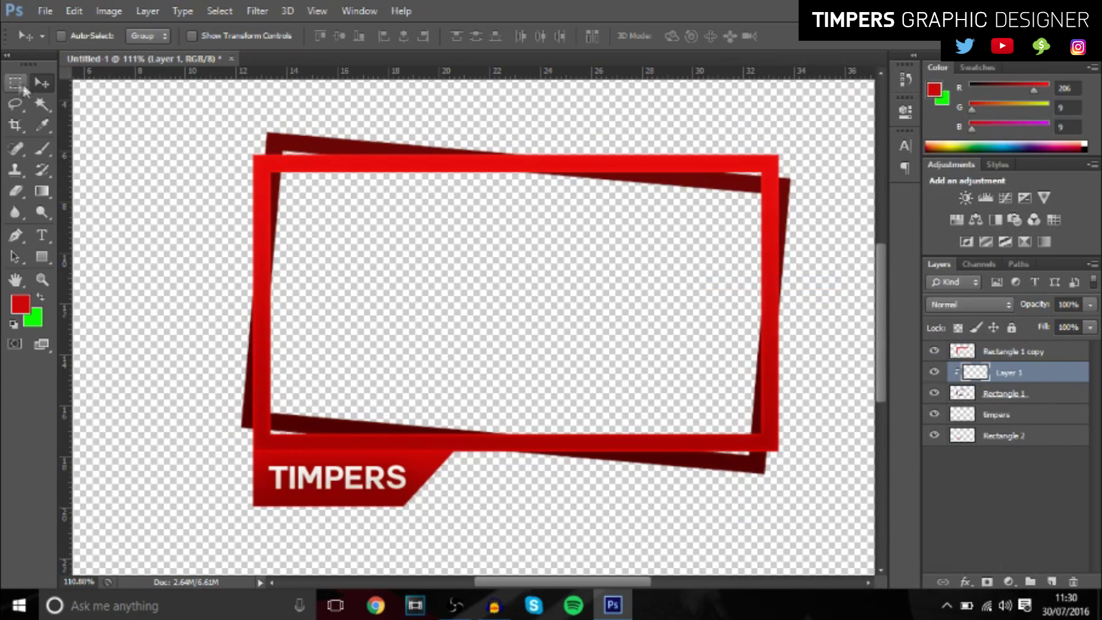
key("b")
left_click(27, 306)
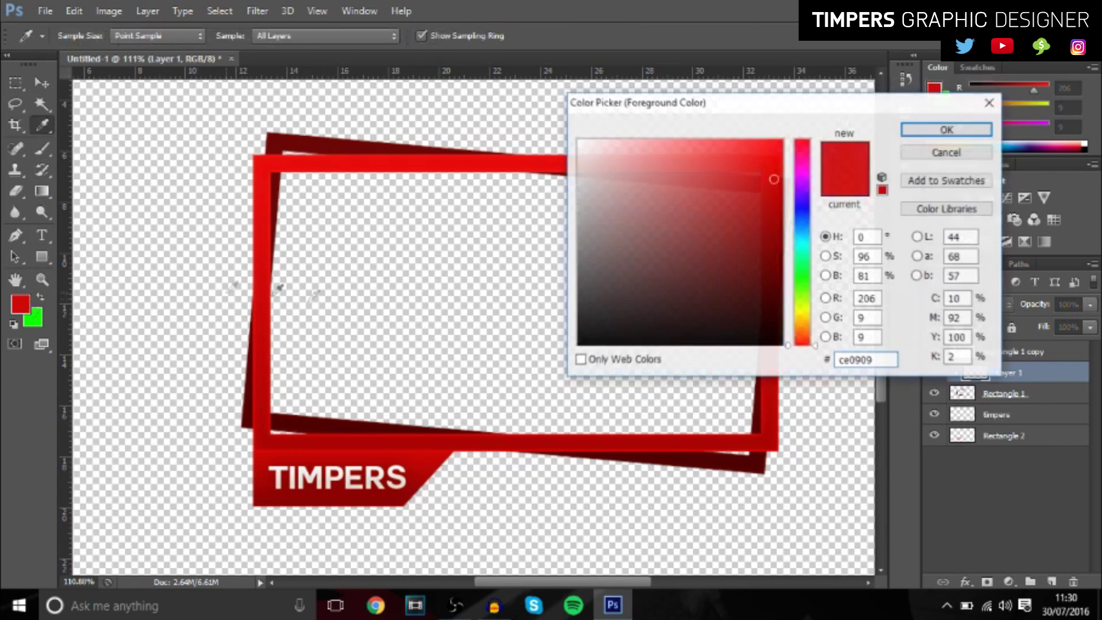
left_click_drag(706, 263, 578, 345)
left_click(903, 132)
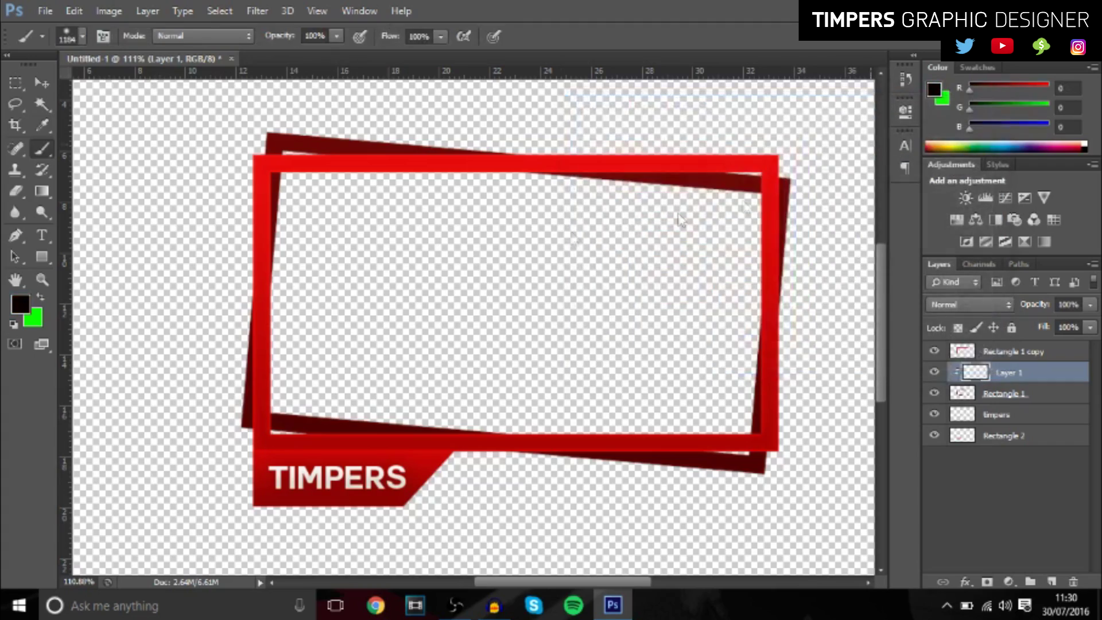
left_click_drag(372, 241, 252, 239)
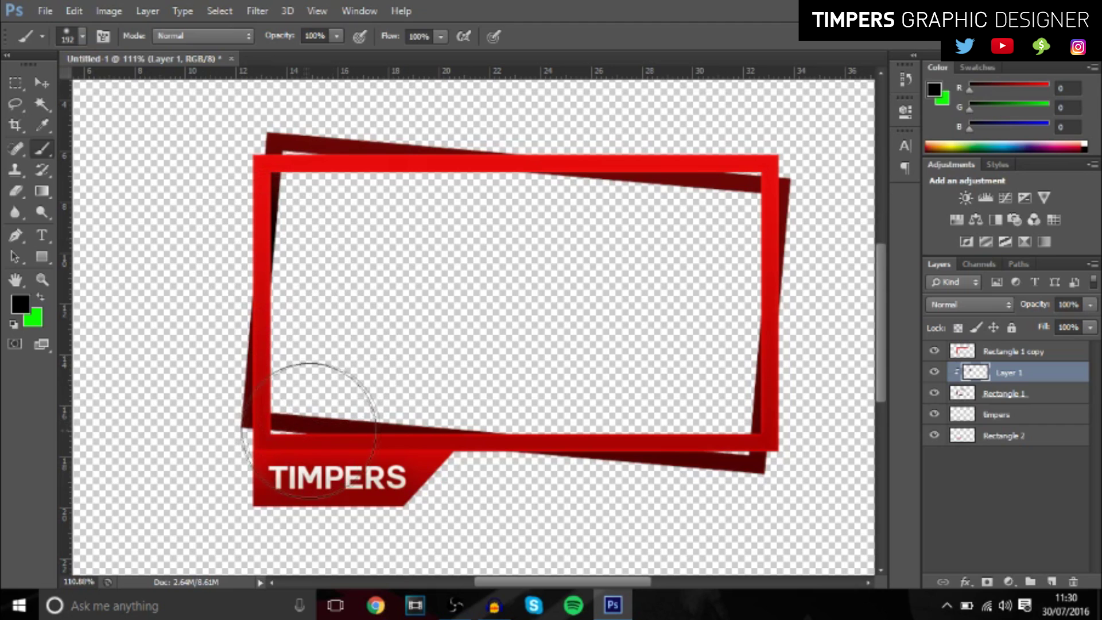
left_click_drag(327, 405, 425, 437)
left_click_drag(713, 472, 626, 464)
mouse_move(767, 290)
left_mouse_down()
mouse_move(583, 157)
mouse_move(619, 167)
mouse_move(475, 157)
left_mouse_up()
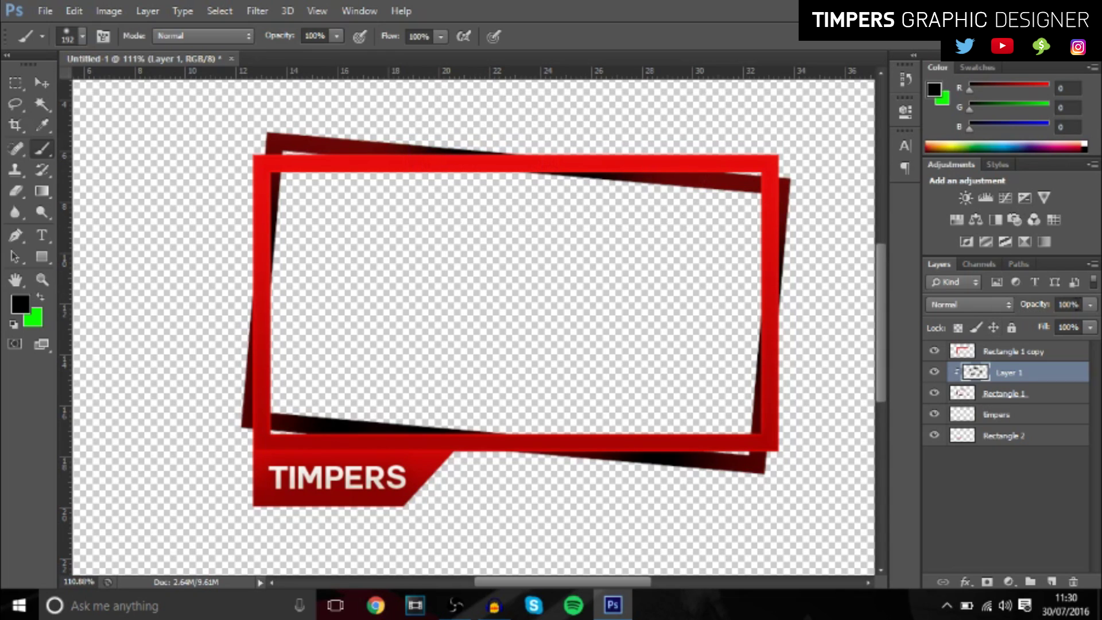
- Lower Layer 1's opacity to 24% and group it with Rectangle 1 as Group 1
left_click(1090, 304)
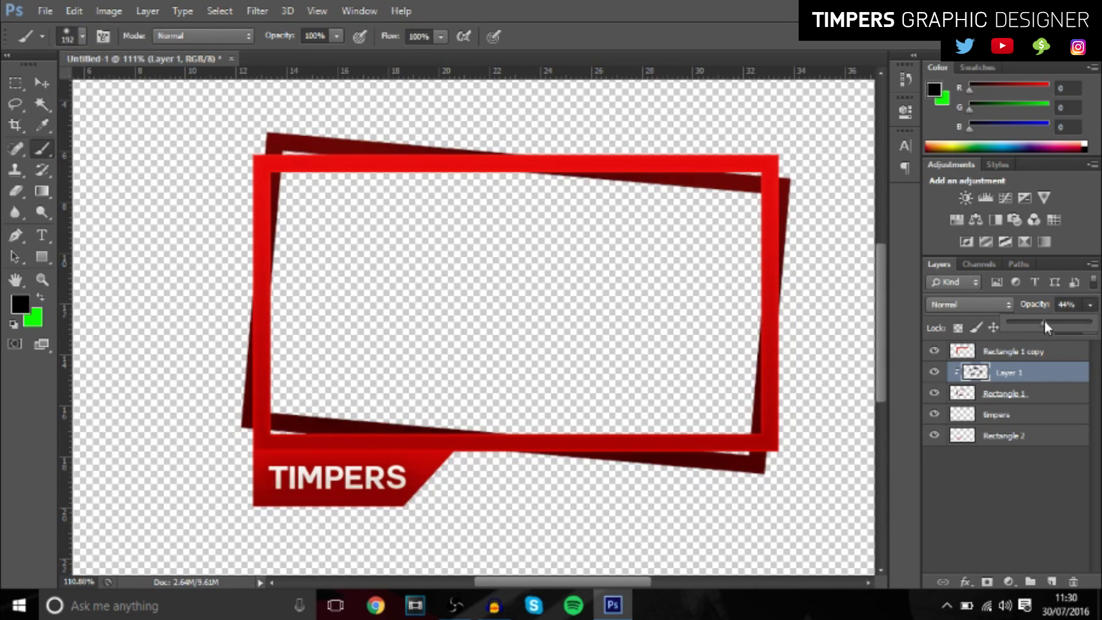
left_click_drag(1045, 320, 1028, 322)
left_click(1041, 394, "shift")
key("ctrl+g")
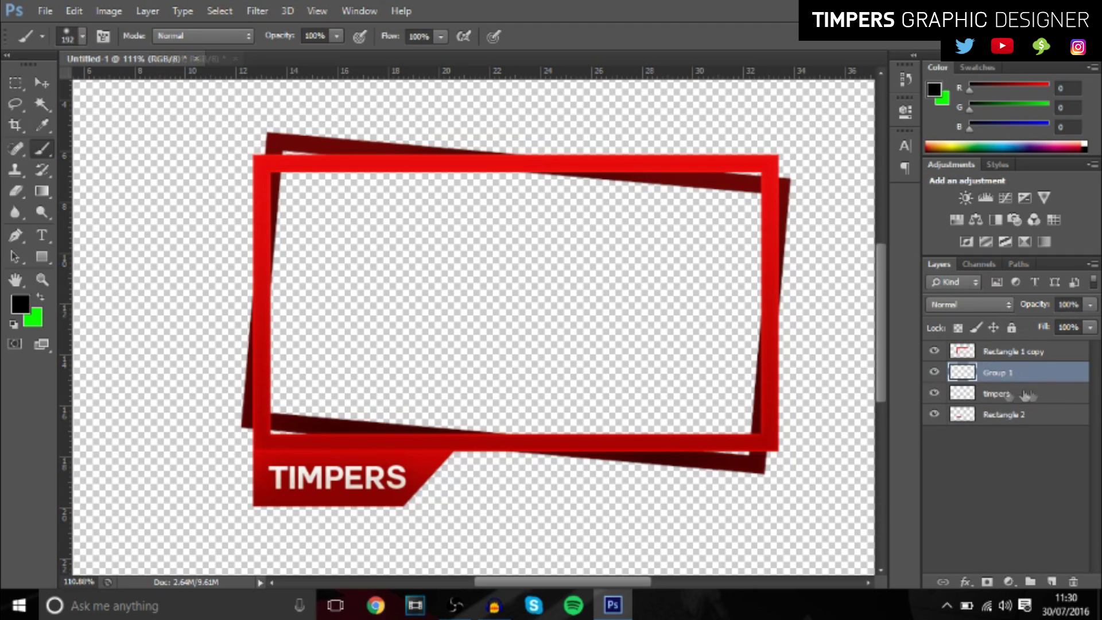
scroll(639, 347, "down", 5)
scroll(462, 393, "up", 3)
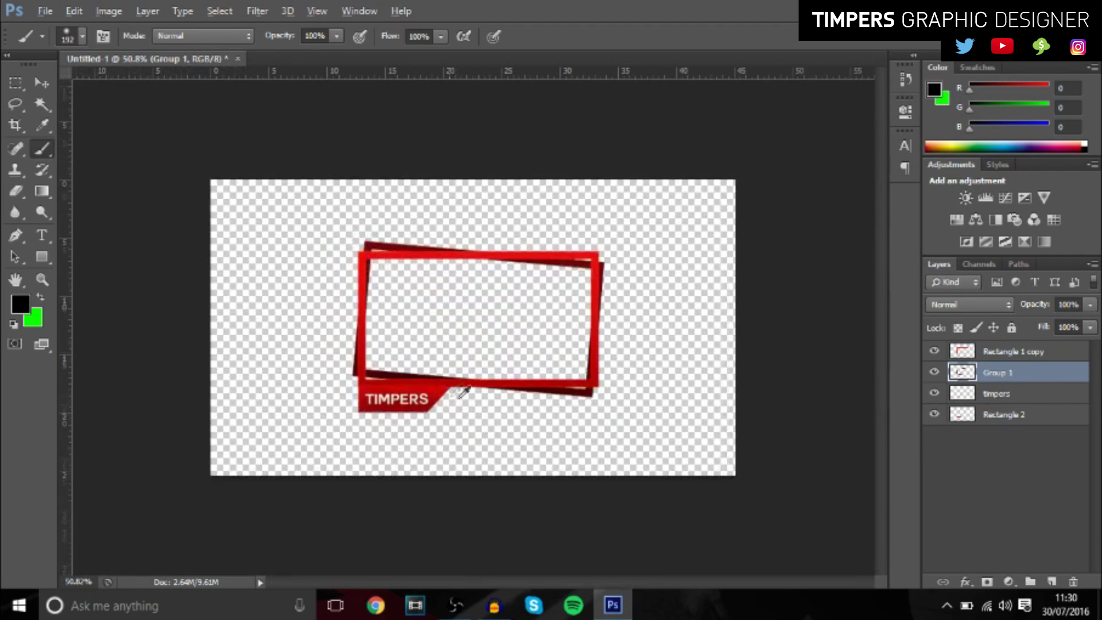
scroll(477, 400, "up", 2)
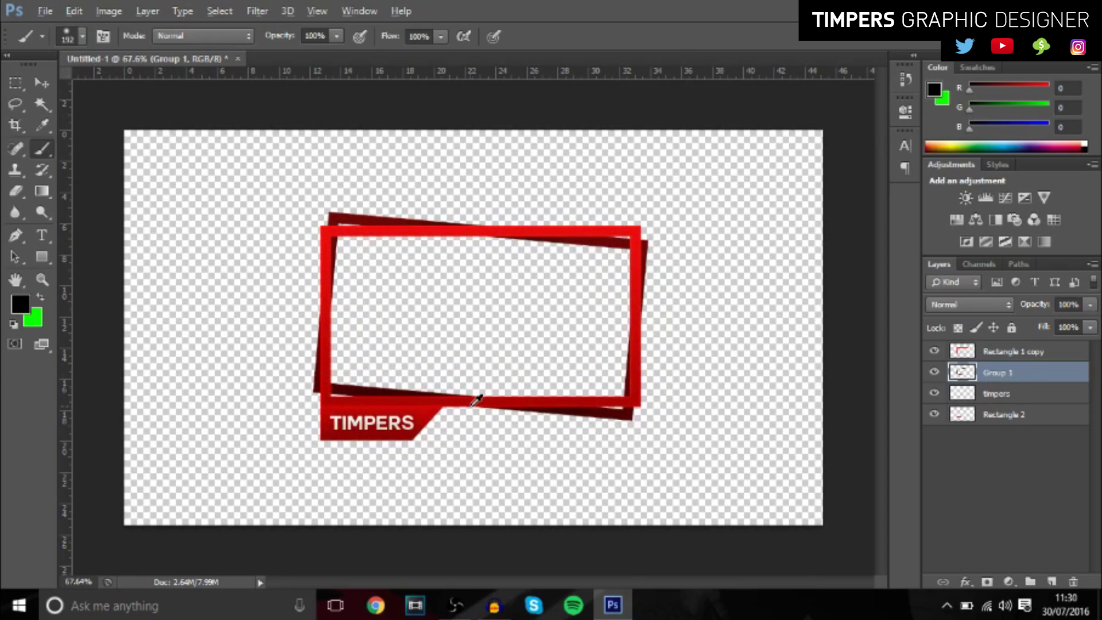
key("alt")
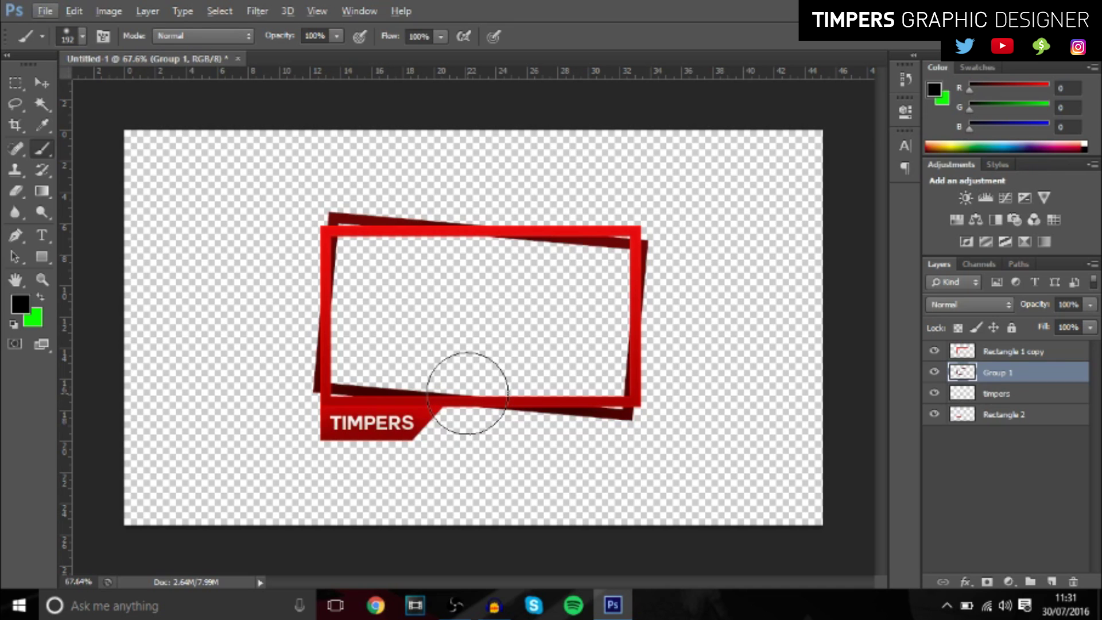
- Open 2K GFX Pack.psd, hide the HIDE cover layer and turn on the Red overlay
left_click(50, 11)
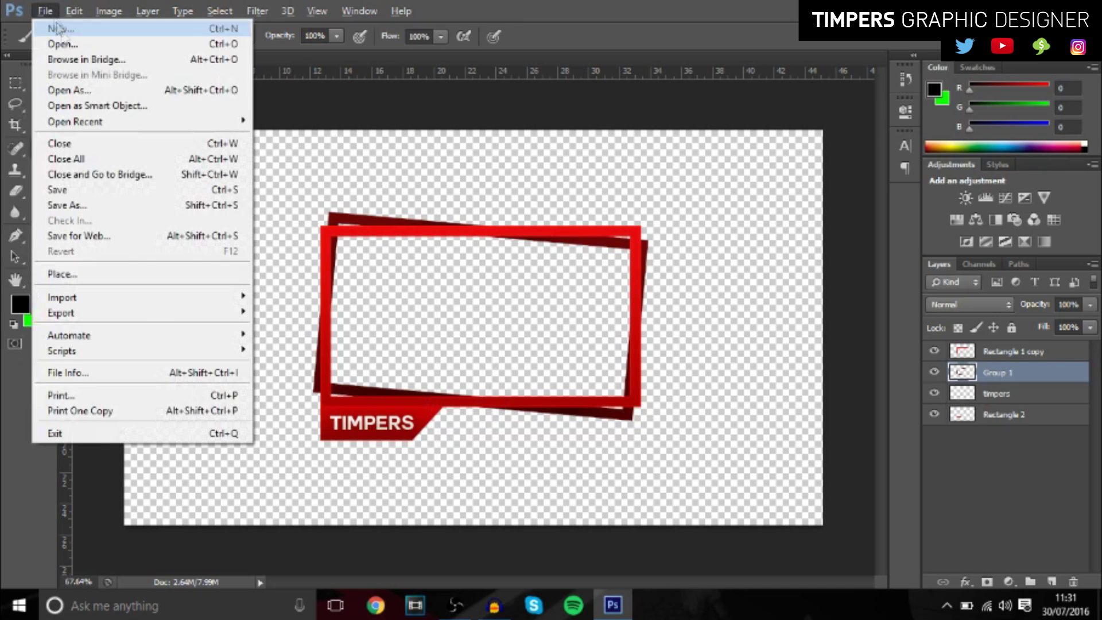
left_click(74, 44)
double_click(551, 172)
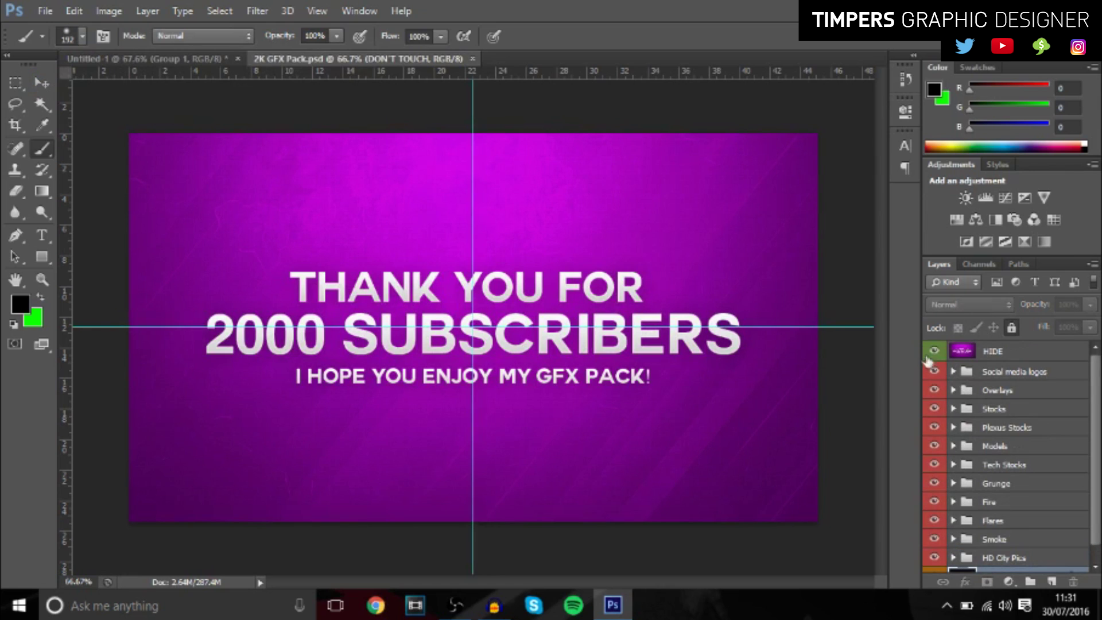
left_click(932, 351)
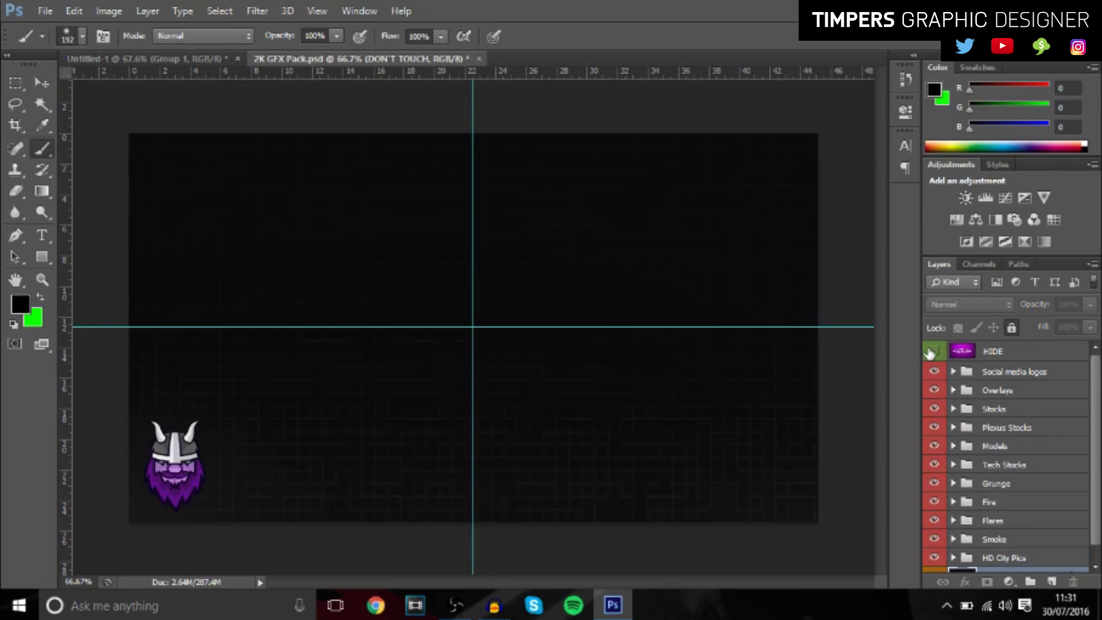
left_click(953, 391)
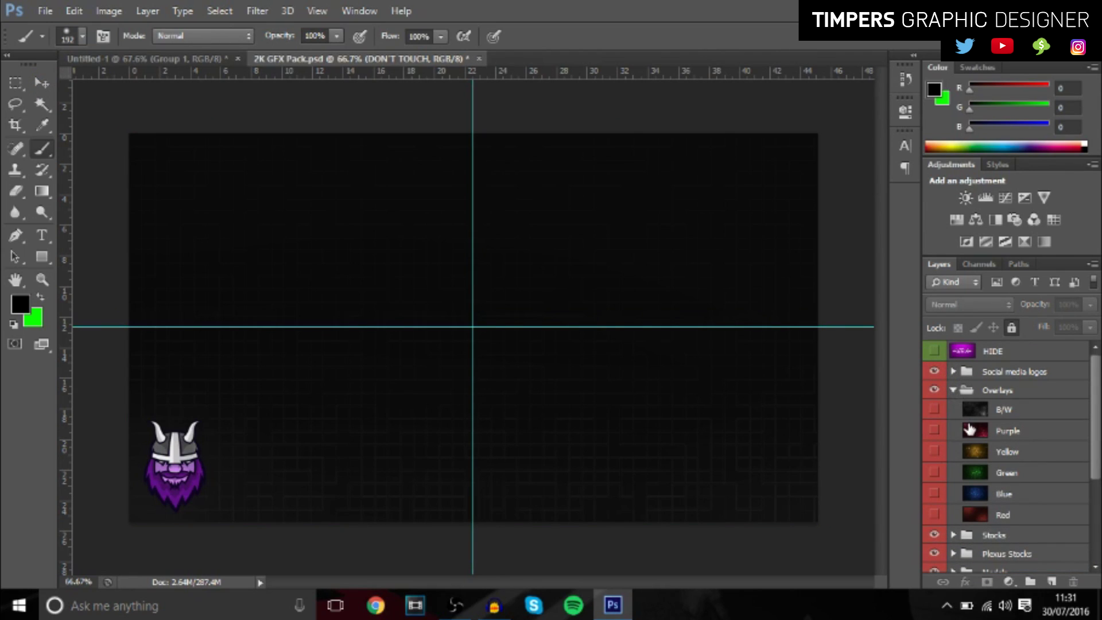
left_click(935, 515)
- Drag the Red overlay layer into the Untitled-1 frame document
left_click(42, 82)
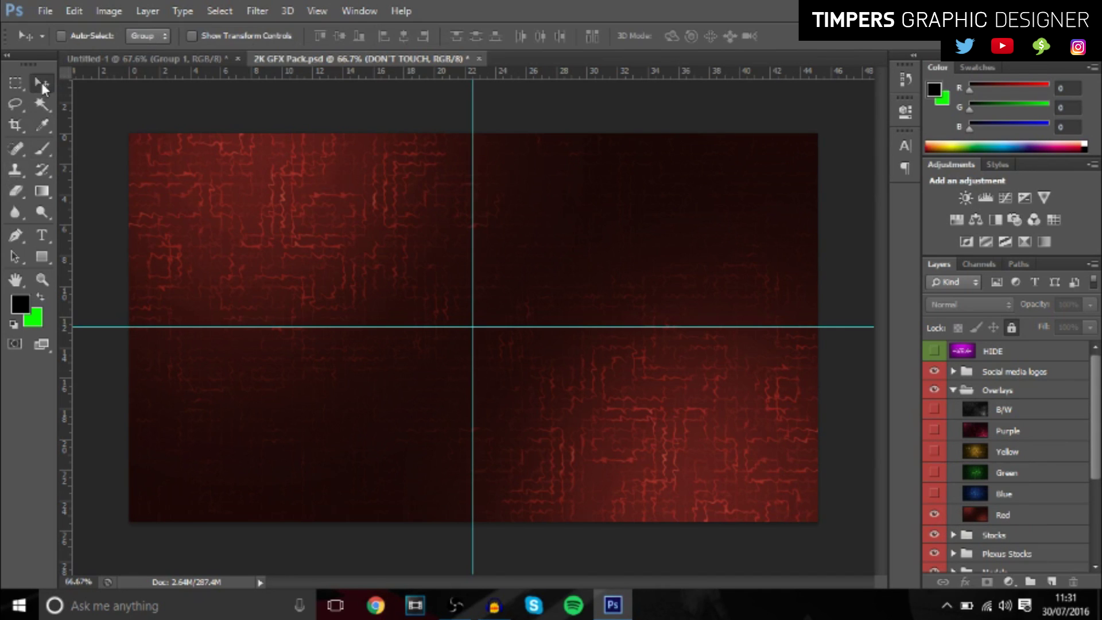
left_click(935, 516)
left_click(934, 515)
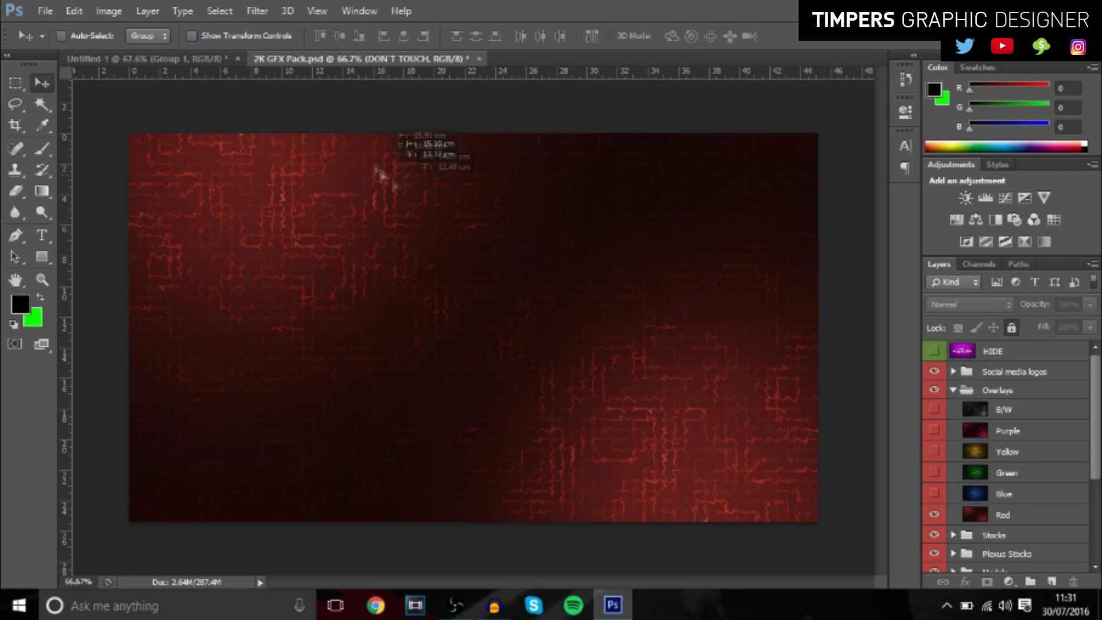
left_click_drag(373, 186, 541, 359)
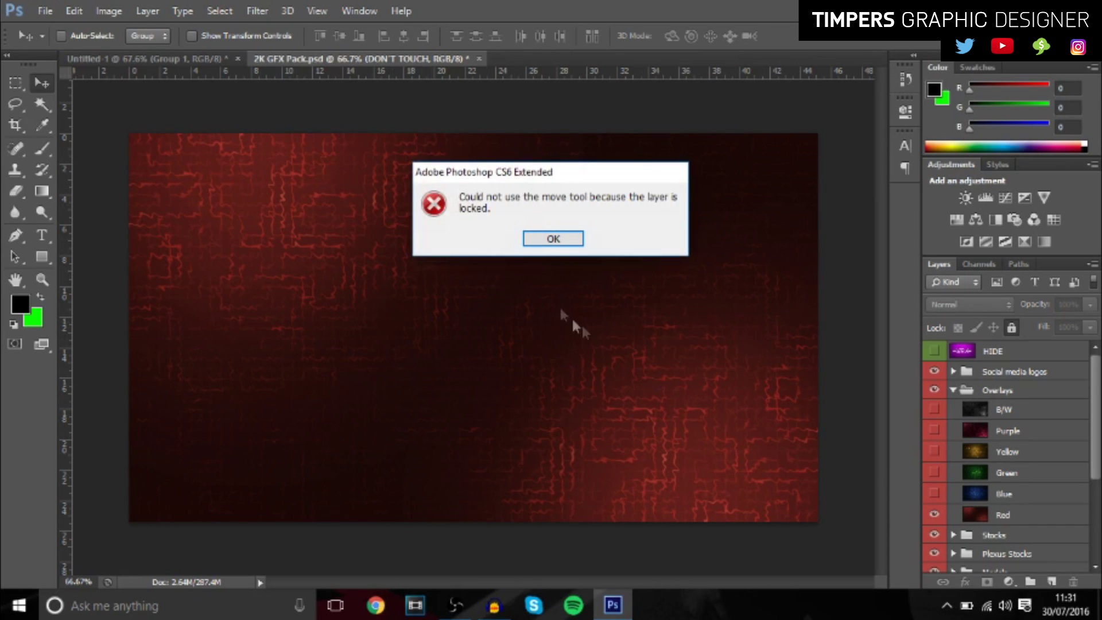
left_click(553, 239)
left_click(990, 374)
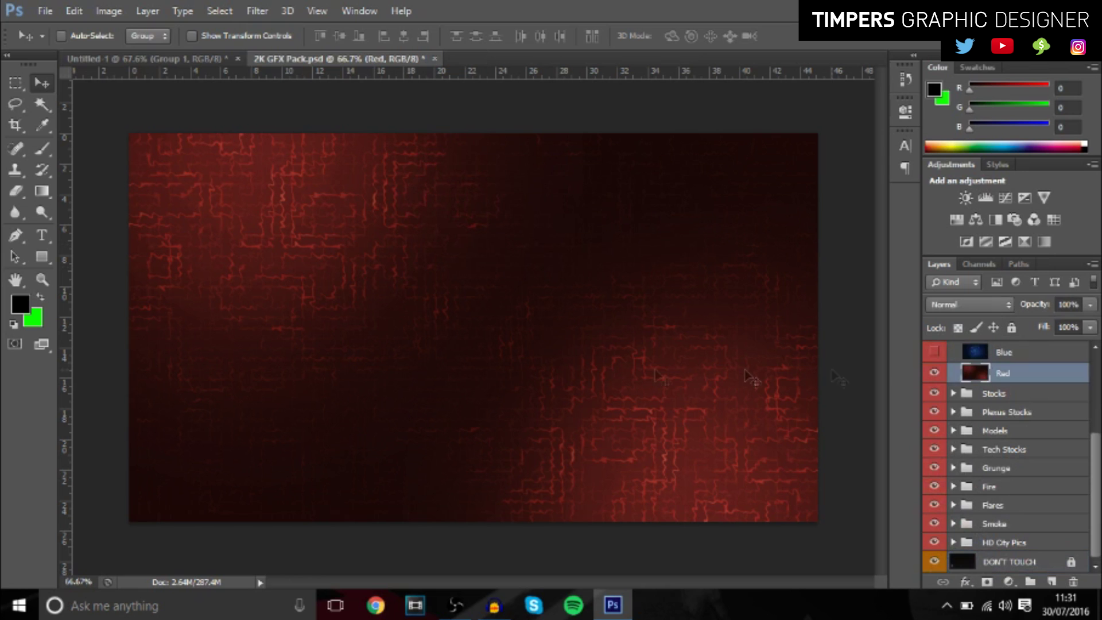
left_click_drag(534, 377, 528, 329)
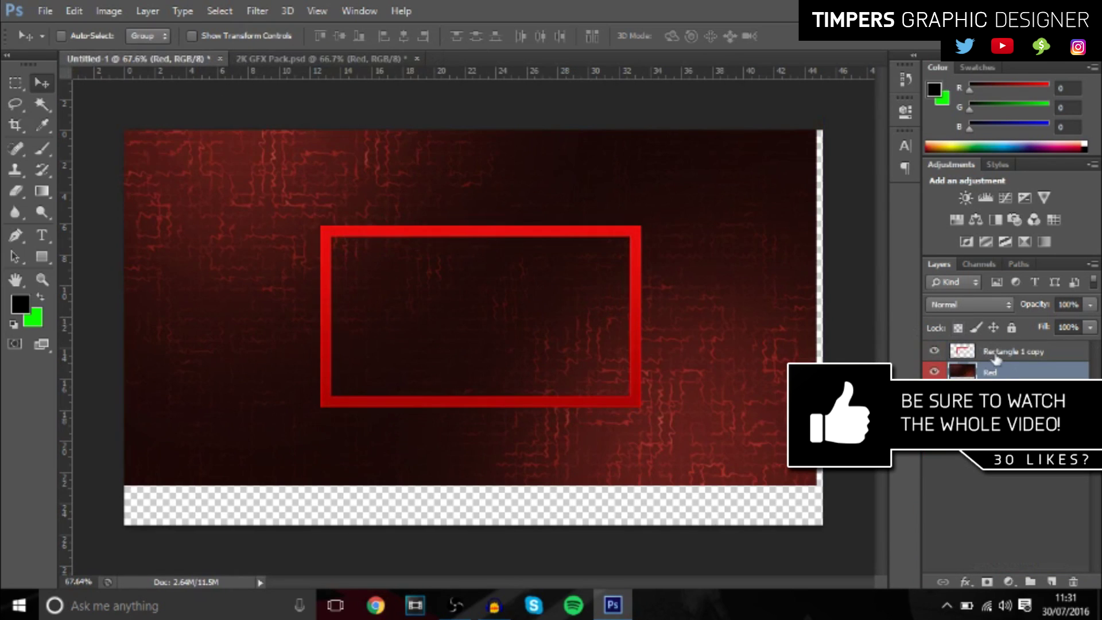
- Move the Red layer above Rectangle 1 copy and clip it to the frame
left_click_drag(997, 372, 1017, 350)
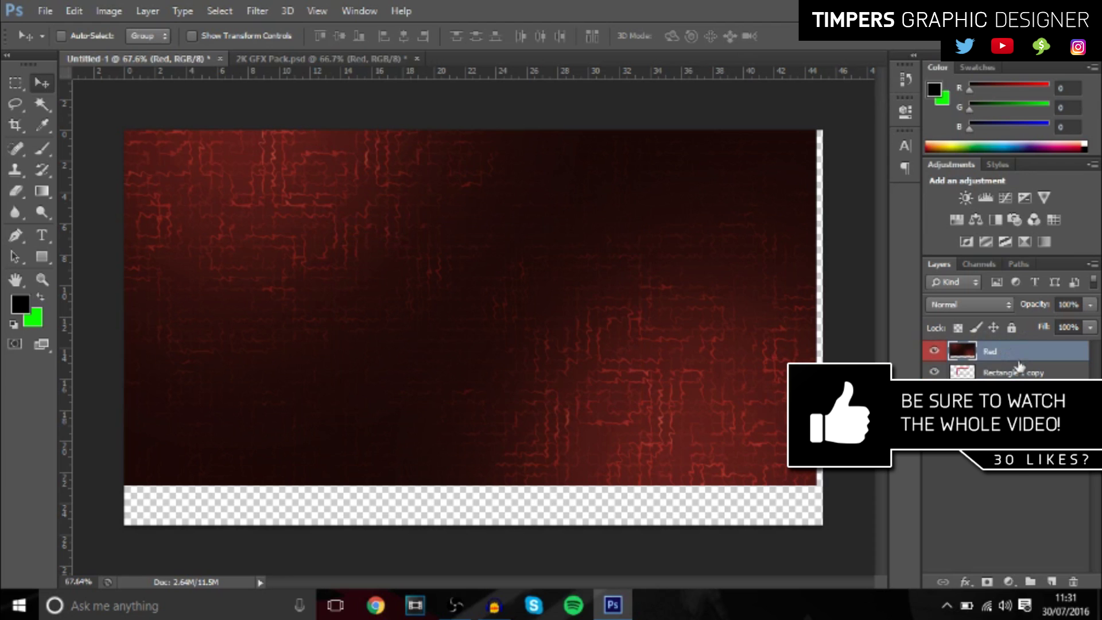
right_click(1018, 362)
left_click(747, 281)
left_click_drag(721, 270, 718, 241)
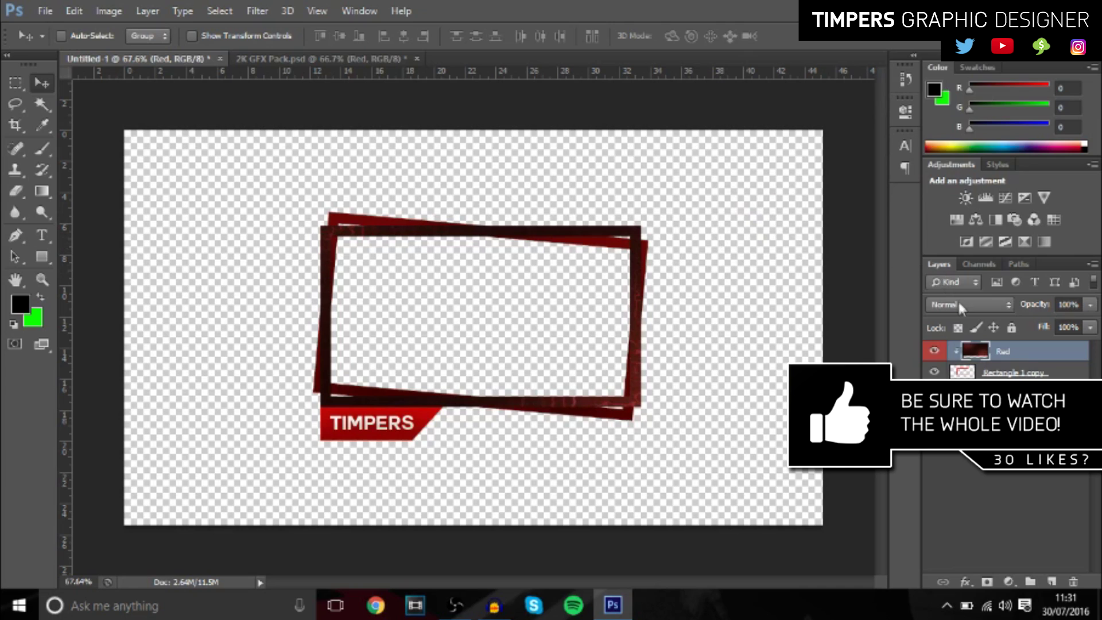
- Set the Red layer to Hard Light blending at 37% opacity
left_click(962, 304)
left_click(947, 51)
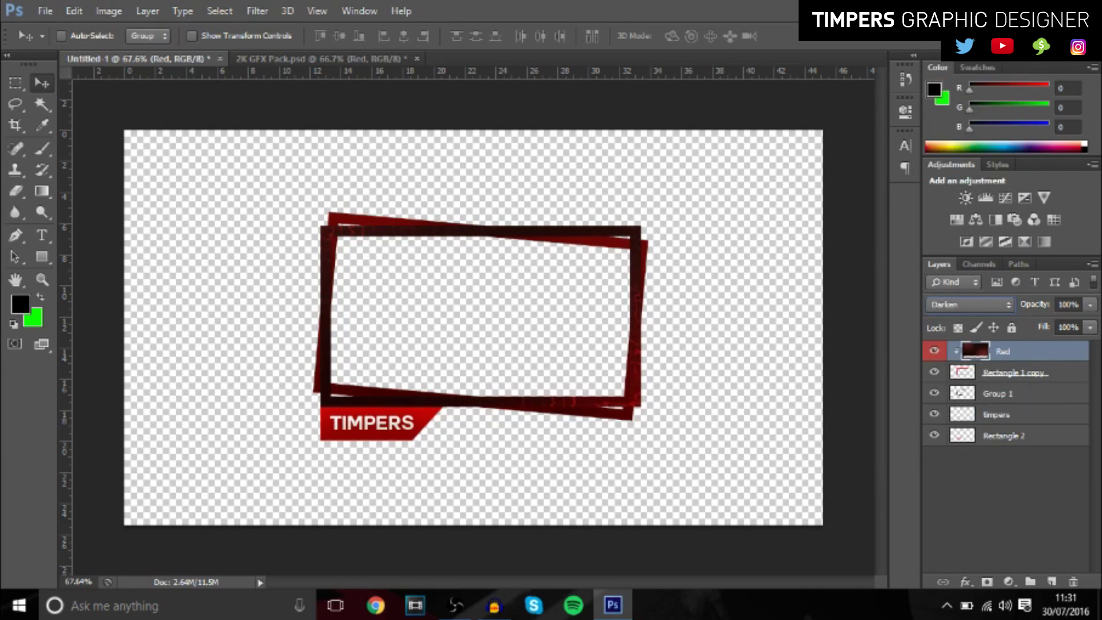
key("Down")
key("Down")
key("Down")
key("Down")
key("Down")
key("Down")
key("Down")
key("Down")
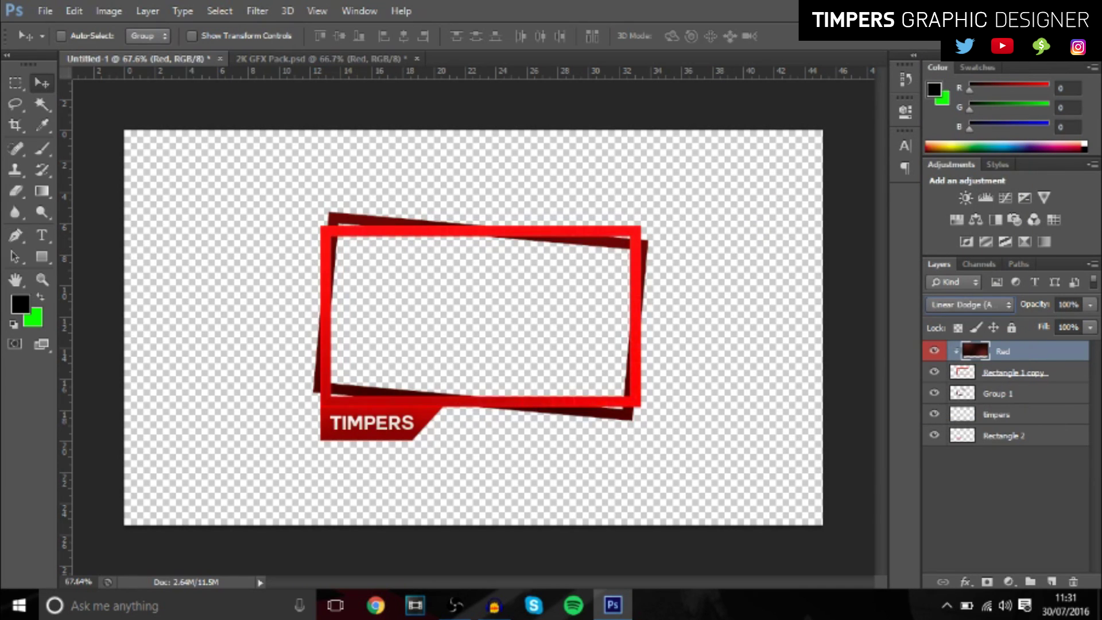
key("Down")
key("Down")
key("Down")
key("Down")
key("Down")
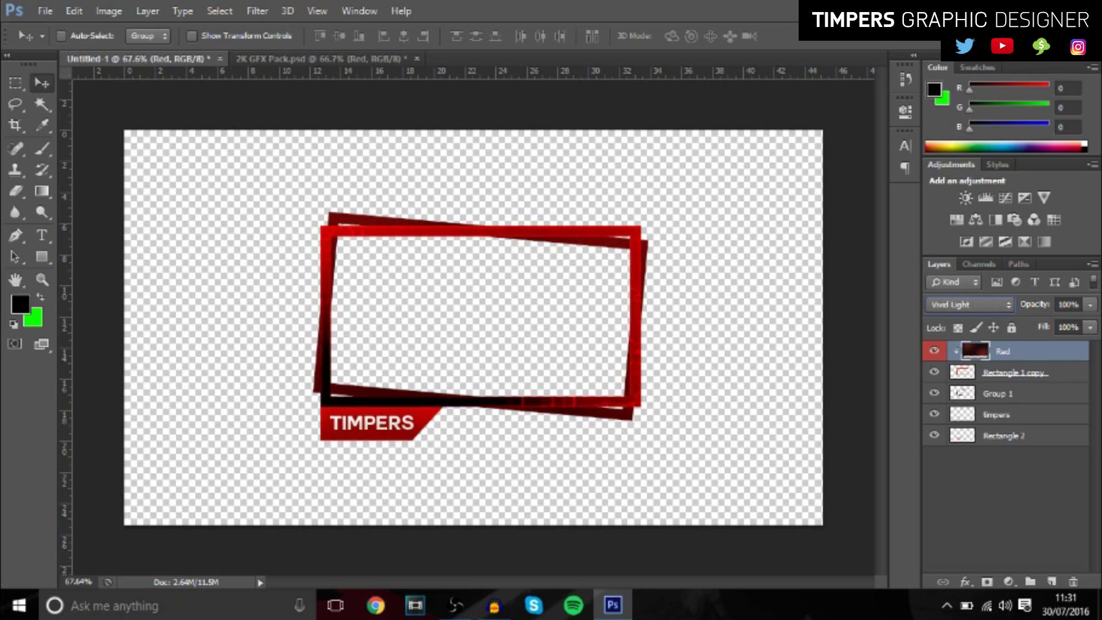
key("Up")
key("Down")
key("Up")
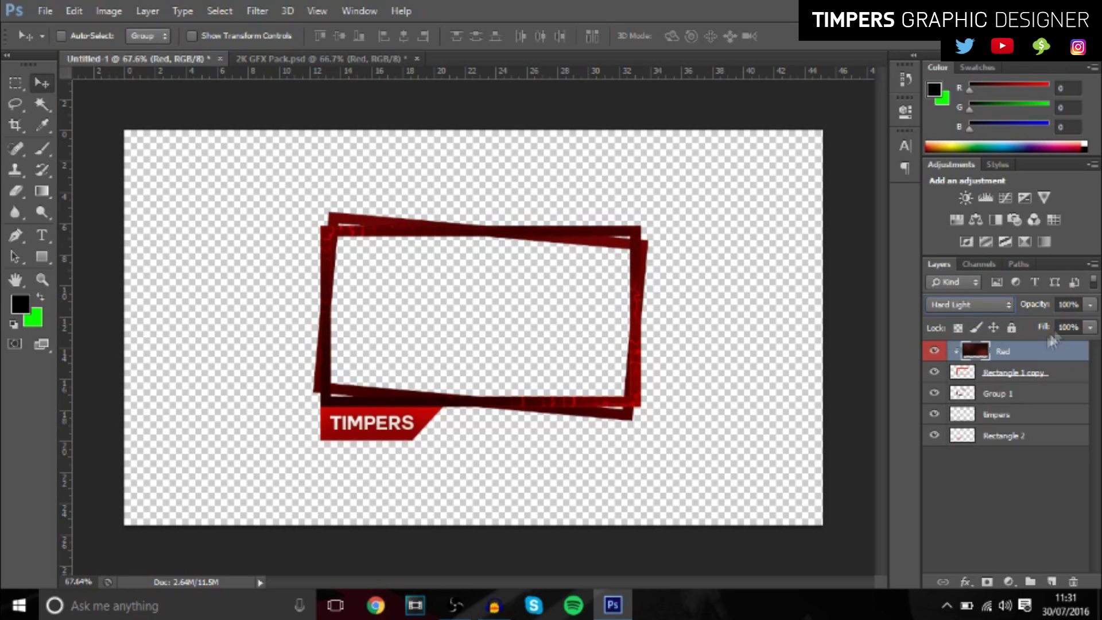
left_click(1089, 305)
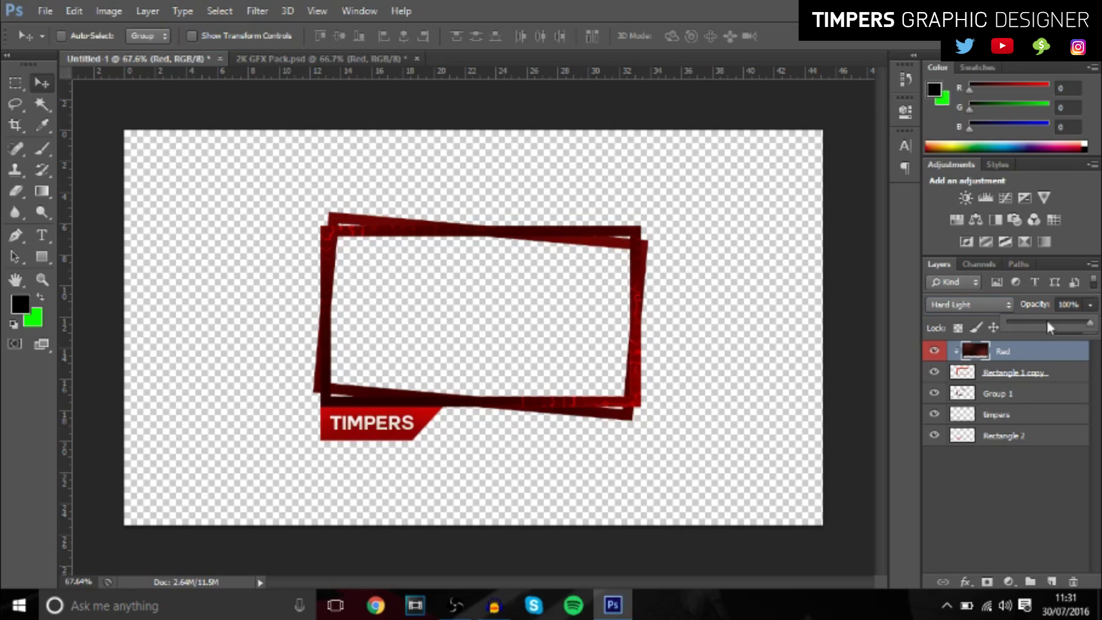
left_click(1042, 325)
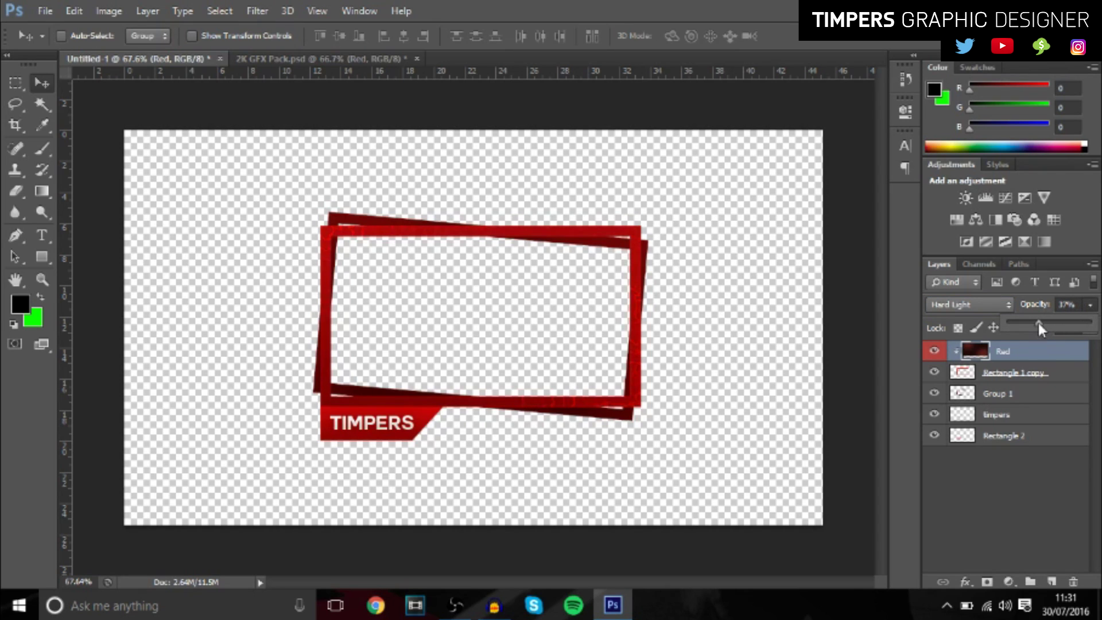
left_click_drag(738, 418, 579, 454)
- Group all five frame layers and merge them into a single layer
left_click(1042, 437, "shift")
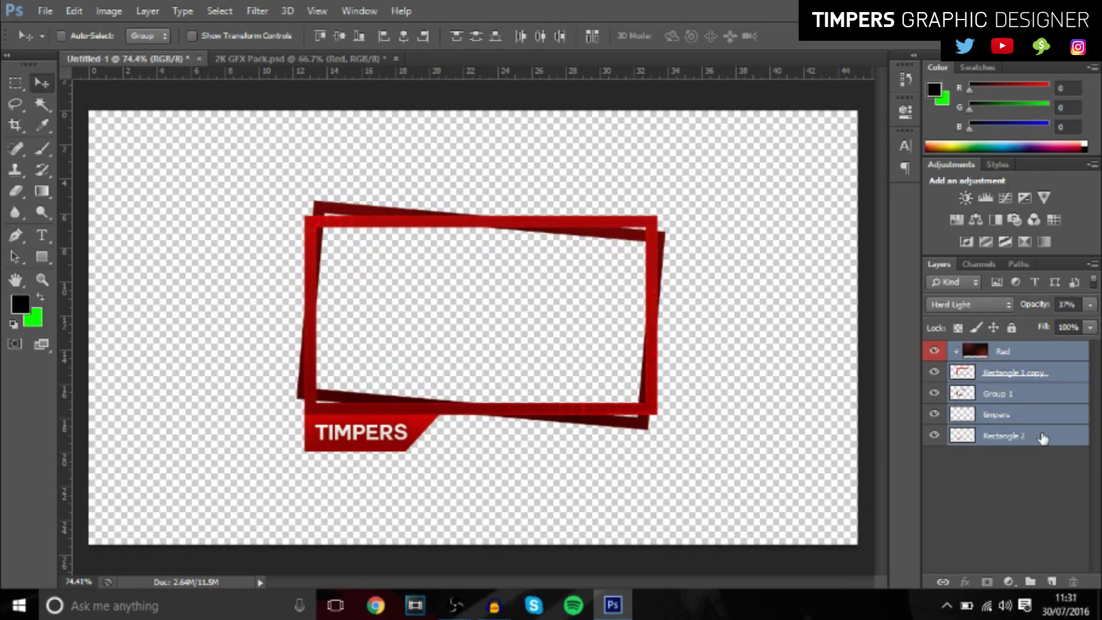
key("ctrl+g")
key("ctrl+t")
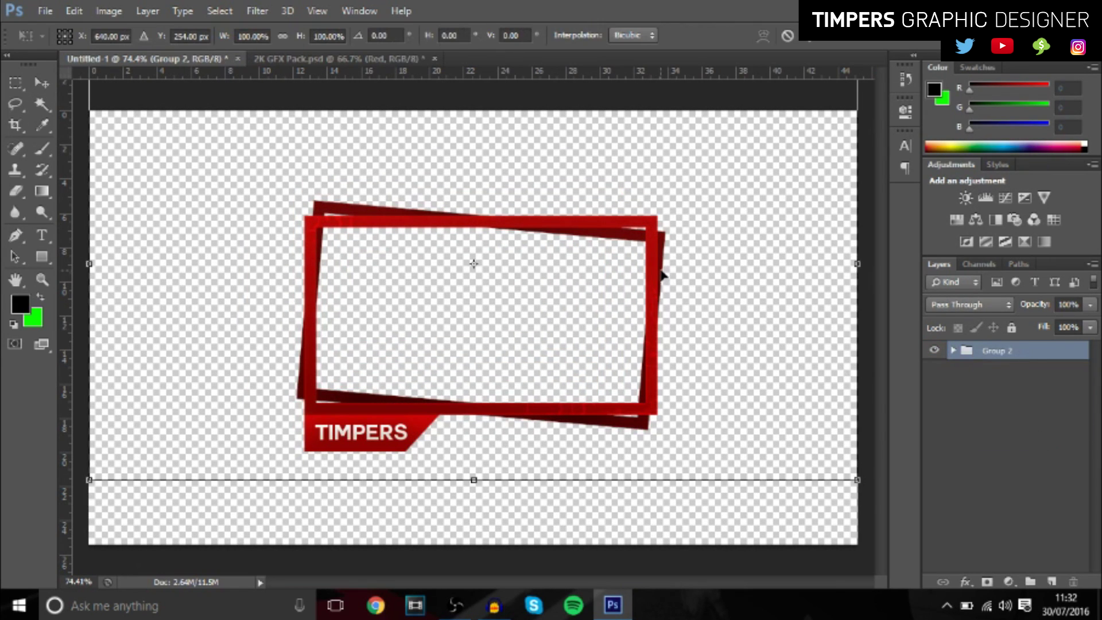
scroll(660, 275, "down", 1)
key("alt+space")
left_click(1060, 354)
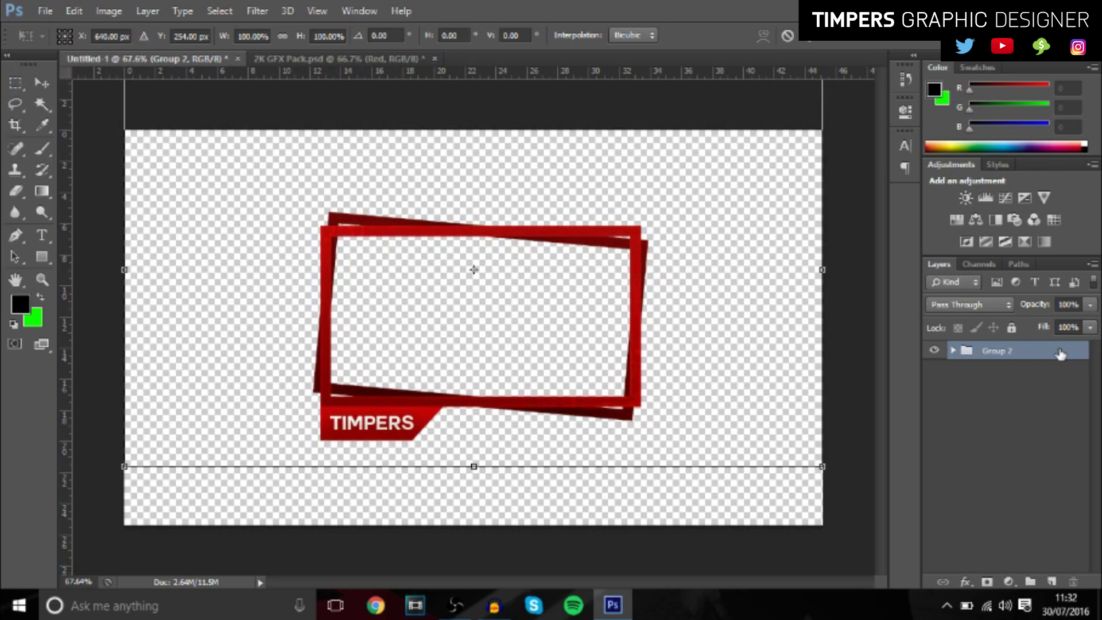
key("Return")
key("ctrl+e")
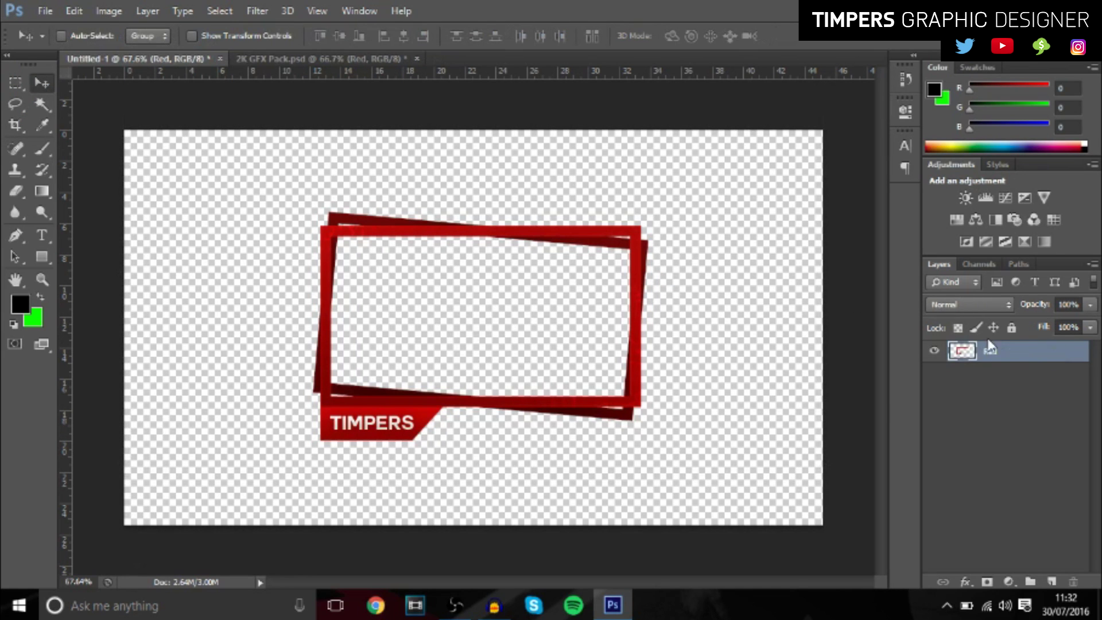
- Scale the merged frame to about 68% and place it in the top-right corner
key("ctrl+t")
left_click_drag(597, 326, 775, 232)
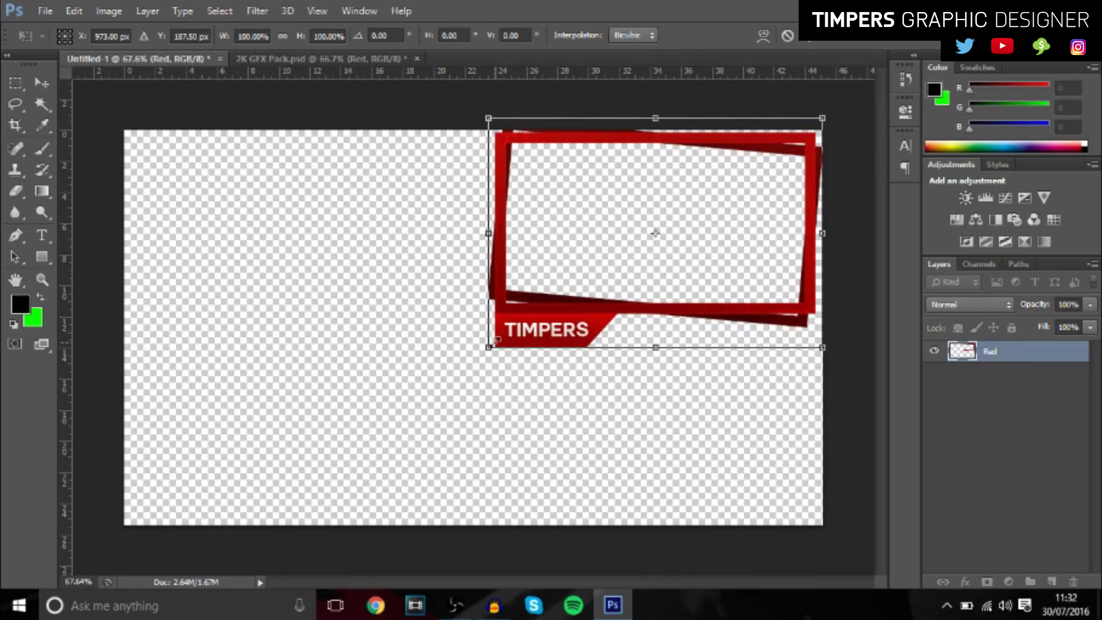
left_click_drag(487, 346, 585, 248)
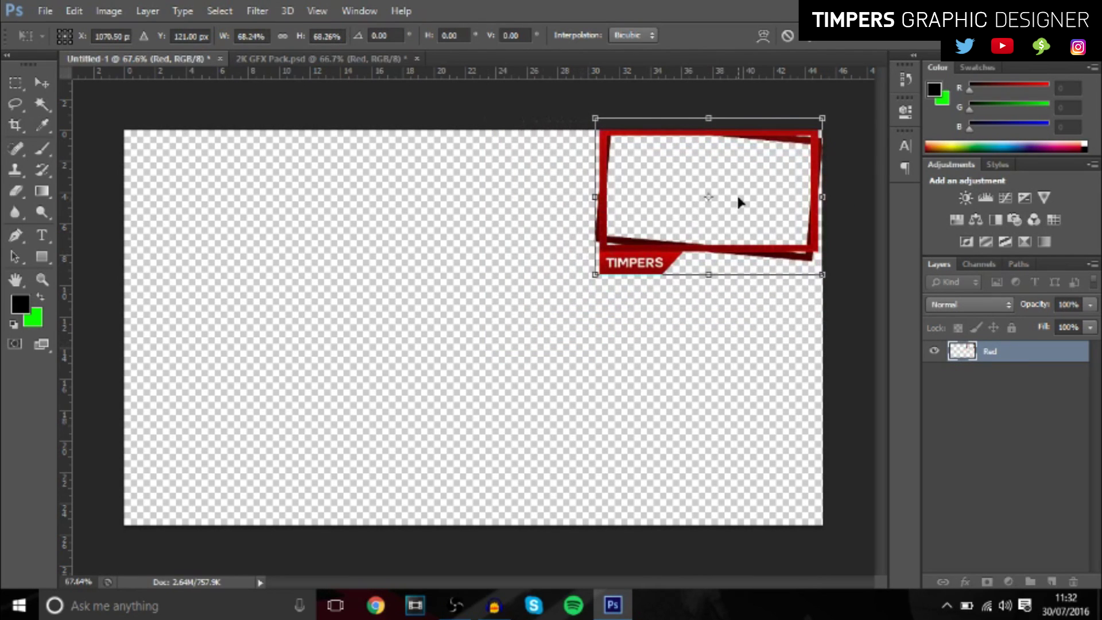
left_click_drag(736, 195, 739, 223)
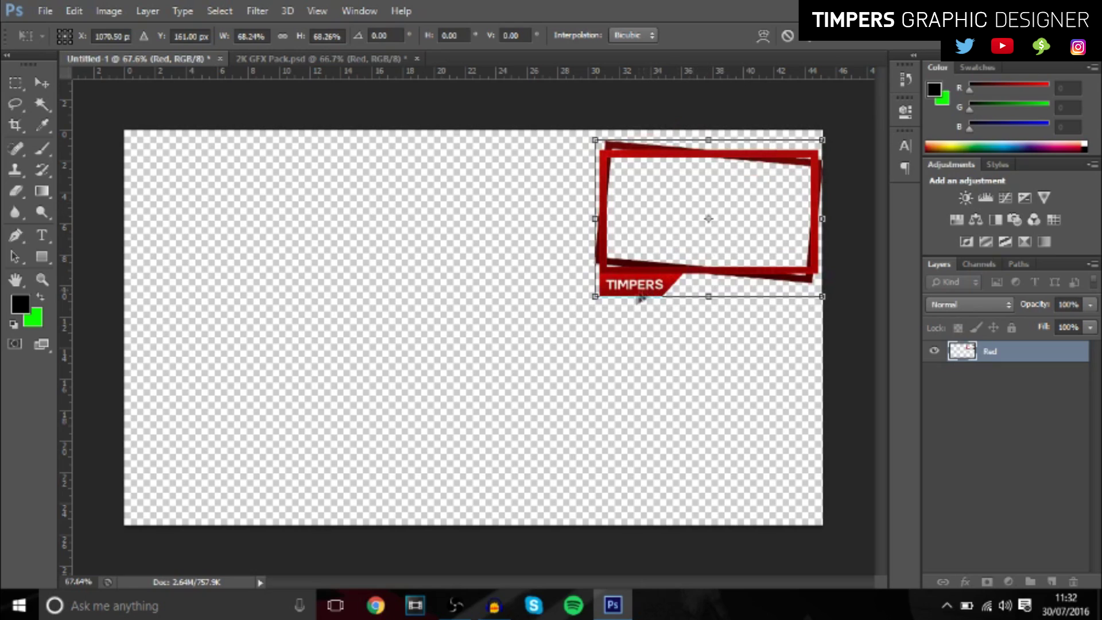
key("Return")
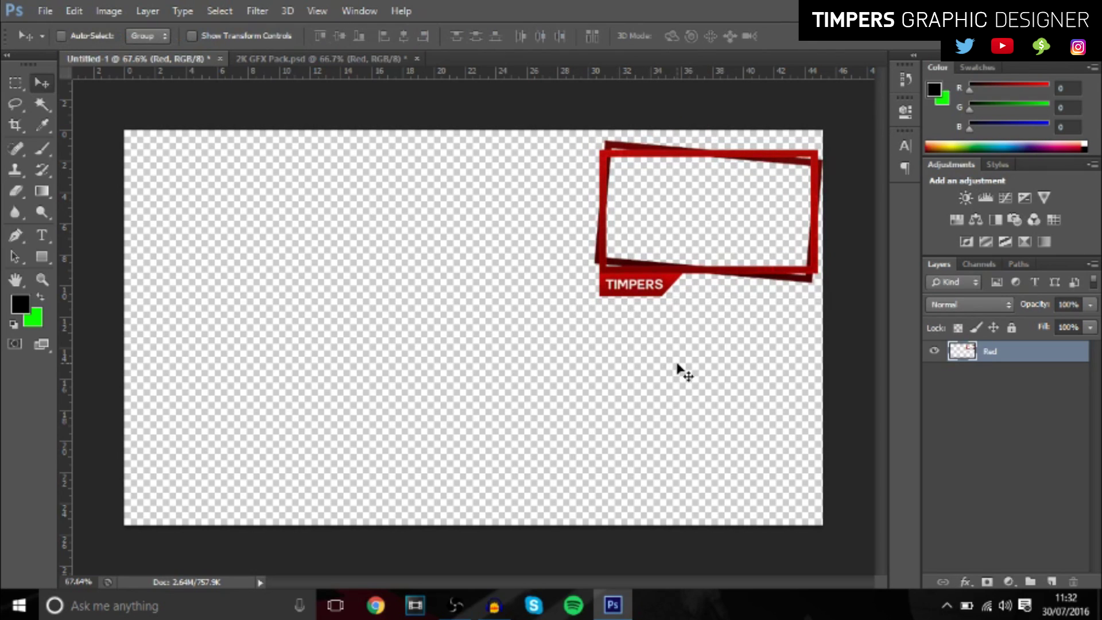